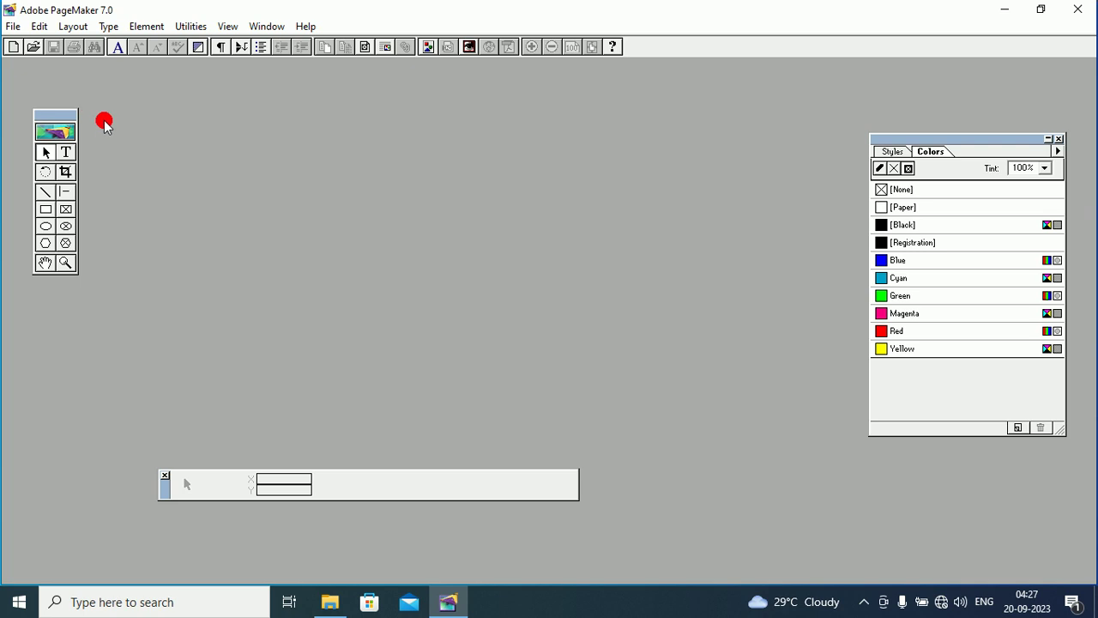
left_click(13, 27)
left_click(39, 44)
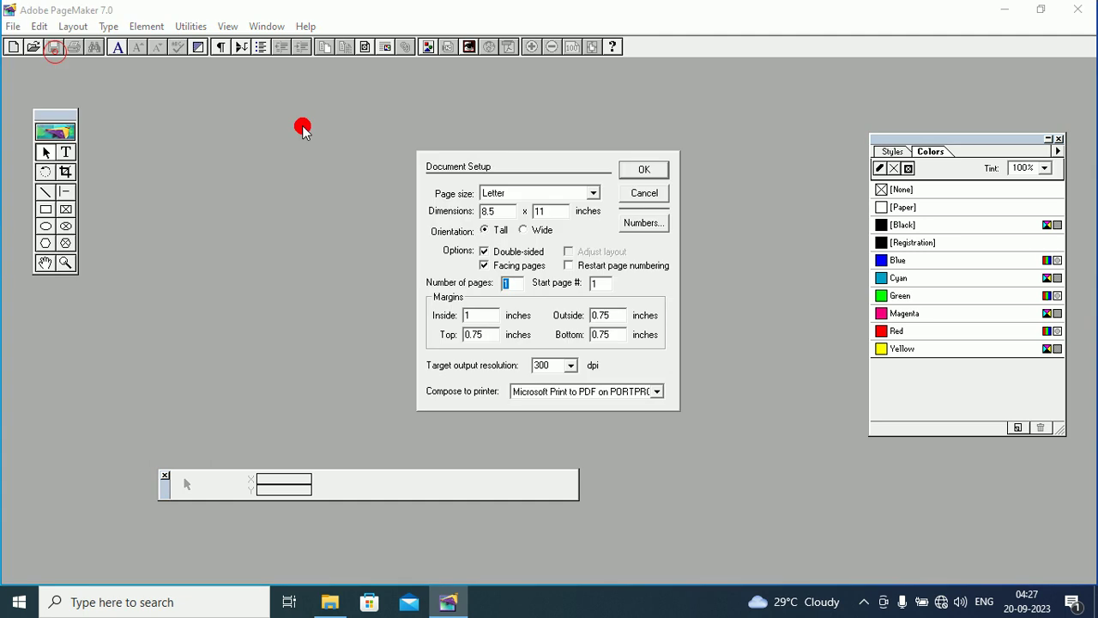
left_click_drag(487, 162, 416, 148)
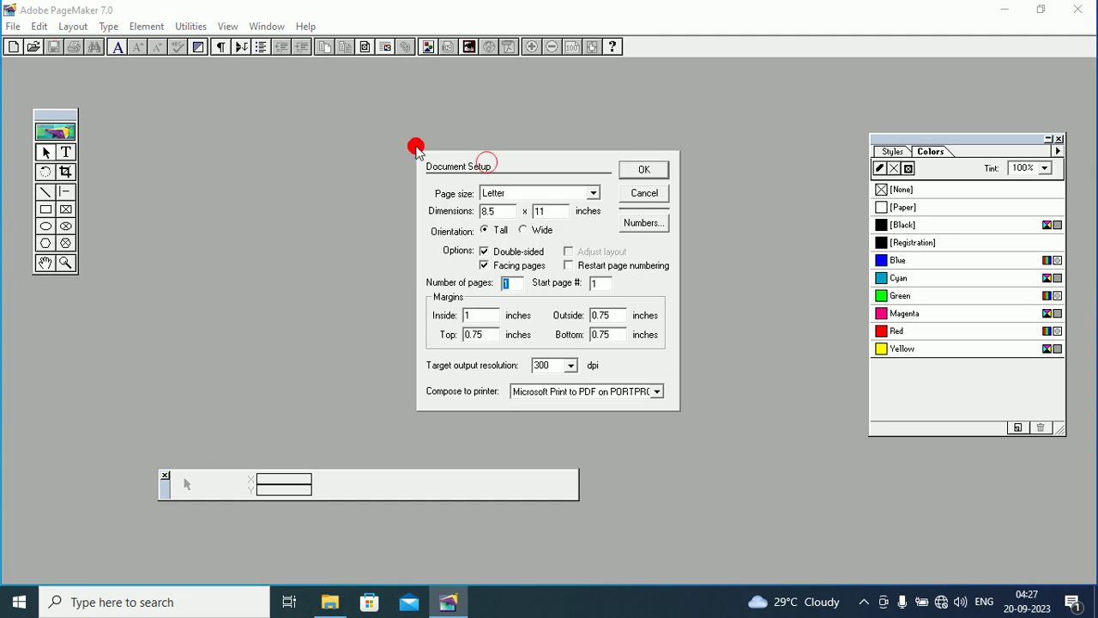
left_click(547, 305)
left_click_drag(546, 305, 466, 302)
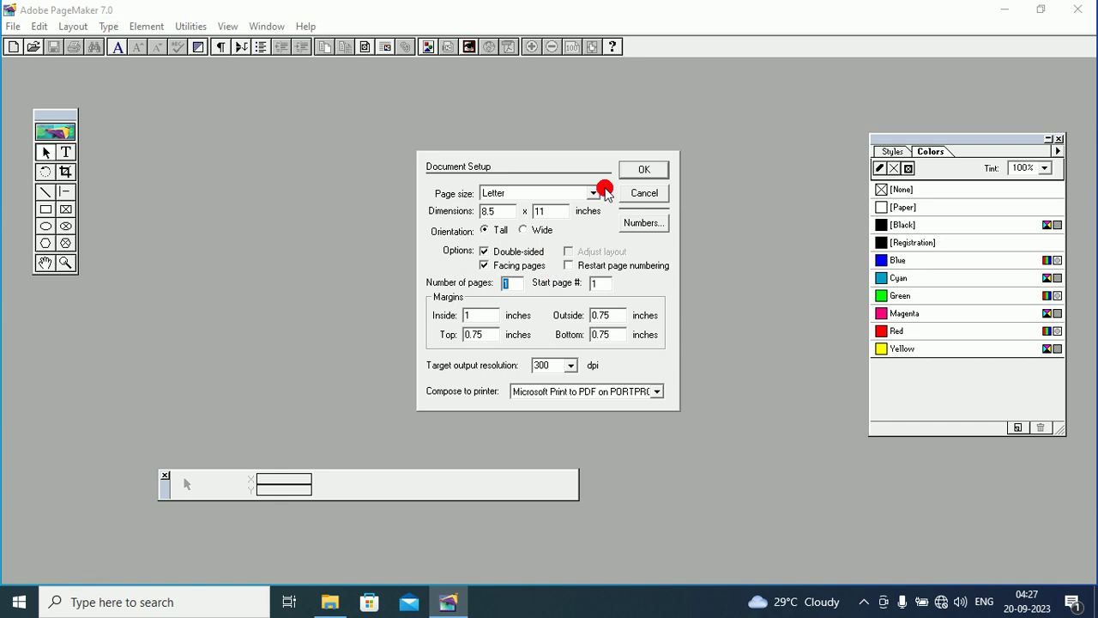
key("Return")
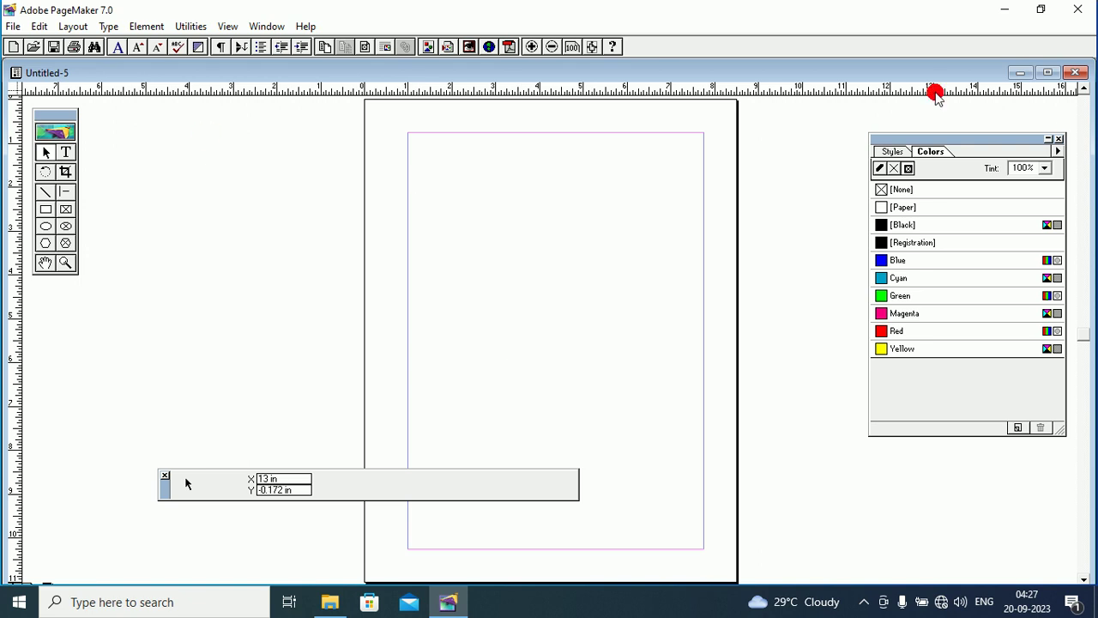
left_click(1076, 72)
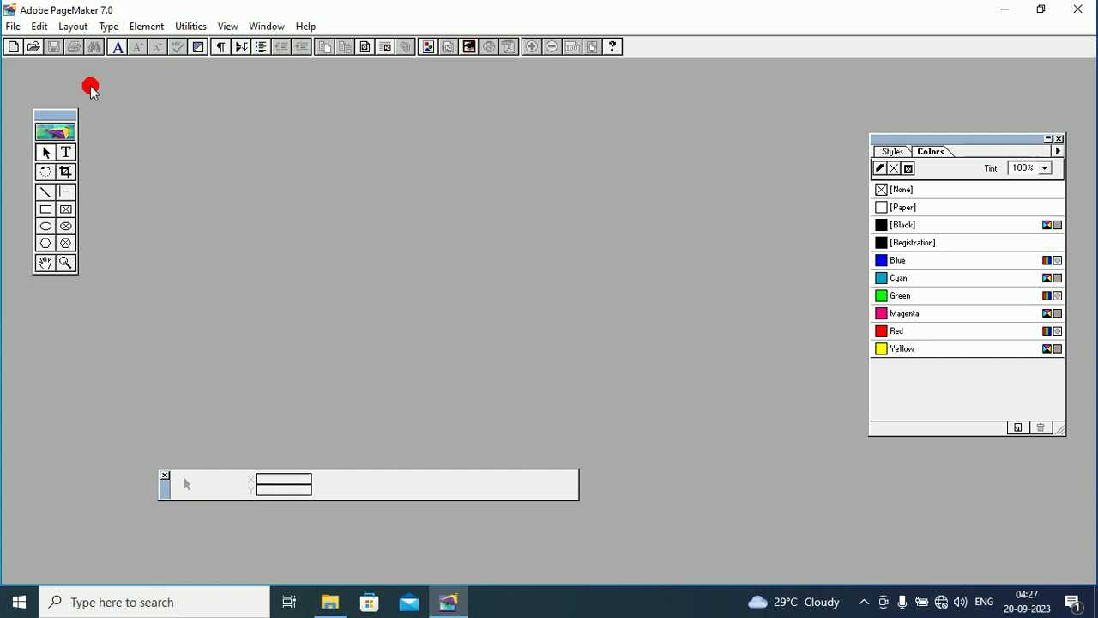
- Create a new one-page Letter publication, 8.5 x 11 inches in tall orientation, with the default margins
left_click(17, 27)
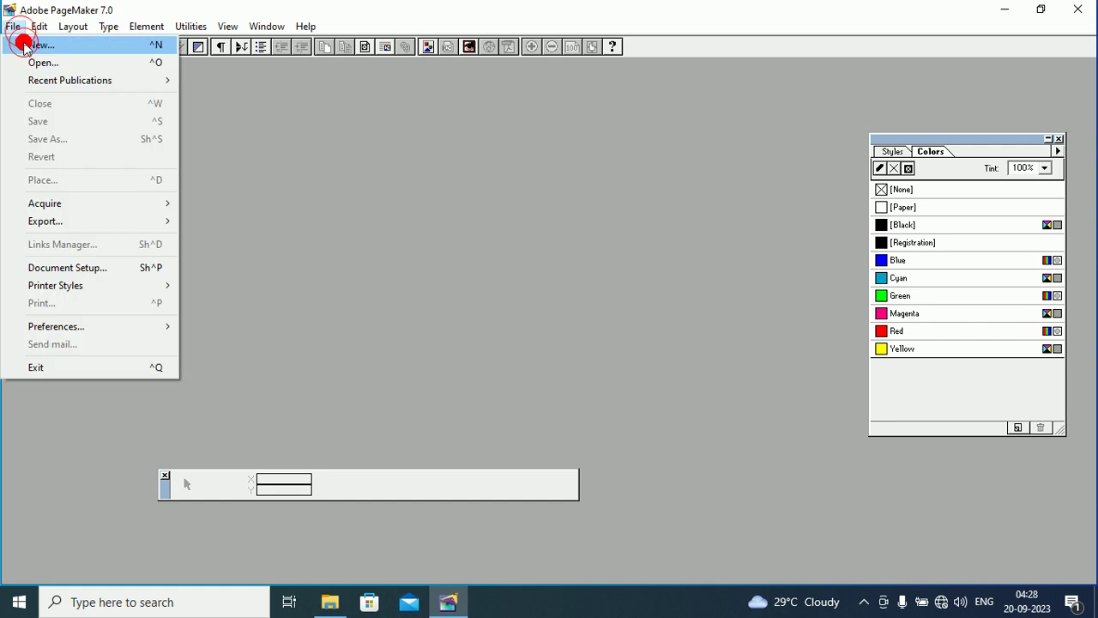
left_click(24, 45)
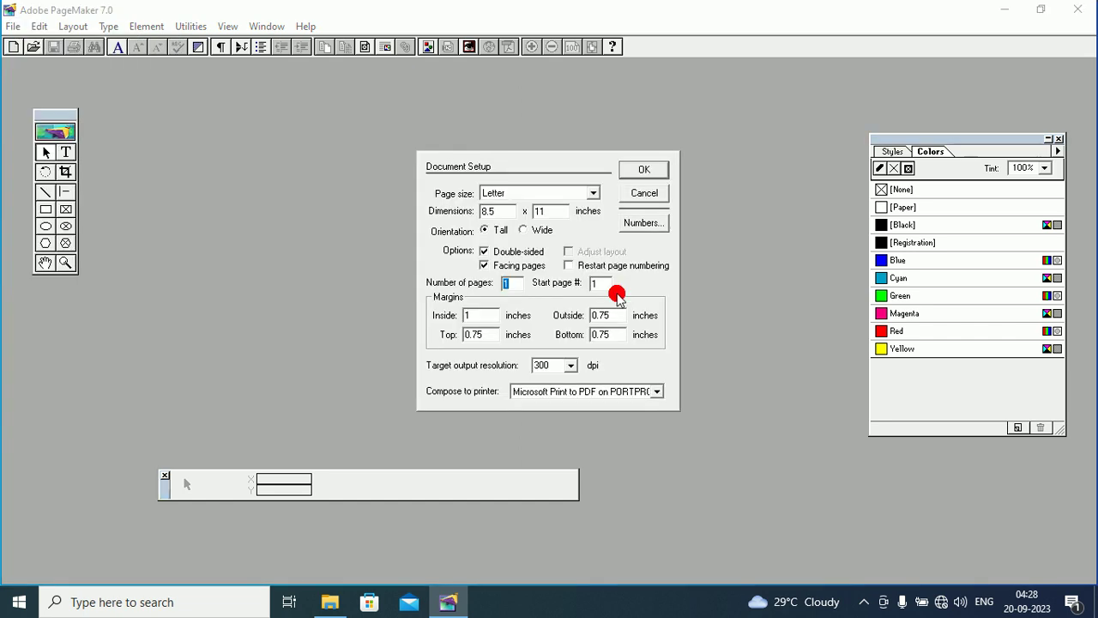
left_click(640, 170)
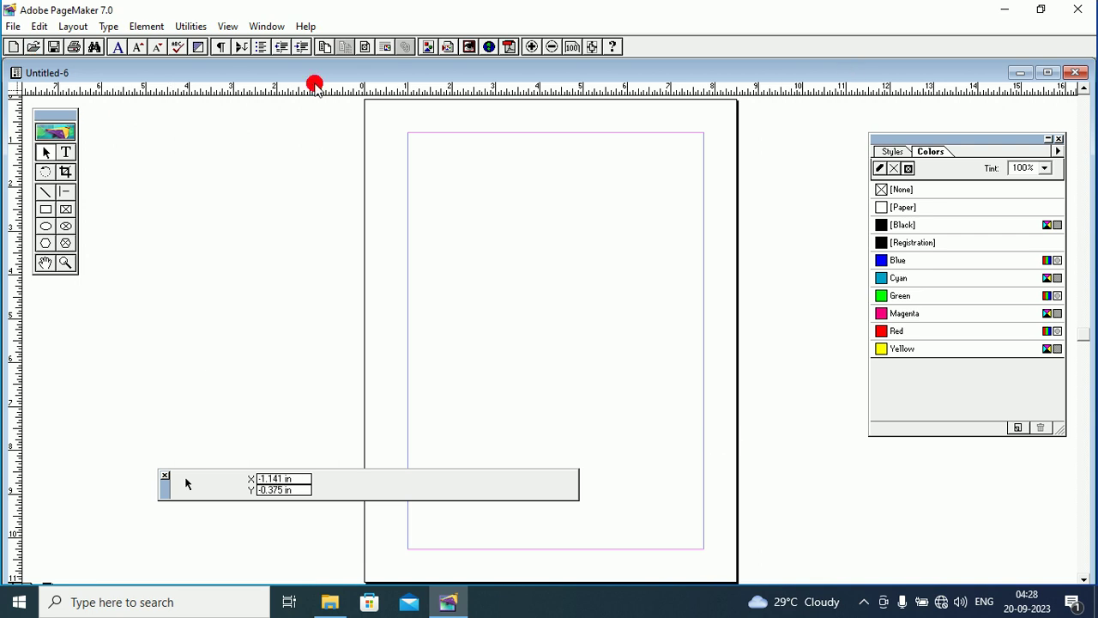
mouse_move(314, 86)
left_mouse_down()
mouse_move(270, 79)
mouse_move(660, 75)
mouse_move(423, 255)
left_mouse_up()
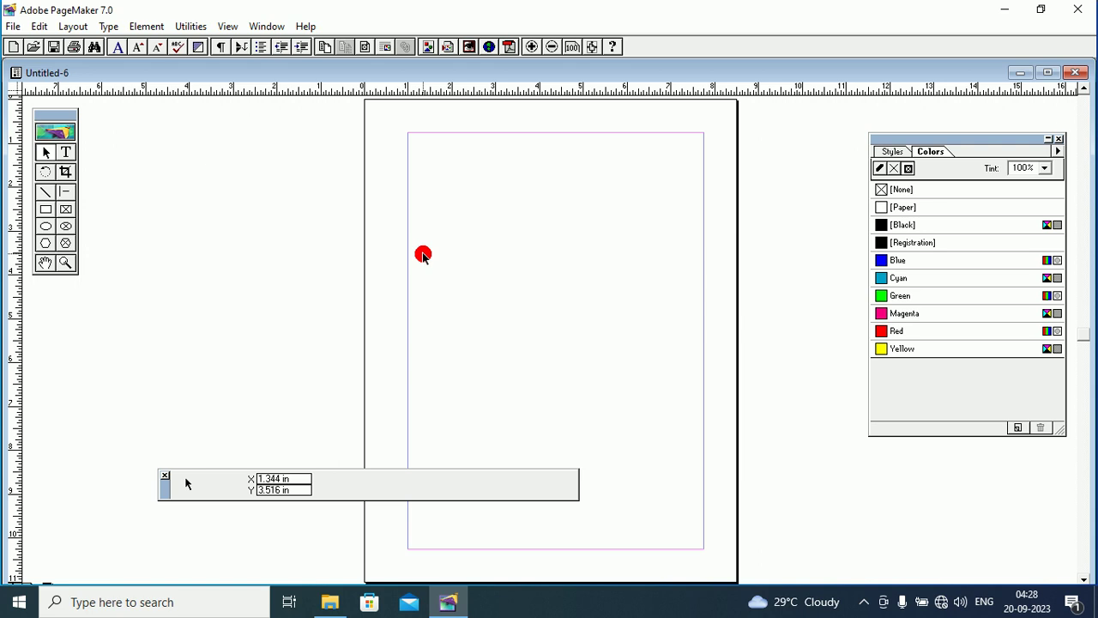
mouse_move(423, 255)
left_mouse_down()
mouse_move(325, 181)
mouse_move(489, 321)
mouse_move(635, 136)
mouse_move(186, 343)
mouse_move(85, 227)
mouse_move(1015, 223)
mouse_move(172, 517)
mouse_move(661, 147)
mouse_move(388, 298)
mouse_move(248, 229)
mouse_move(809, 247)
mouse_move(489, 163)
mouse_move(676, 137)
mouse_move(423, 246)
mouse_move(546, 177)
mouse_move(553, 216)
mouse_move(423, 196)
mouse_move(268, 249)
mouse_move(518, 265)
left_mouse_up()
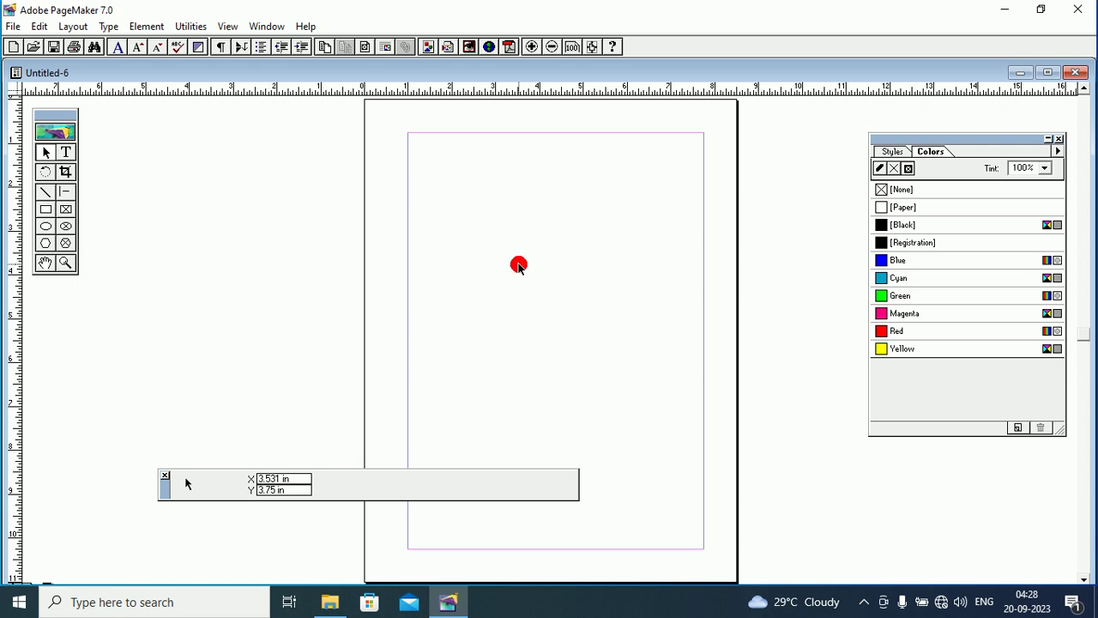
- Draw two rectangles on the pasteboard: about 7.2 x 8.25 in left of the page and about 5.1 x 6.6 in right of it
right_click(532, 244)
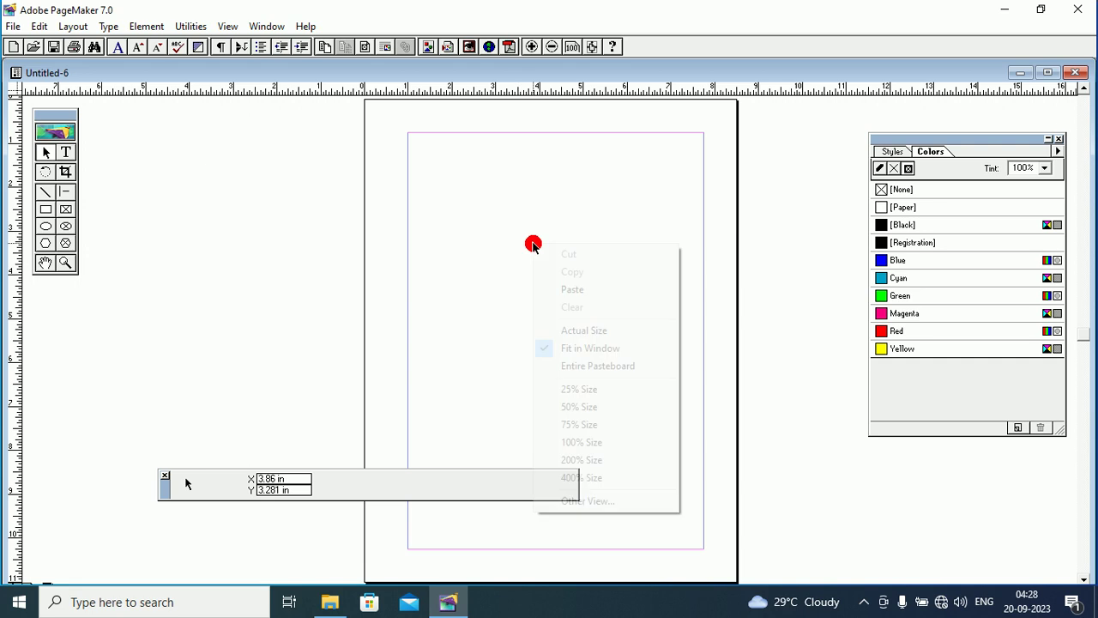
left_click(578, 350)
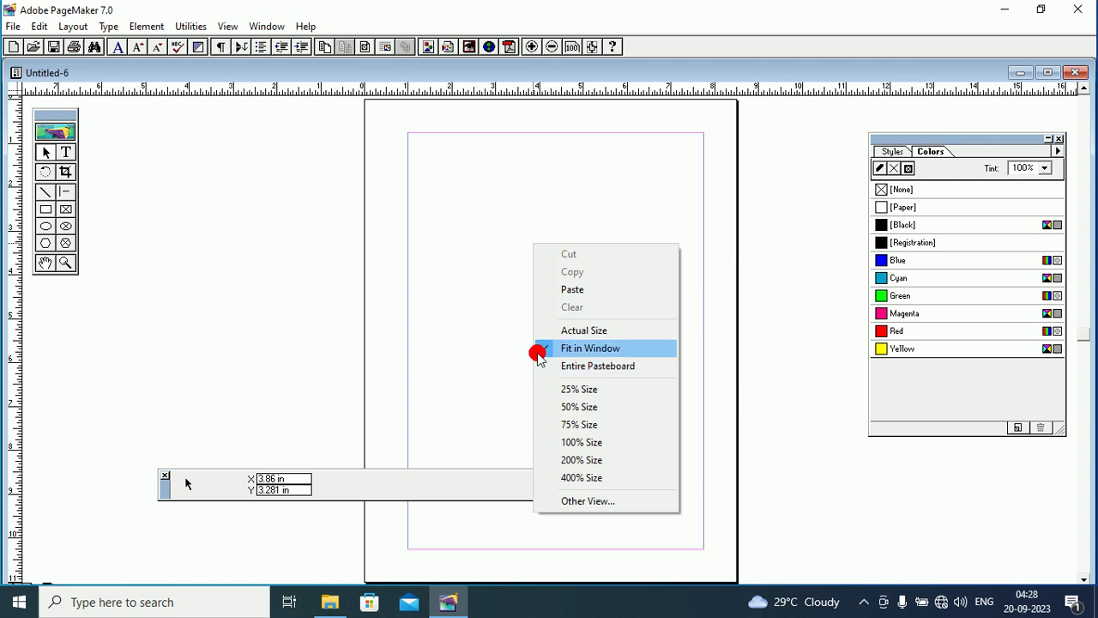
left_click(621, 369)
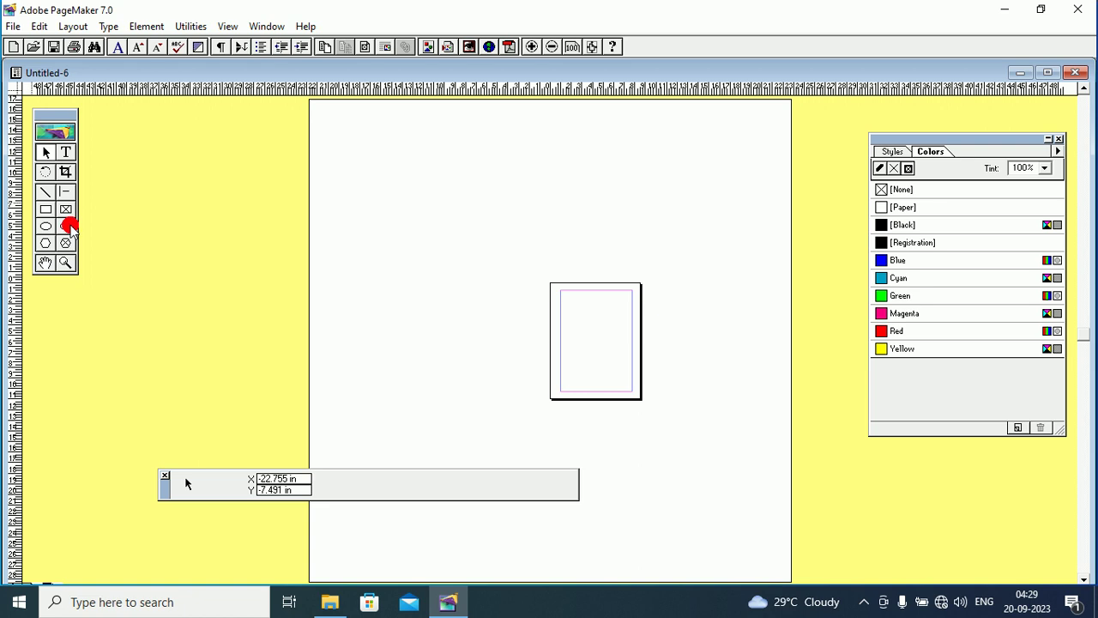
left_click(45, 209)
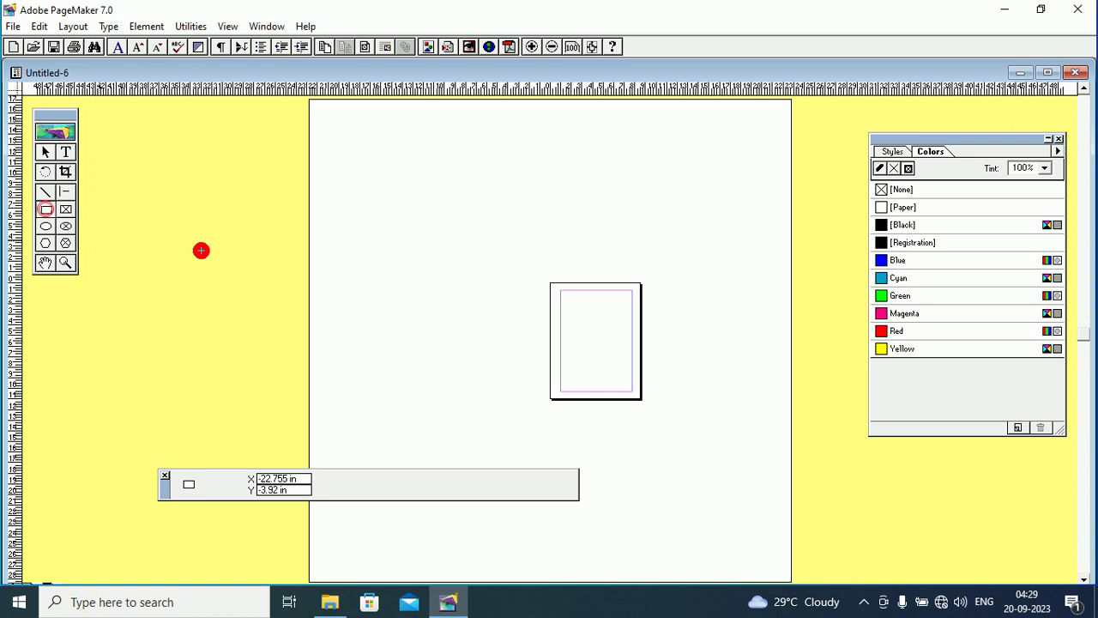
left_click_drag(436, 287, 512, 375)
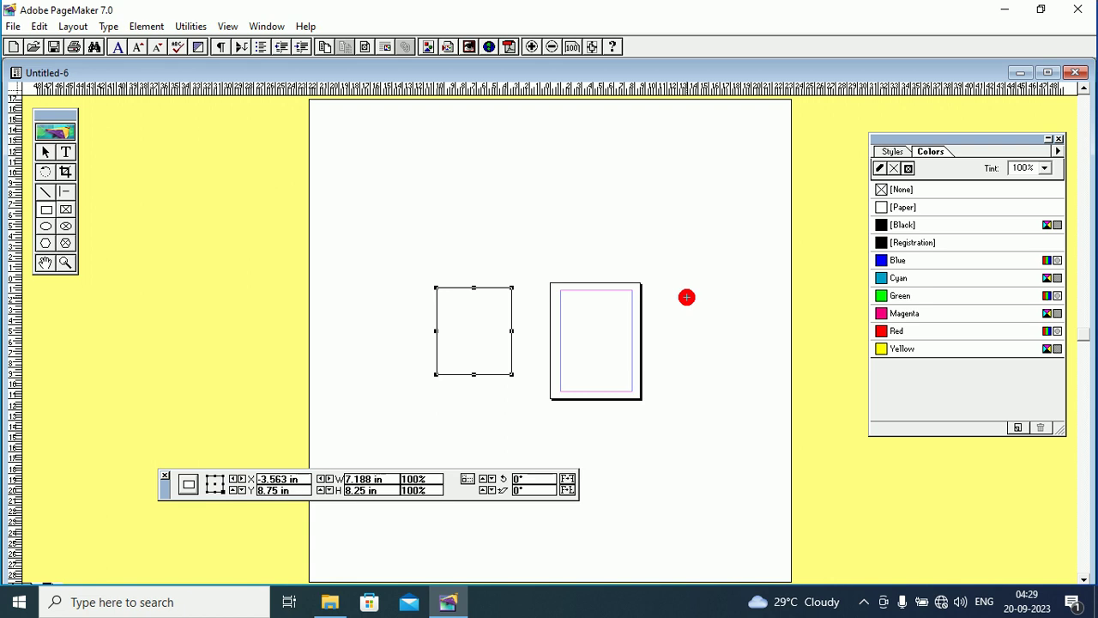
left_click_drag(660, 309, 714, 378)
- Draw a circle about 5.8 in across above the left rectangle and move it onto the page, inside the margins
left_click(49, 227)
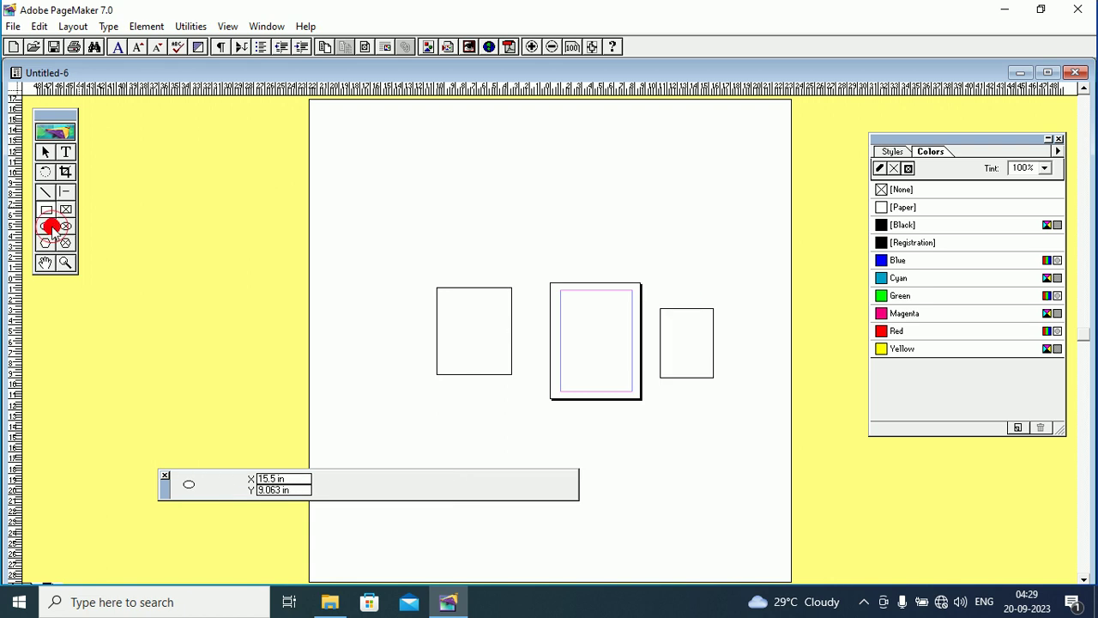
left_click_drag(459, 223, 520, 285)
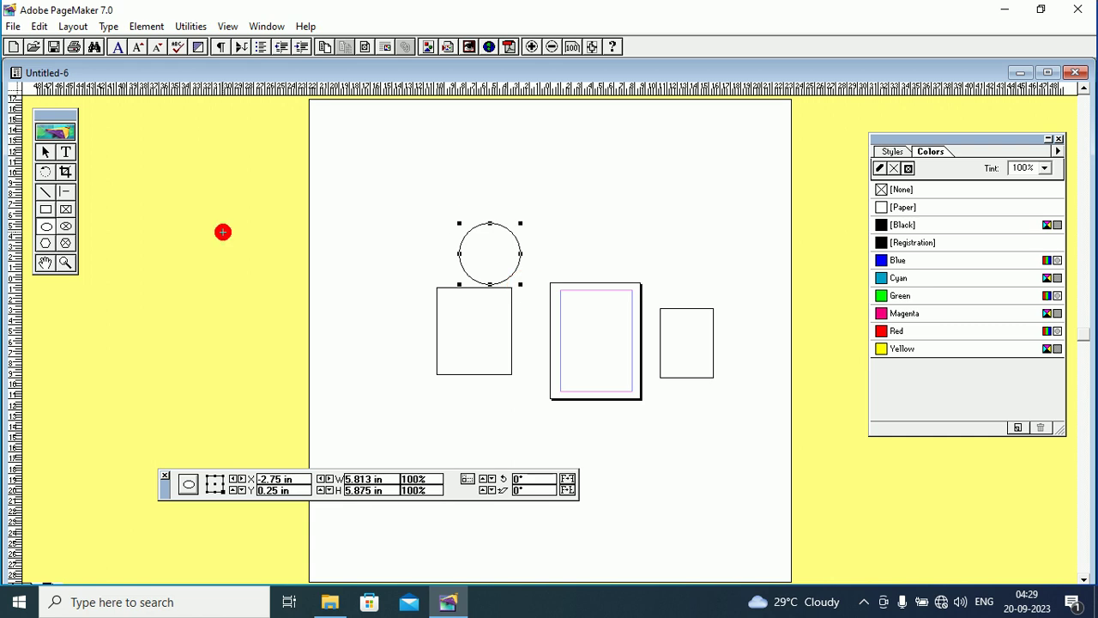
key("shift+F1")
left_click(386, 239)
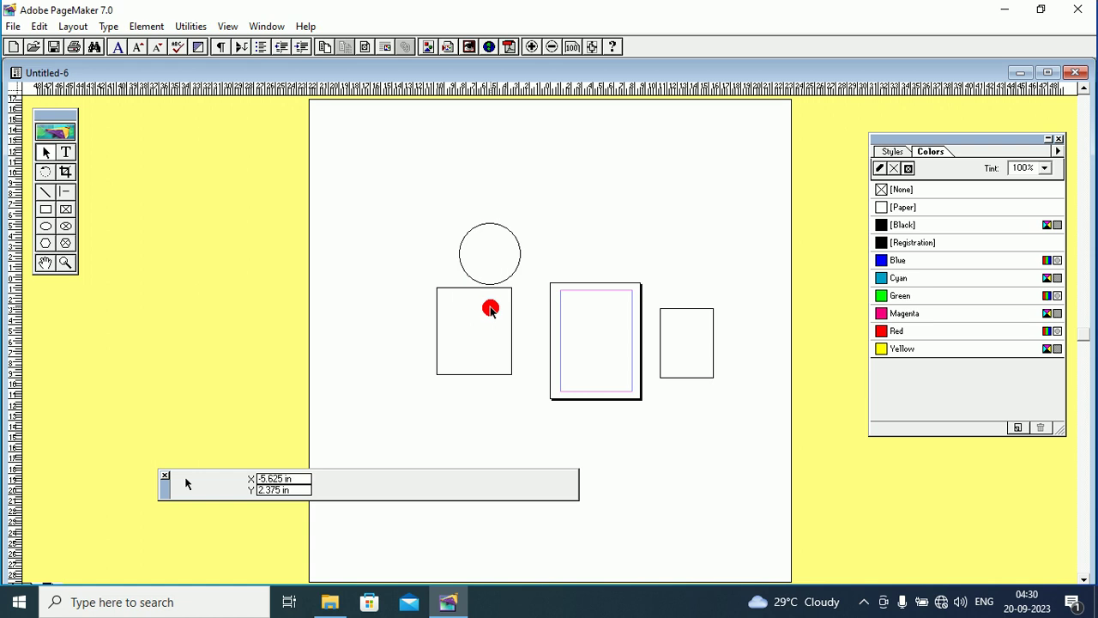
left_click_drag(484, 286, 590, 363)
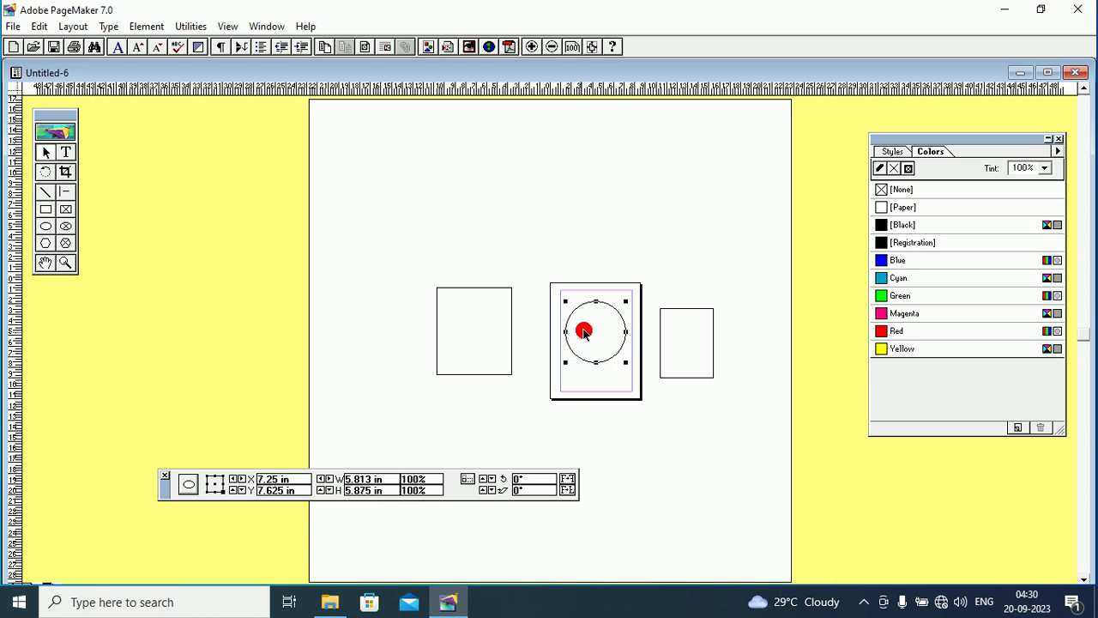
left_click(610, 413)
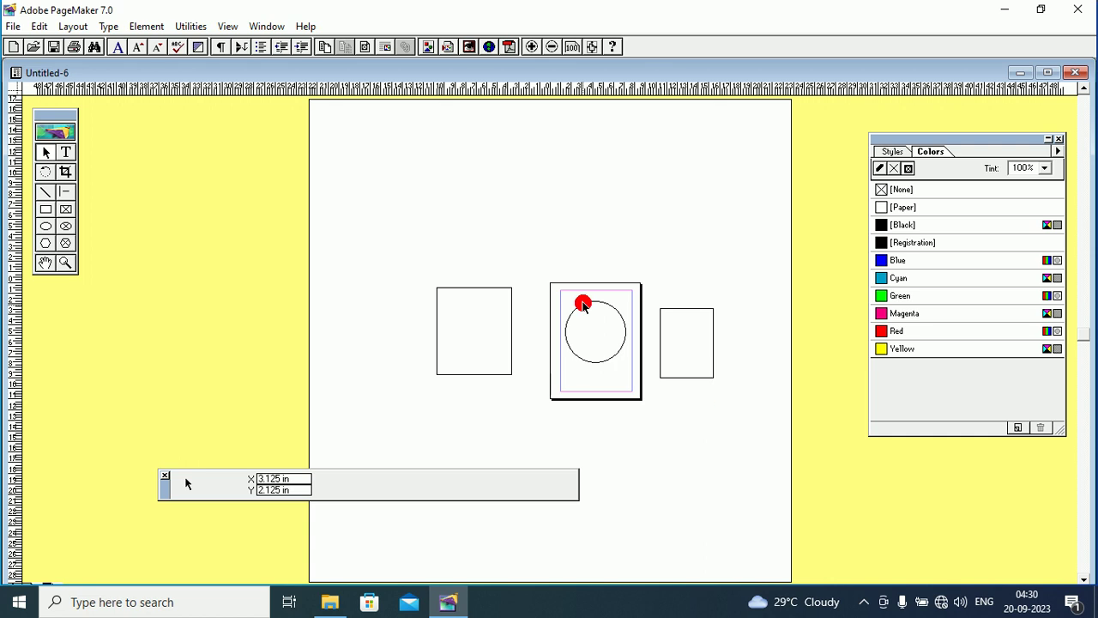
- Color the circle on the page Magenta
right_click(583, 306)
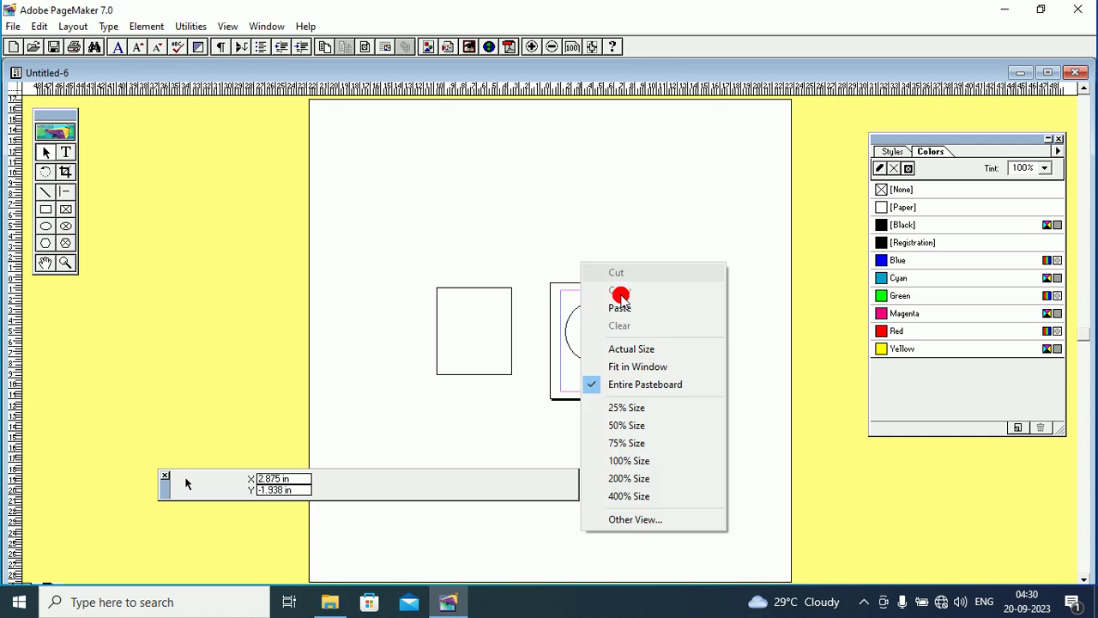
left_click(629, 348)
left_click(38, 265)
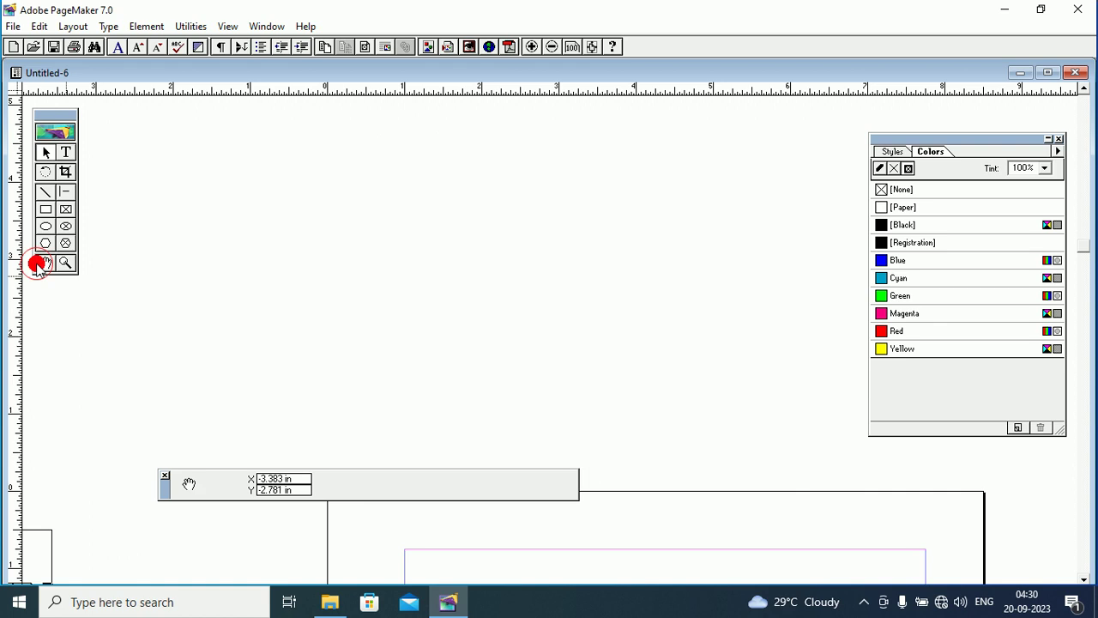
left_click_drag(332, 516, 493, 270)
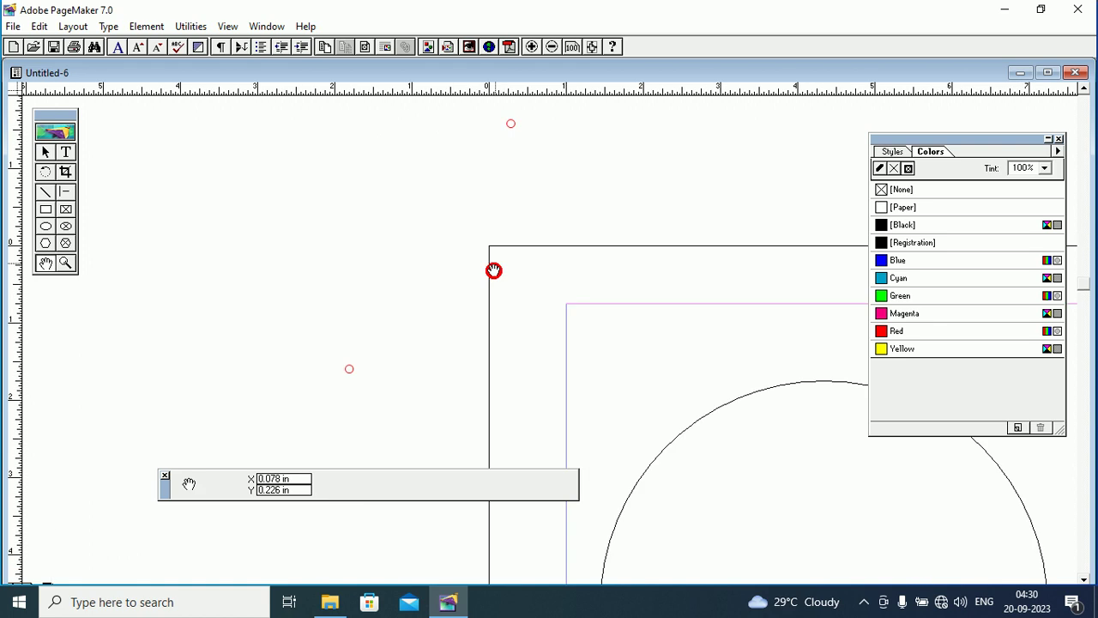
left_click_drag(716, 454, 519, 273)
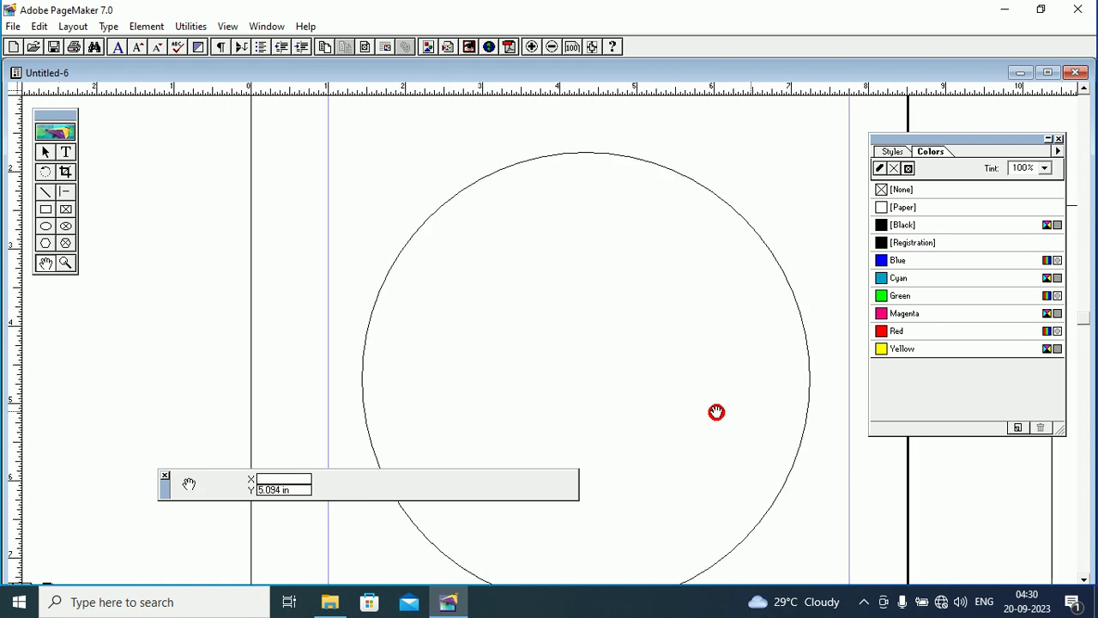
right_click(563, 304)
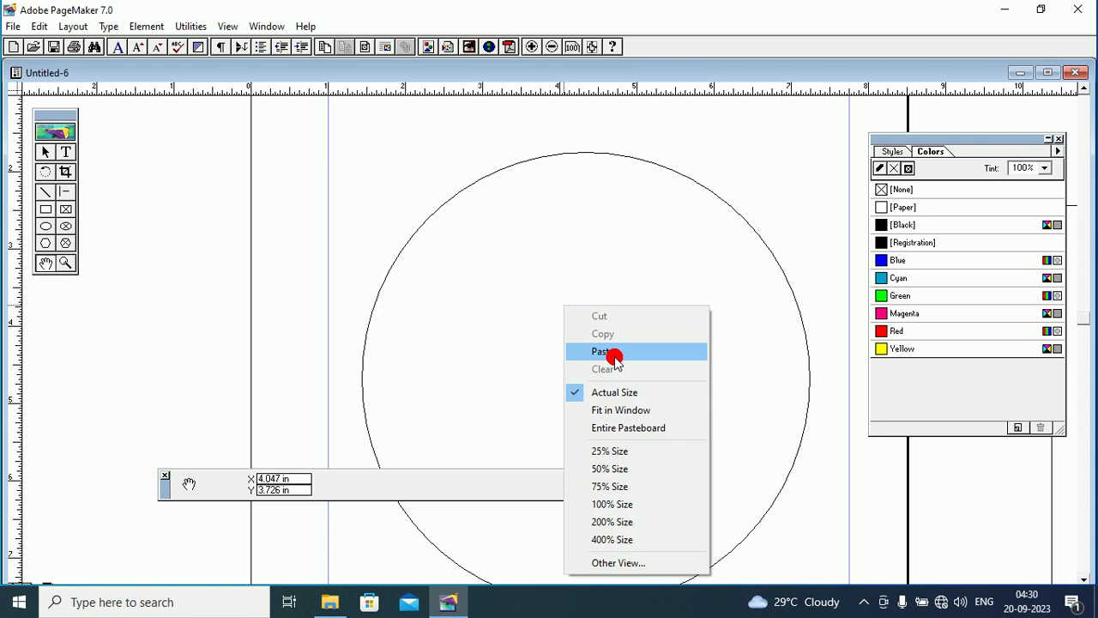
left_click(611, 486)
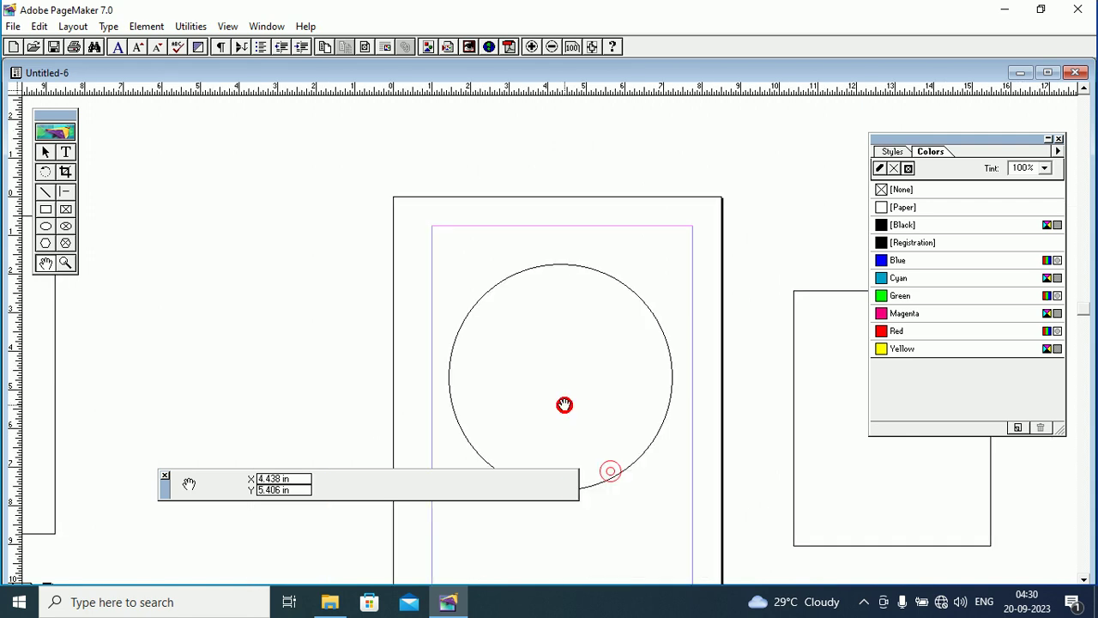
left_click_drag(564, 404, 427, 346)
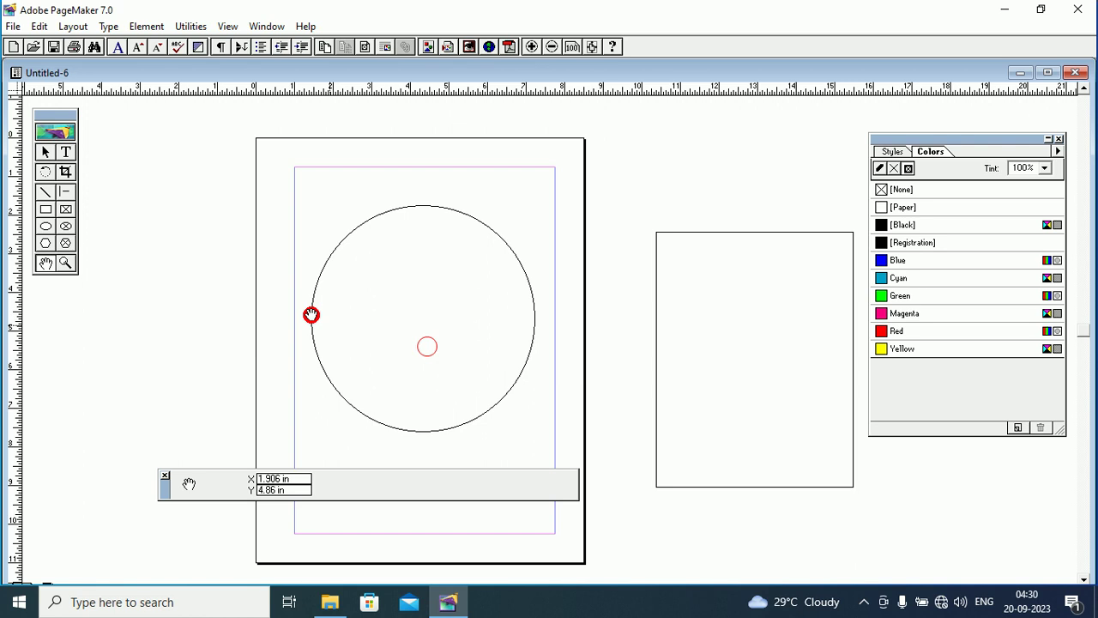
left_click_drag(488, 315, 438, 311)
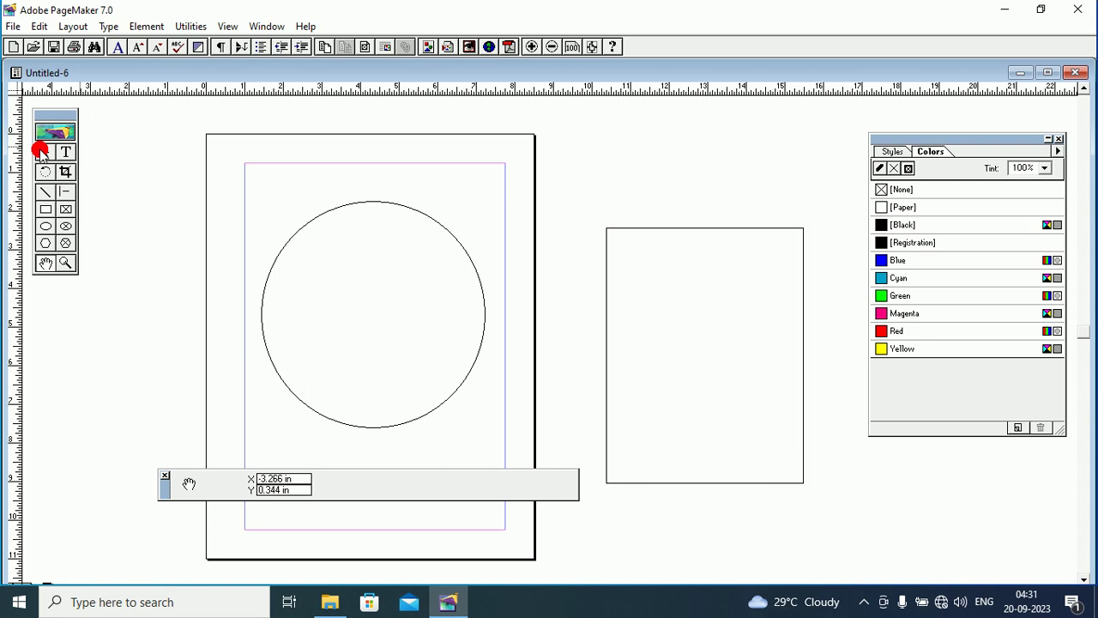
left_click(43, 152)
left_click(306, 222)
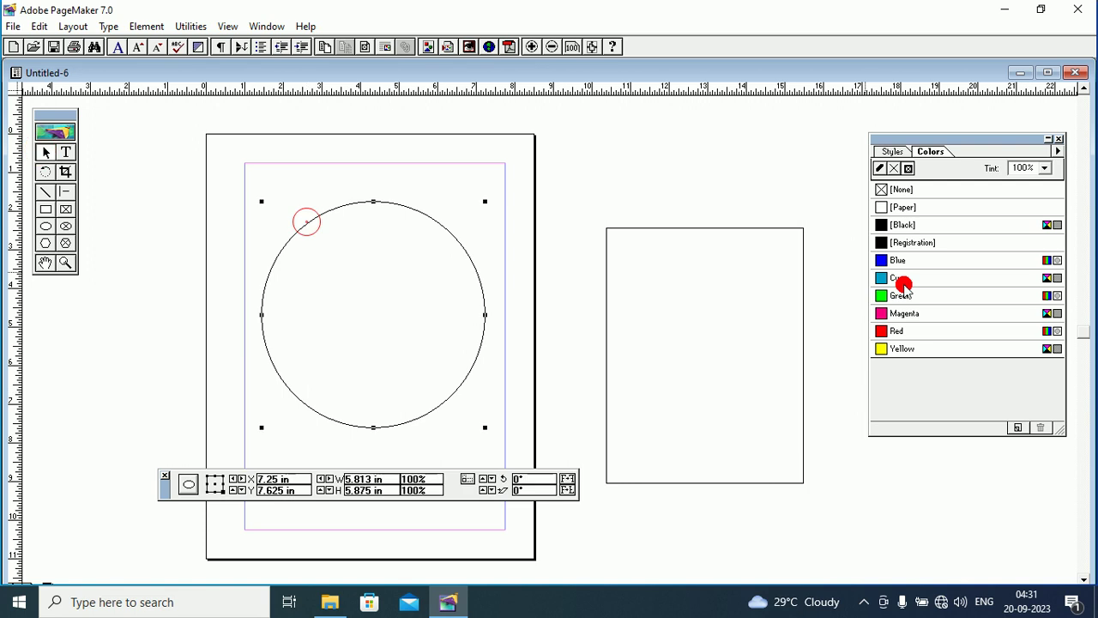
left_click(906, 313)
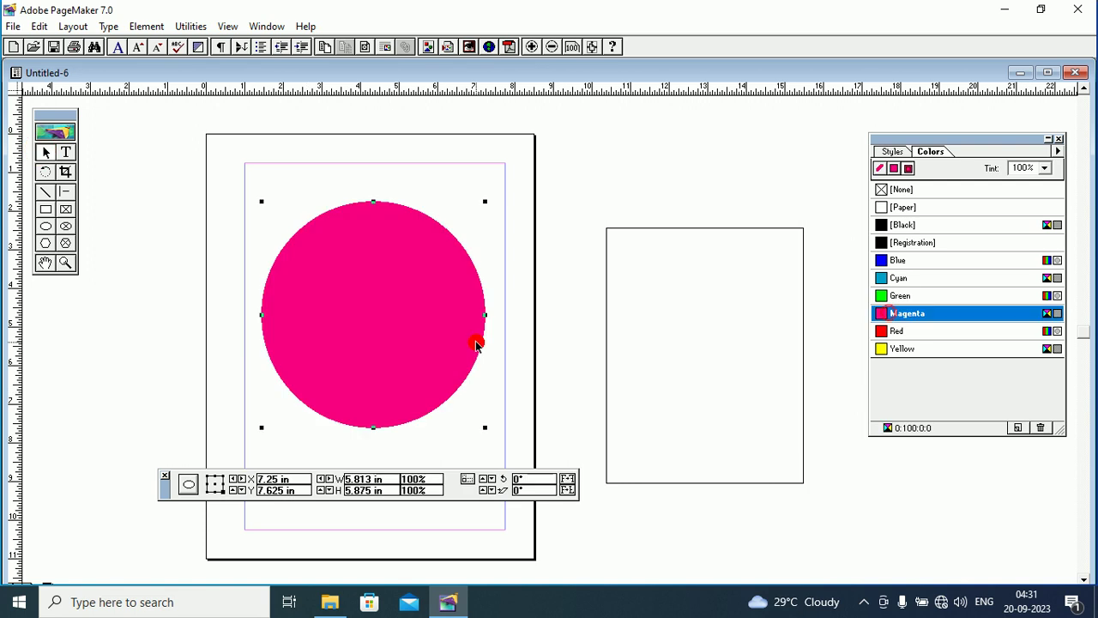
- Color the rectangle on the pasteboard right of the page Black
left_click(678, 229)
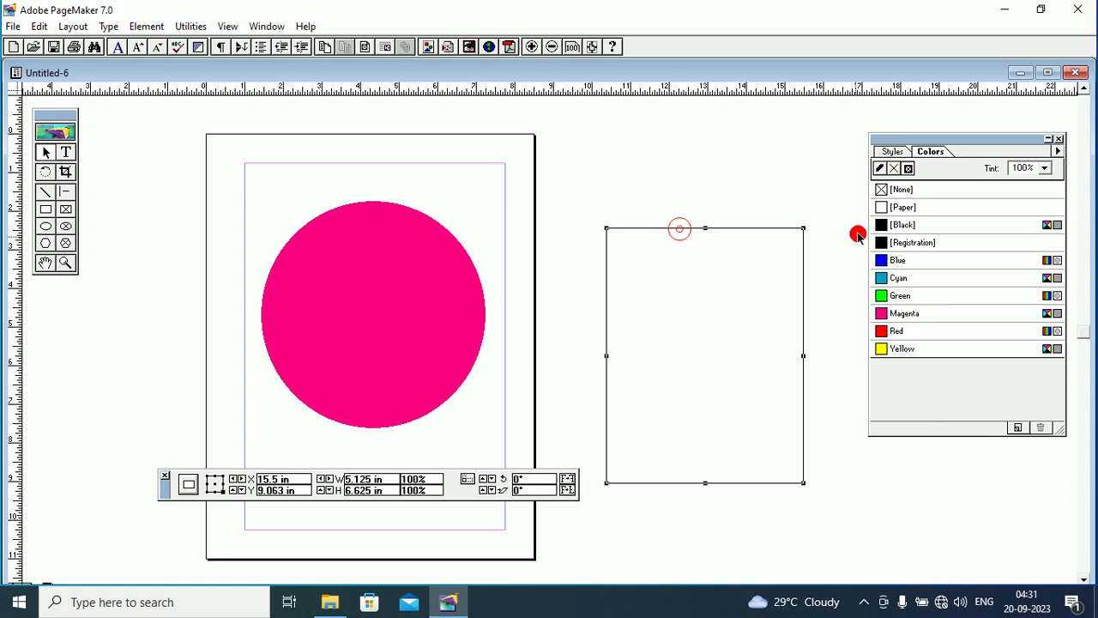
left_click(885, 225)
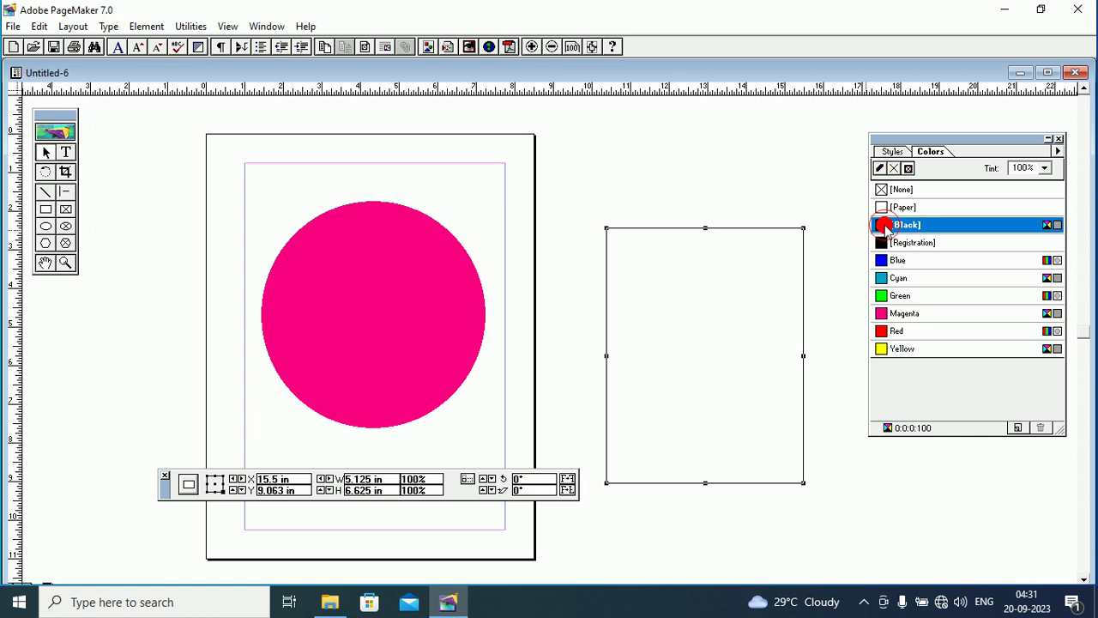
left_click(885, 225)
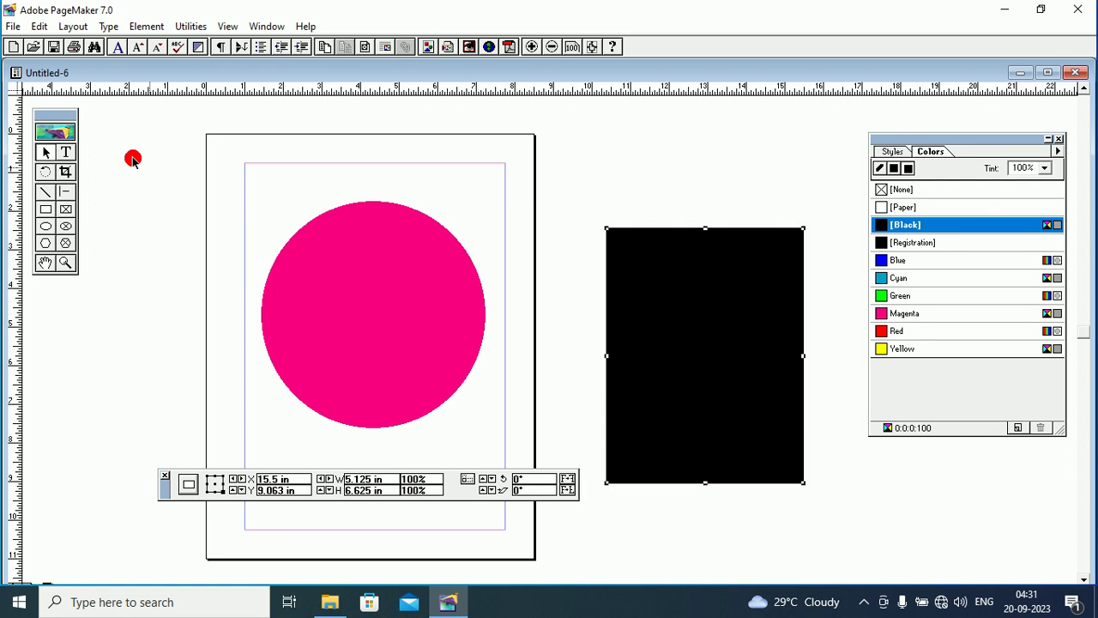
- Add a text block about 5.8 in wide reading "thanks" at 30 pt on the pasteboard above the black rectangle
key("shift+alt+F1")
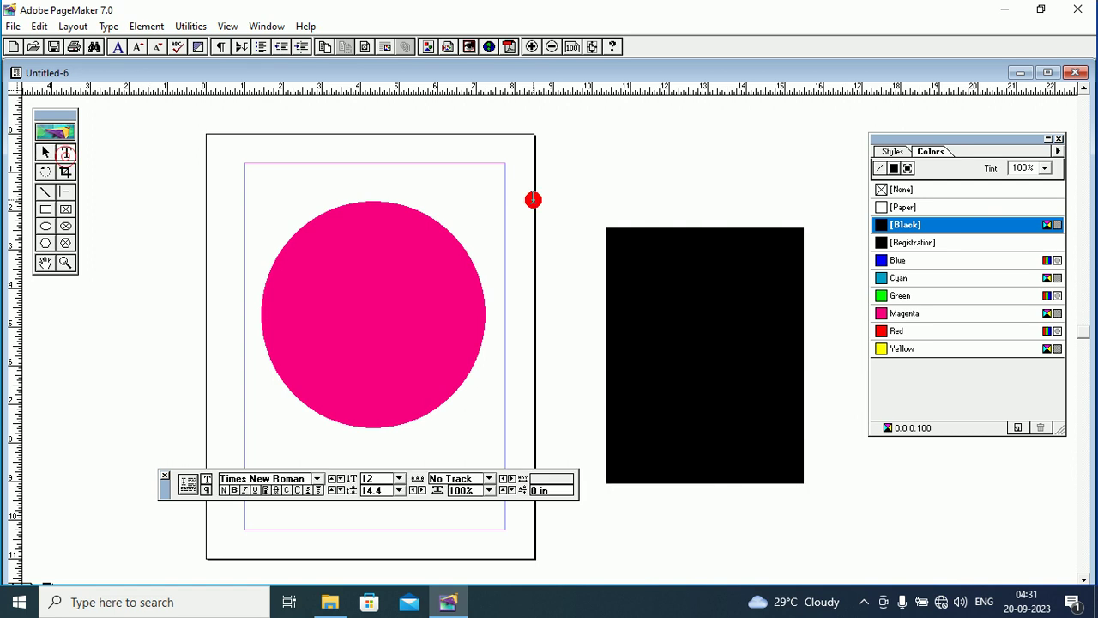
left_click_drag(588, 161, 813, 220)
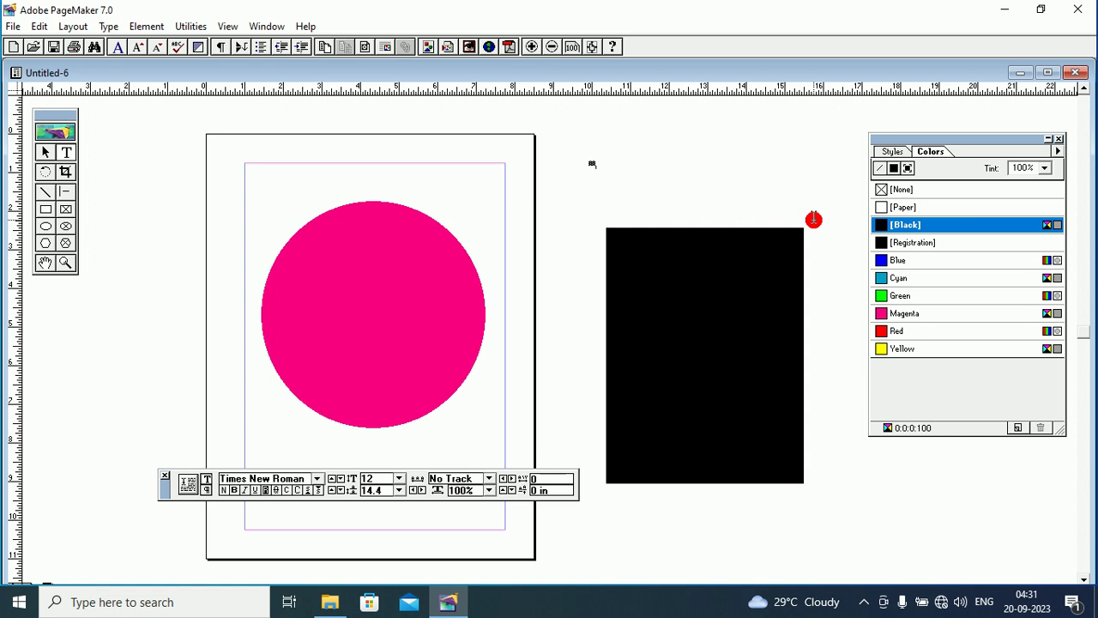
type("abcd")
left_click_drag(609, 167, 561, 167)
left_click(400, 478)
left_click_drag(400, 477, 371, 530)
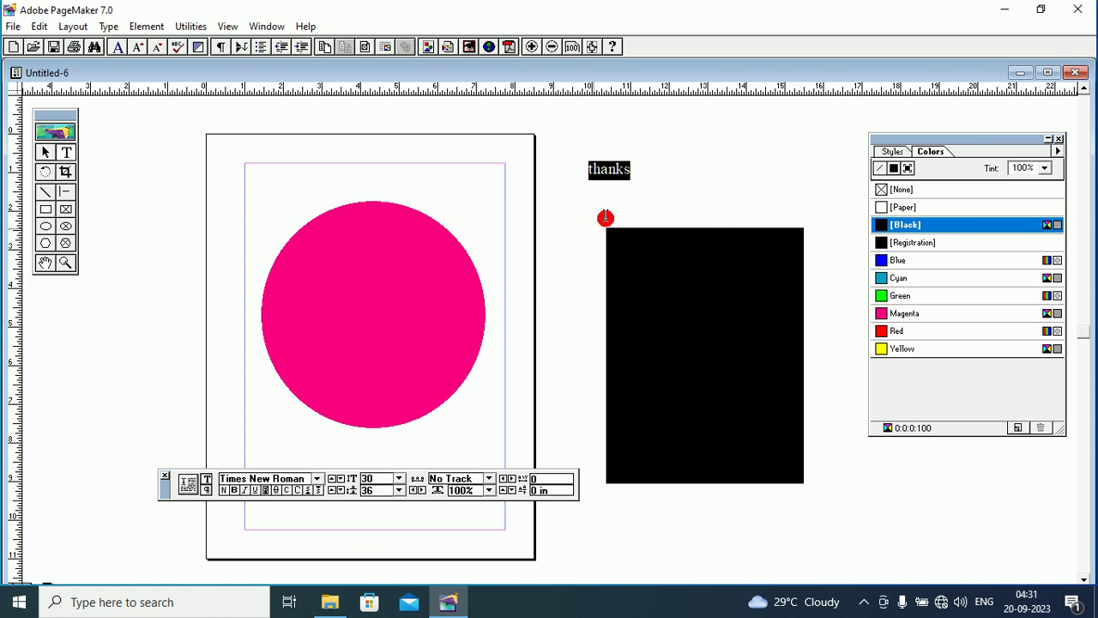
left_click(633, 182)
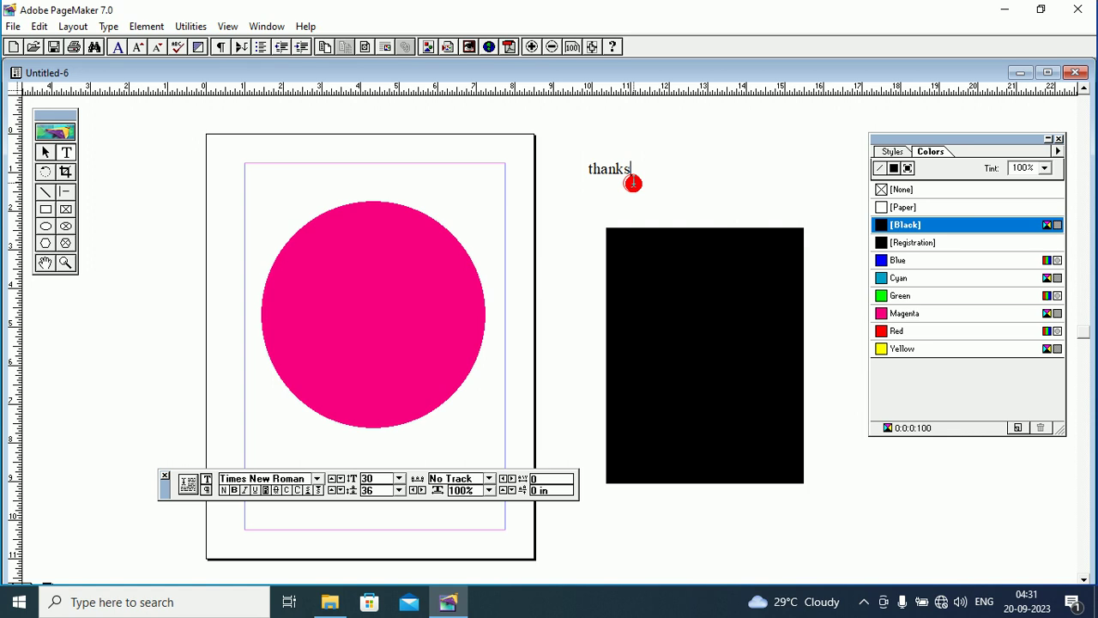
- Move the "thanks" text block onto the page above the magenta circle and back to the pasteboard above the black rectangle
left_click(46, 152)
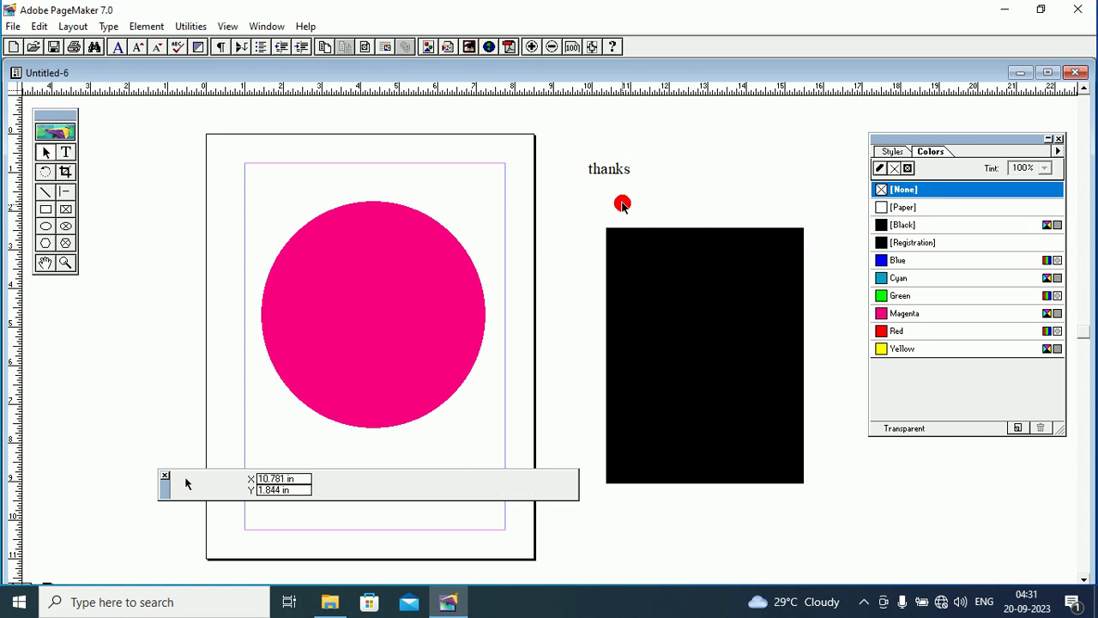
left_click(612, 170)
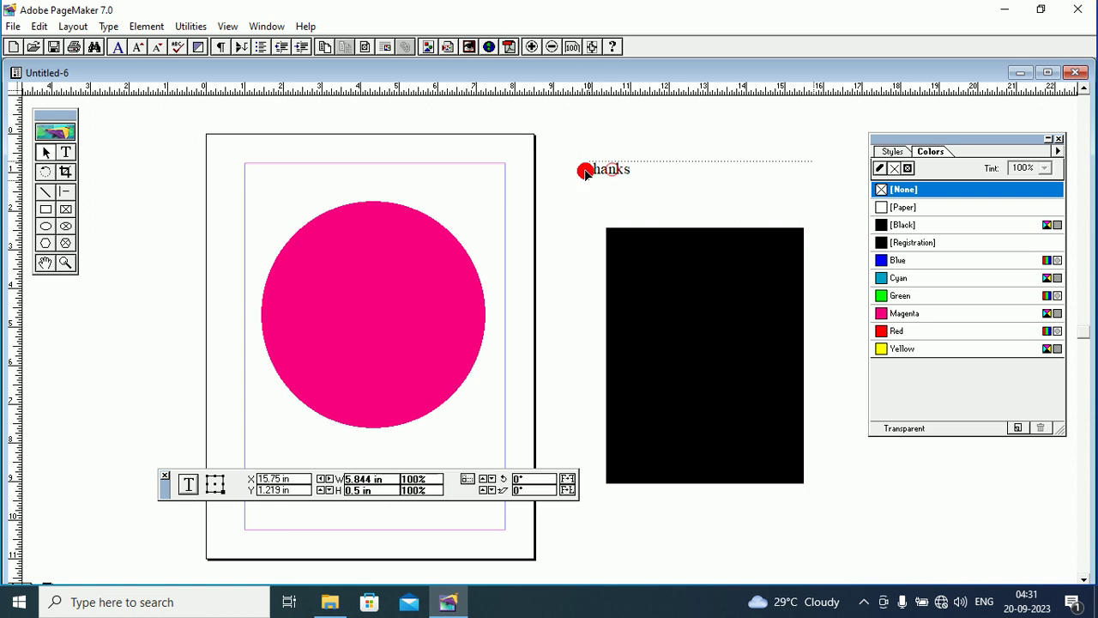
left_click_drag(585, 172, 344, 184)
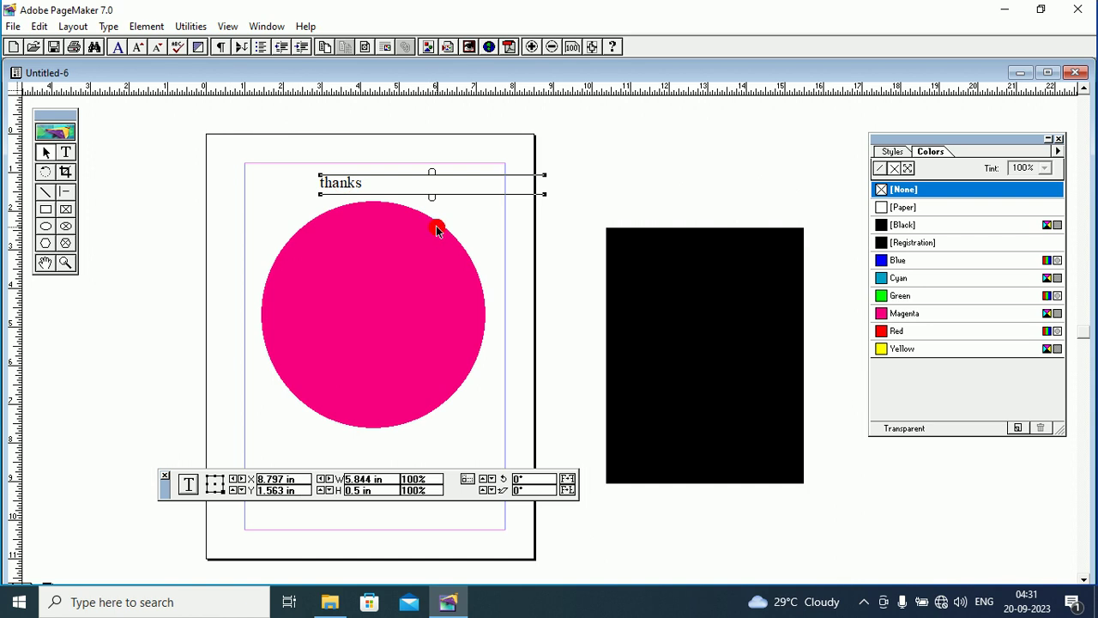
left_click_drag(348, 183, 619, 162)
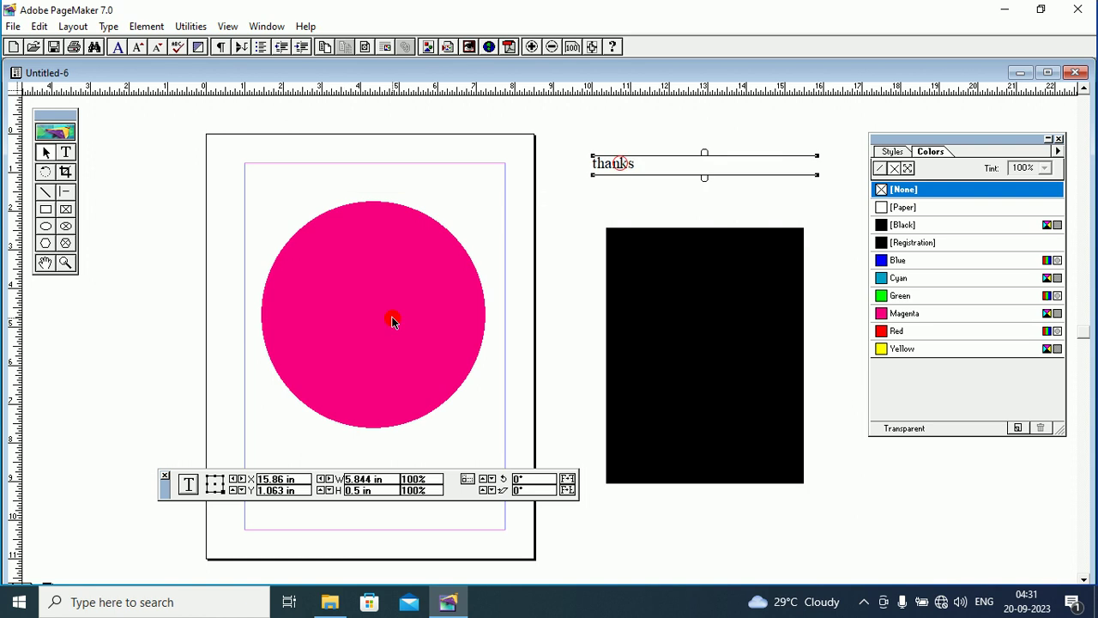
- Move the magenta circle off the page and back, and bring the black rectangle and "thanks" text onto the page with it
left_click_drag(391, 318, 671, 306)
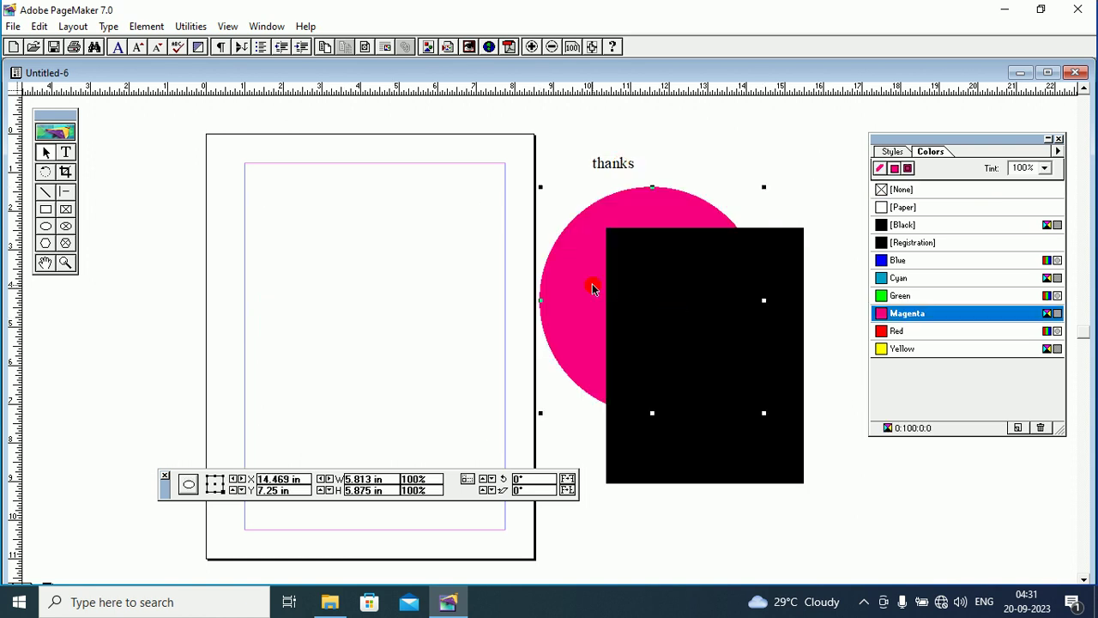
left_click_drag(592, 289, 338, 290)
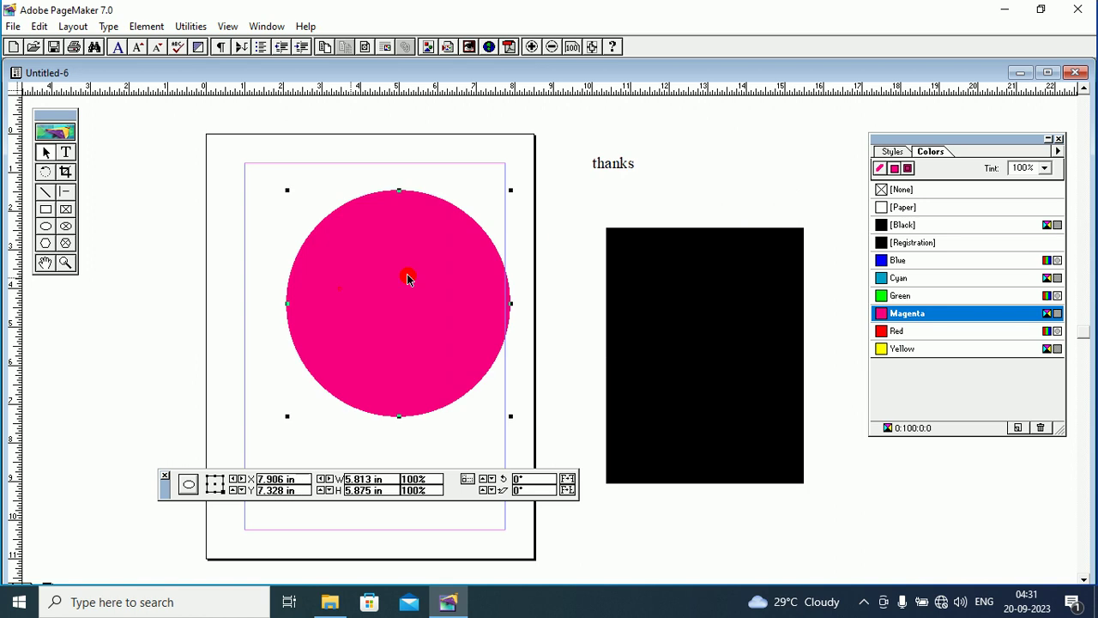
left_click_drag(674, 297, 381, 290)
left_click_drag(606, 164, 294, 196)
- Move the unfilled rectangle on the left pasteboard about 6.5 in closer to the page
left_click(44, 261)
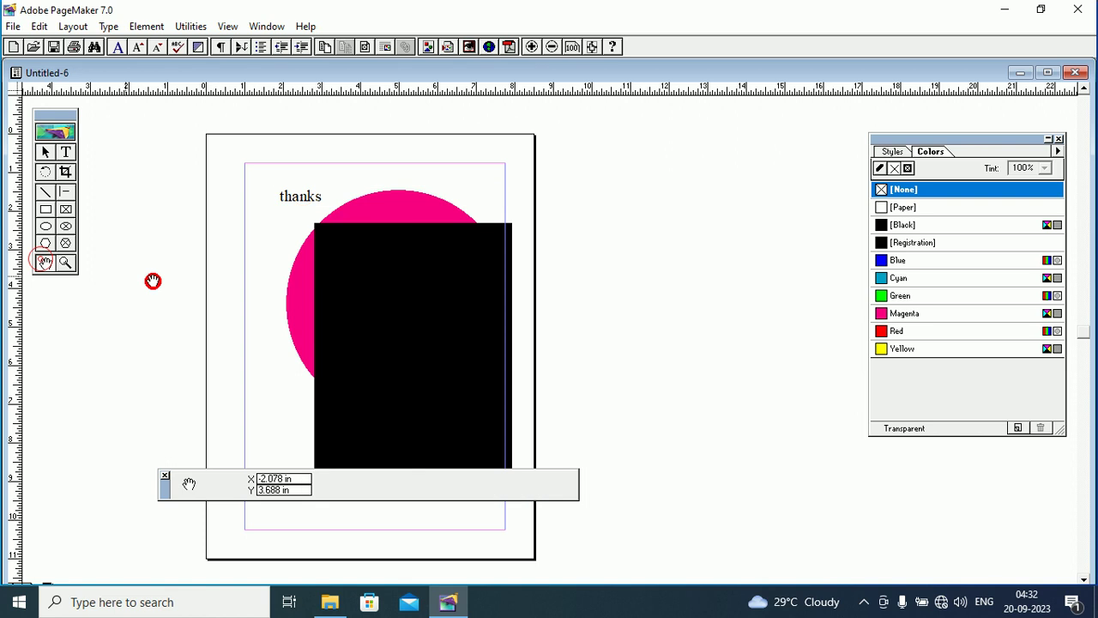
left_click_drag(152, 280, 410, 296)
left_click(41, 149)
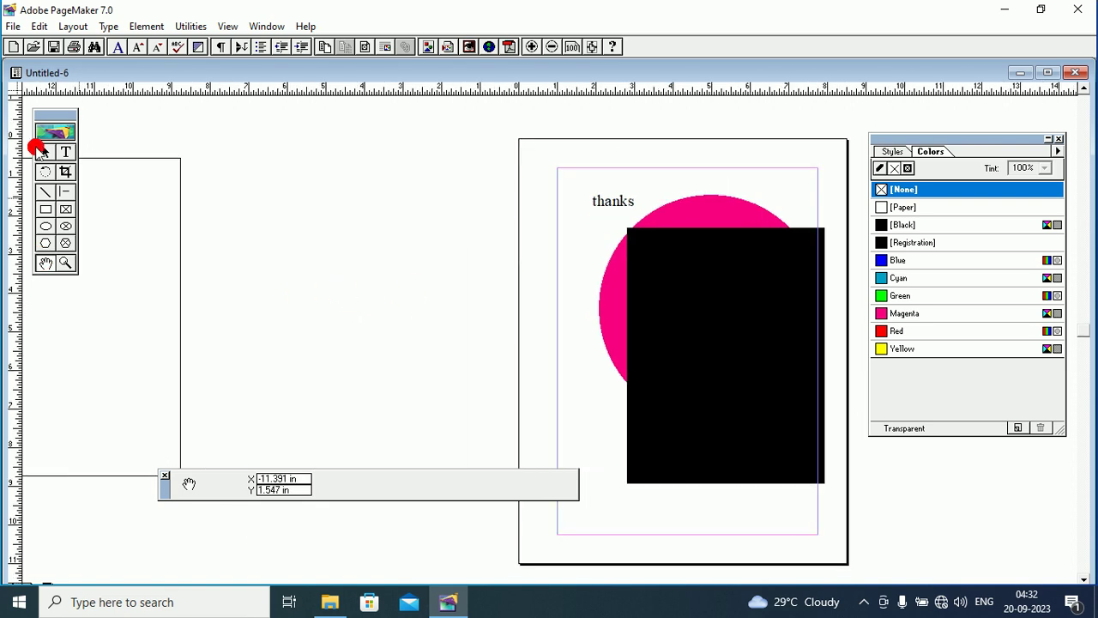
left_click(112, 159)
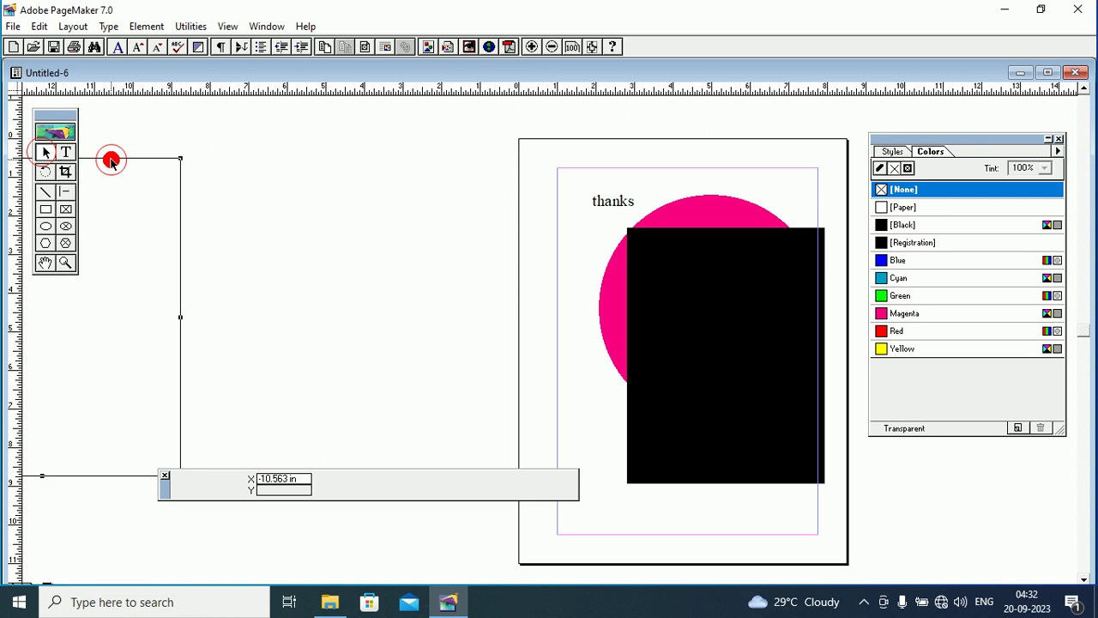
left_click_drag(111, 160, 338, 155)
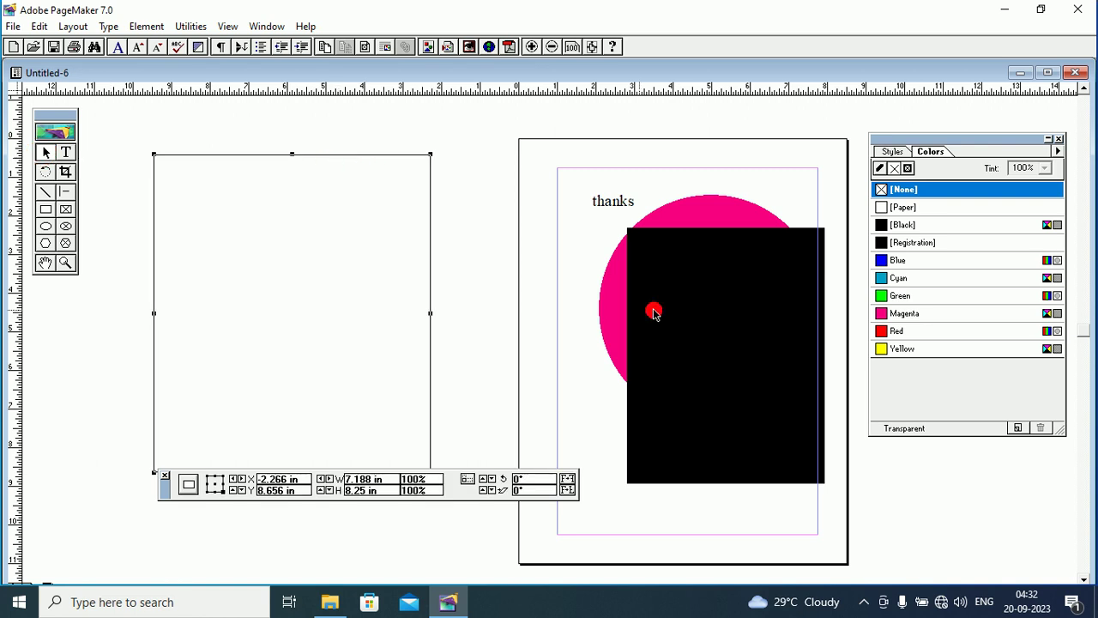
- Move the black rectangle, magenta circle and "thanks" text off the page onto the unfilled rectangle on the left pasteboard
left_click_drag(654, 311, 283, 284)
left_click_drag(752, 284, 284, 270)
left_click(621, 204)
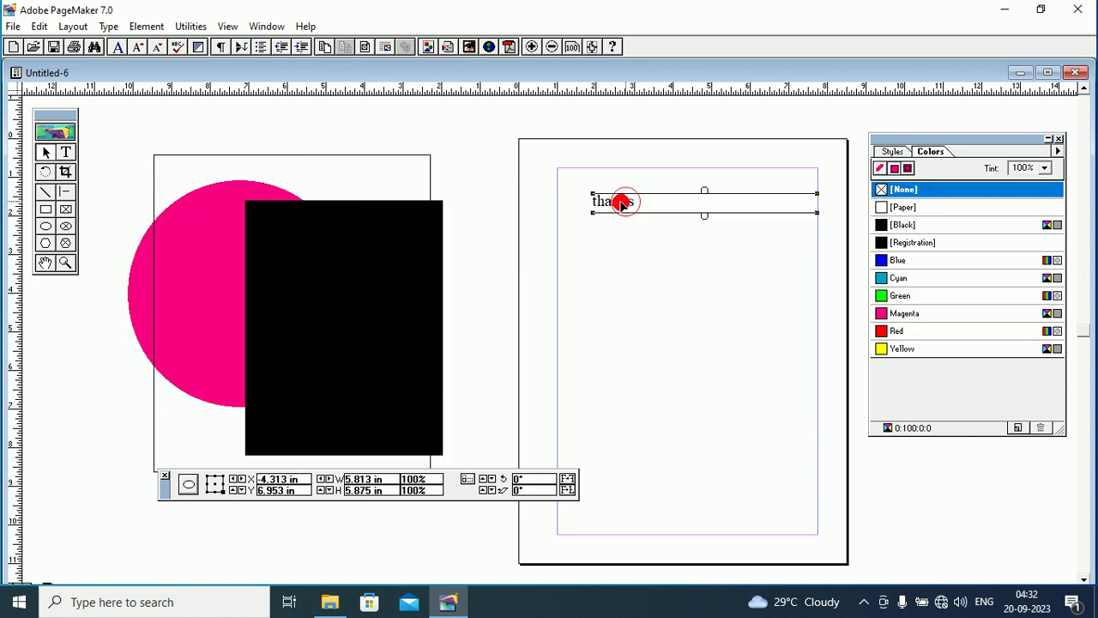
left_click_drag(621, 203, 282, 165)
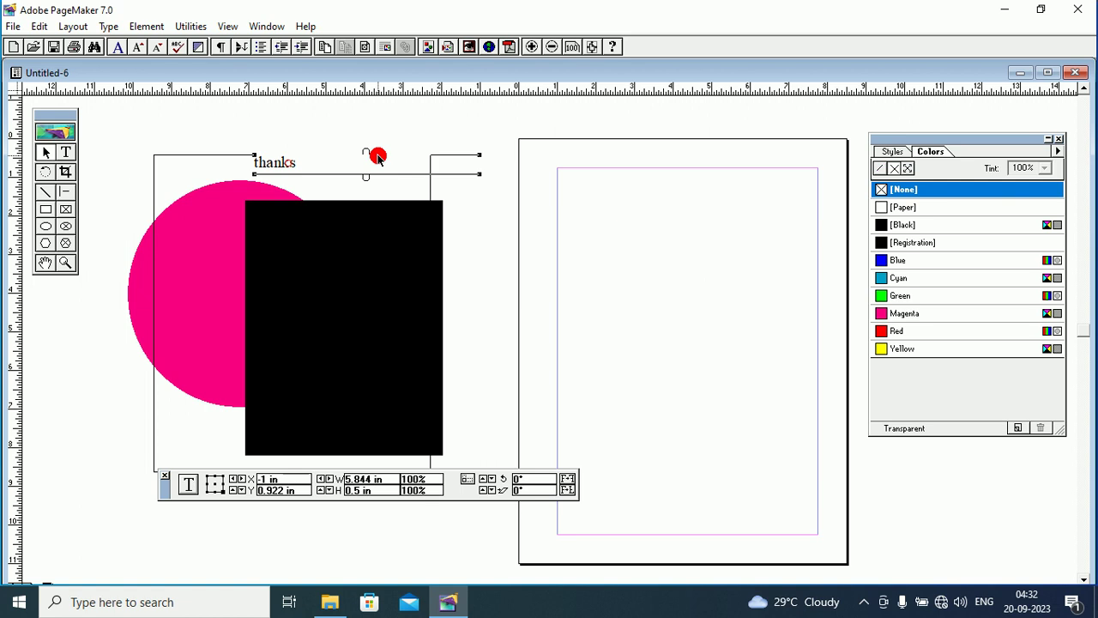
left_click(341, 242)
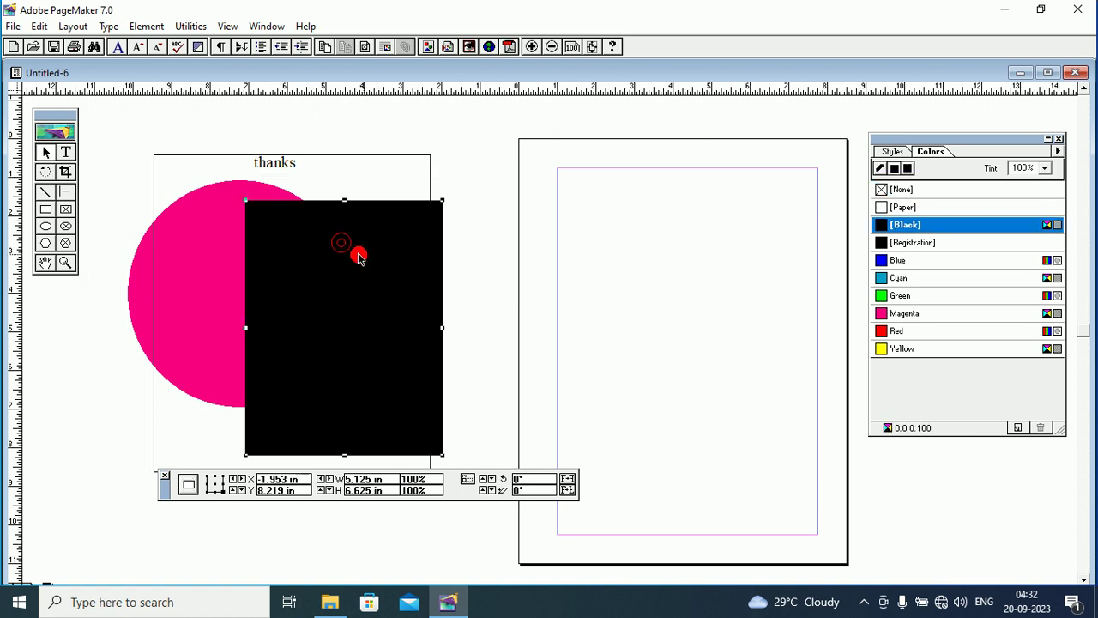
- Draw three rectangles on the page, the second about 0.9 x 2.1 in and the third about 2.3 x 2.4 in, coloring the third Green
left_click(45, 209)
left_click_drag(598, 218, 648, 283)
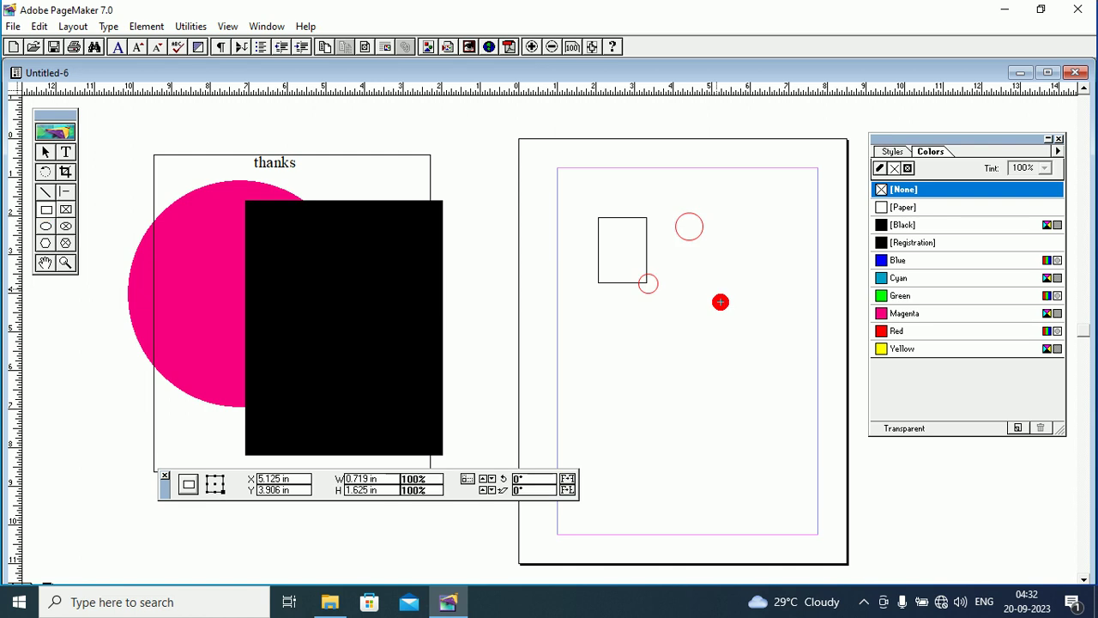
left_click_drag(719, 302, 721, 306)
left_click_drag(613, 326, 704, 420)
left_click(868, 295)
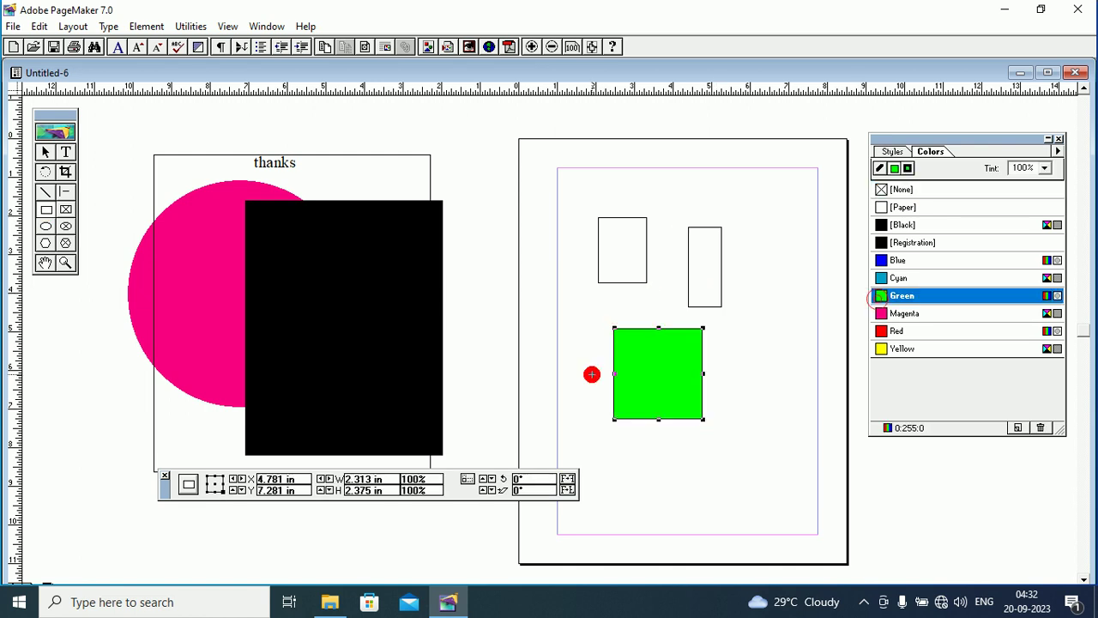
- Copy the green rectangle, paste it on the pasteboard and move the copy to the left of the magenta circle
left_click(44, 152)
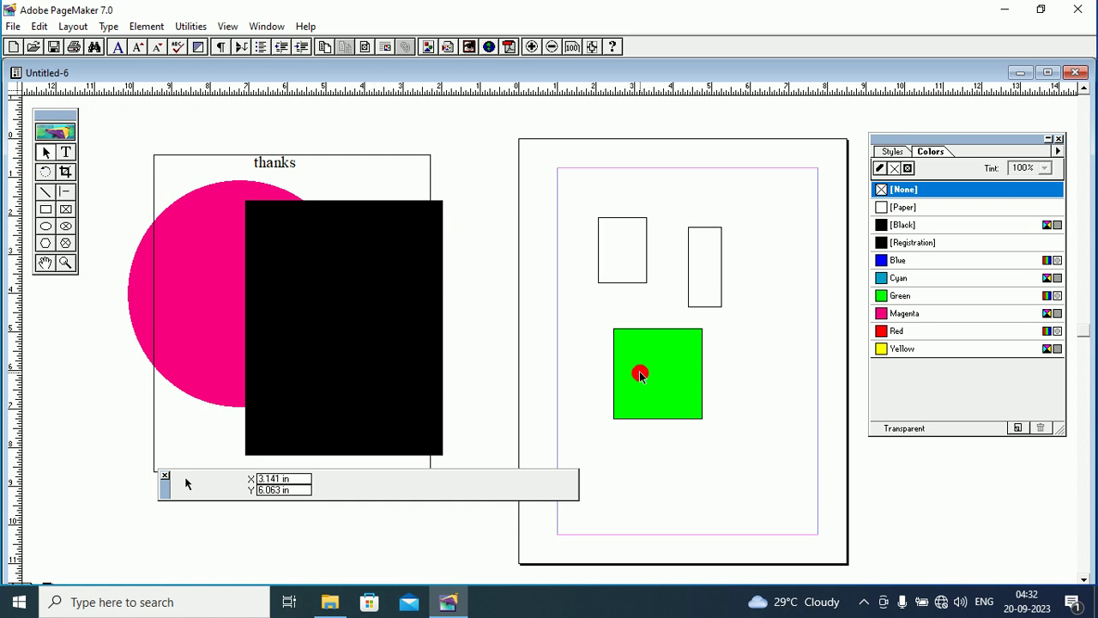
left_click(632, 282)
left_click(716, 261)
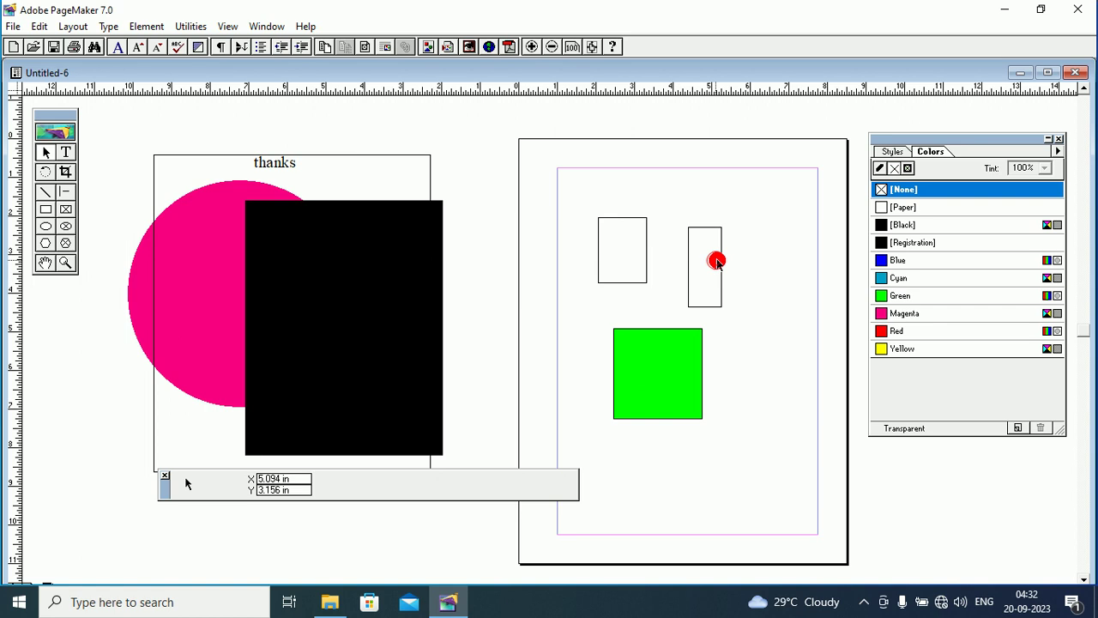
left_click(720, 260)
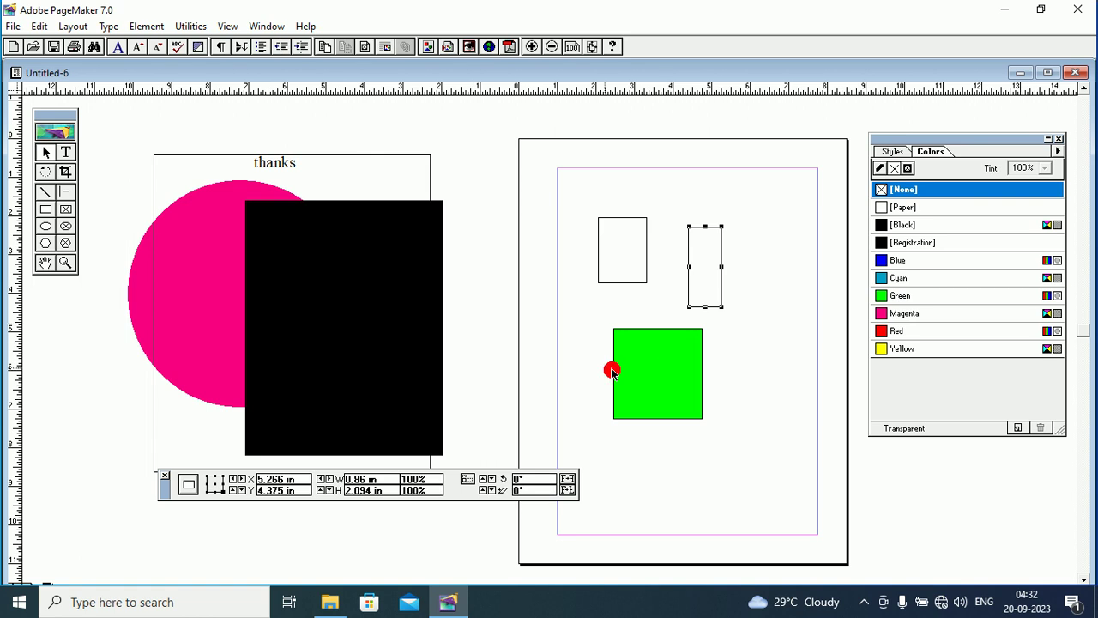
right_click(663, 364)
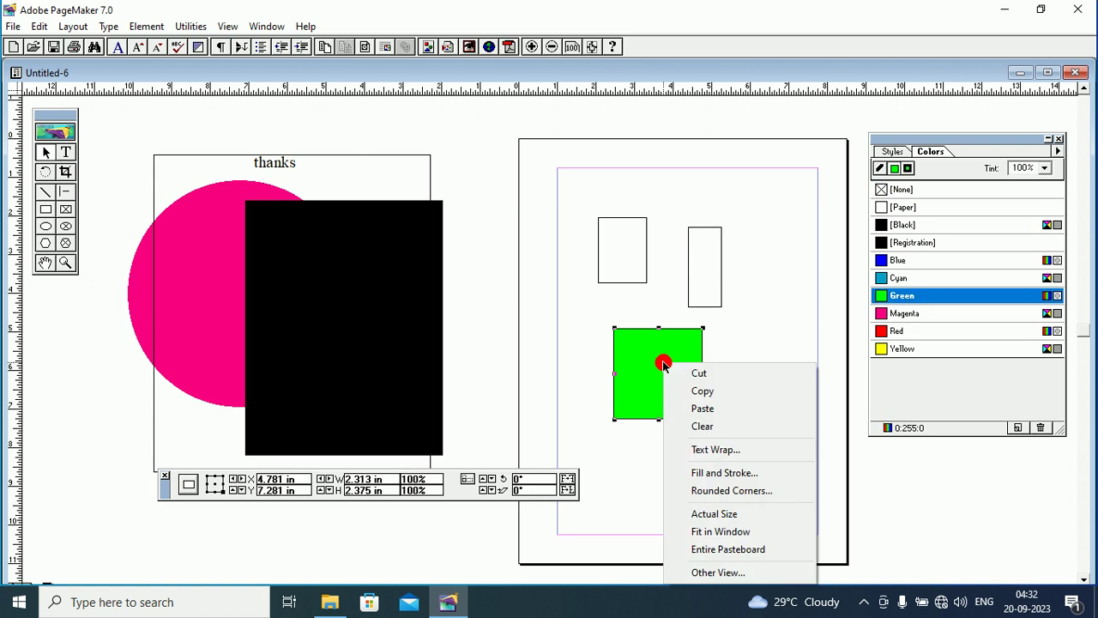
left_click(702, 391)
right_click(457, 316)
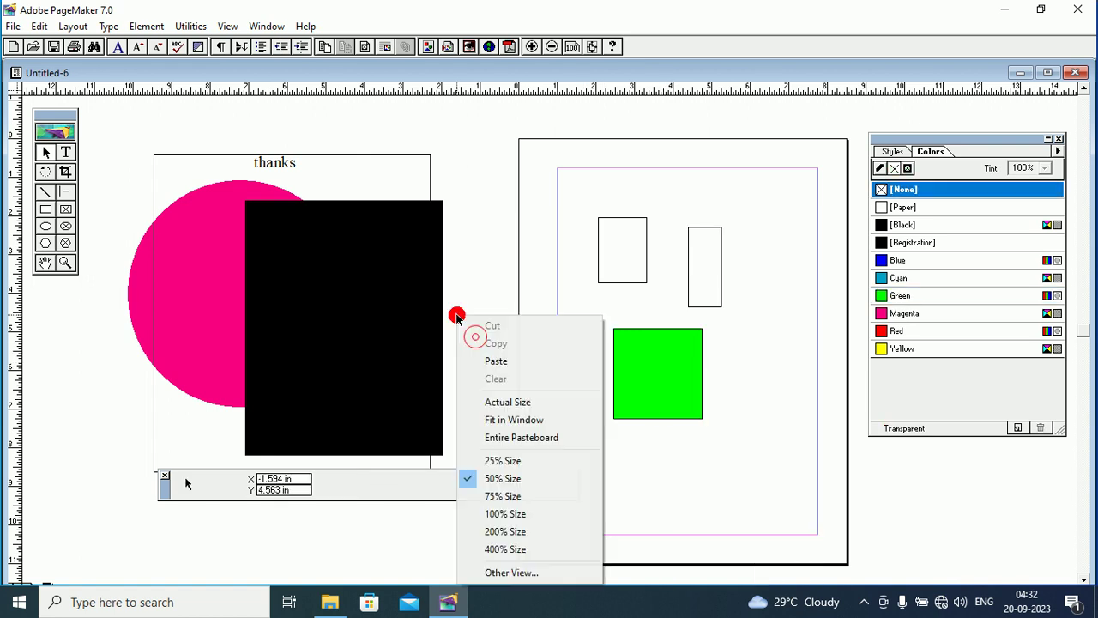
left_click(498, 361)
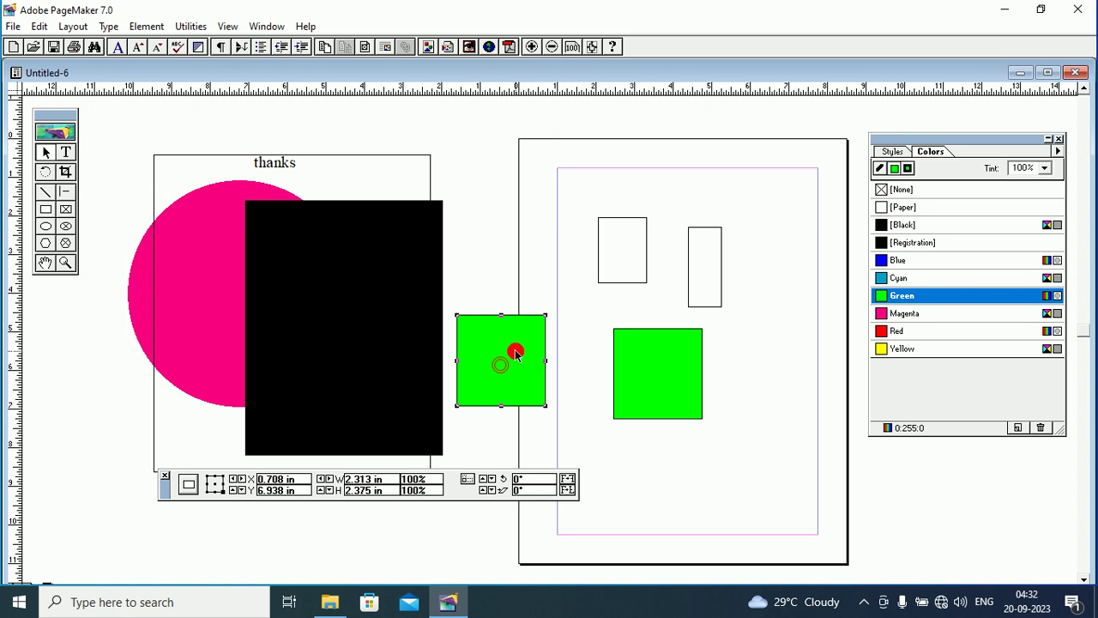
left_click_drag(516, 353, 150, 346)
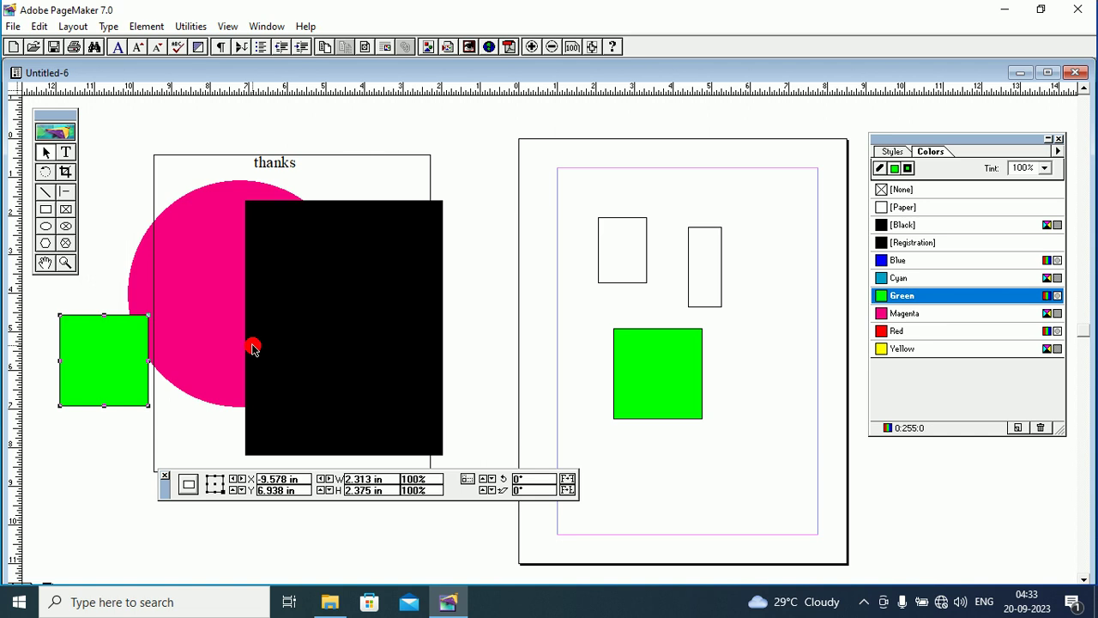
- Maximize the publication window and insert 1 page after the current page
left_click(1048, 72)
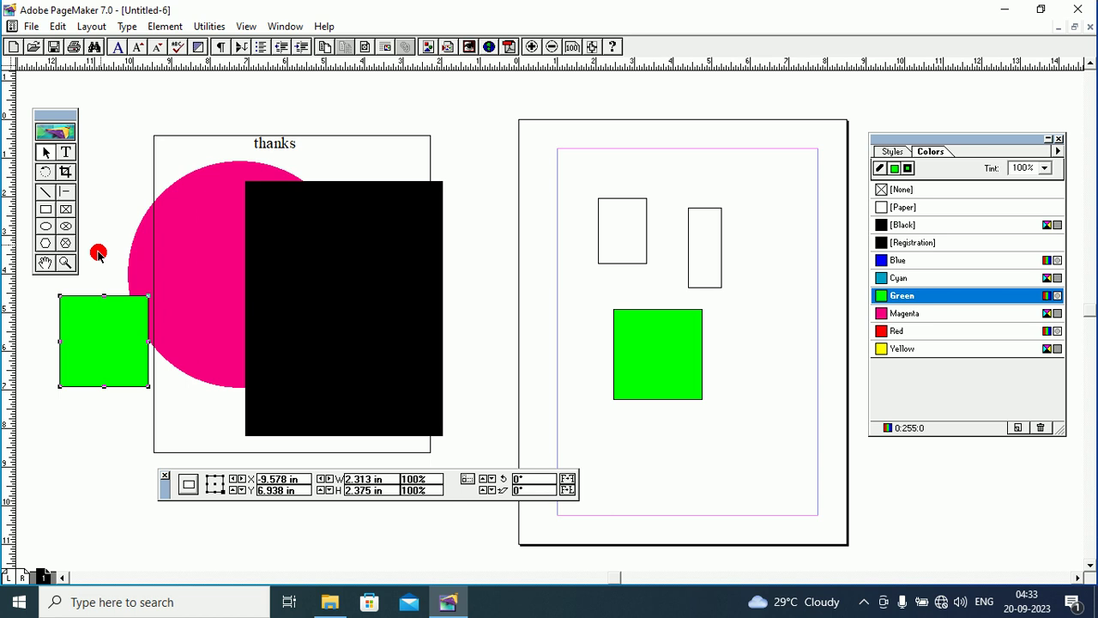
right_click(42, 577)
left_click(86, 543)
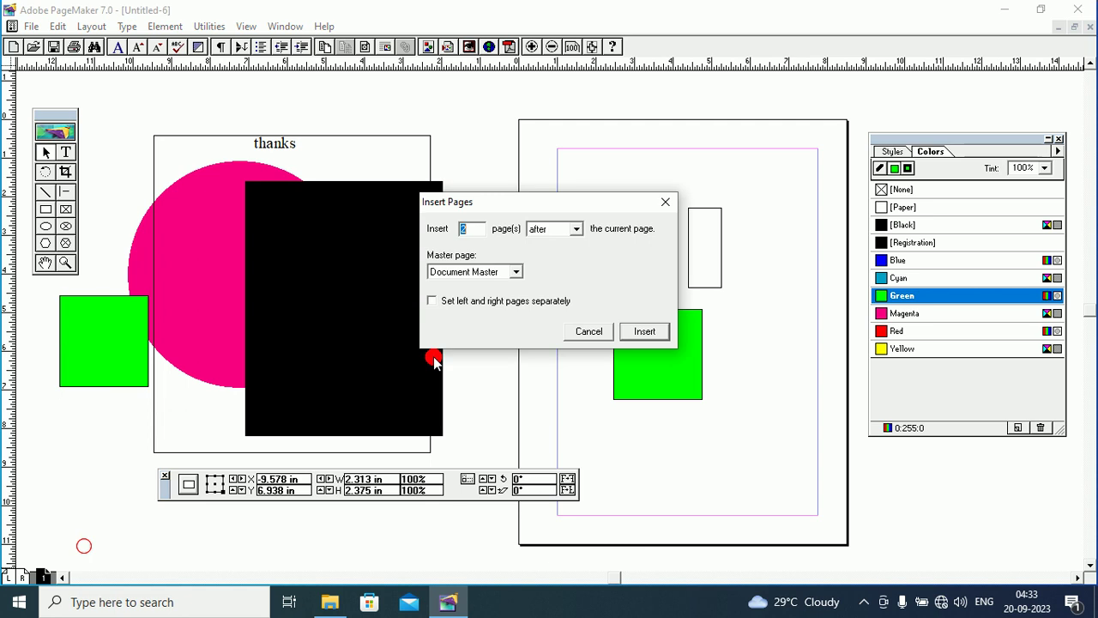
left_click(467, 225)
left_click_drag(471, 226, 456, 224)
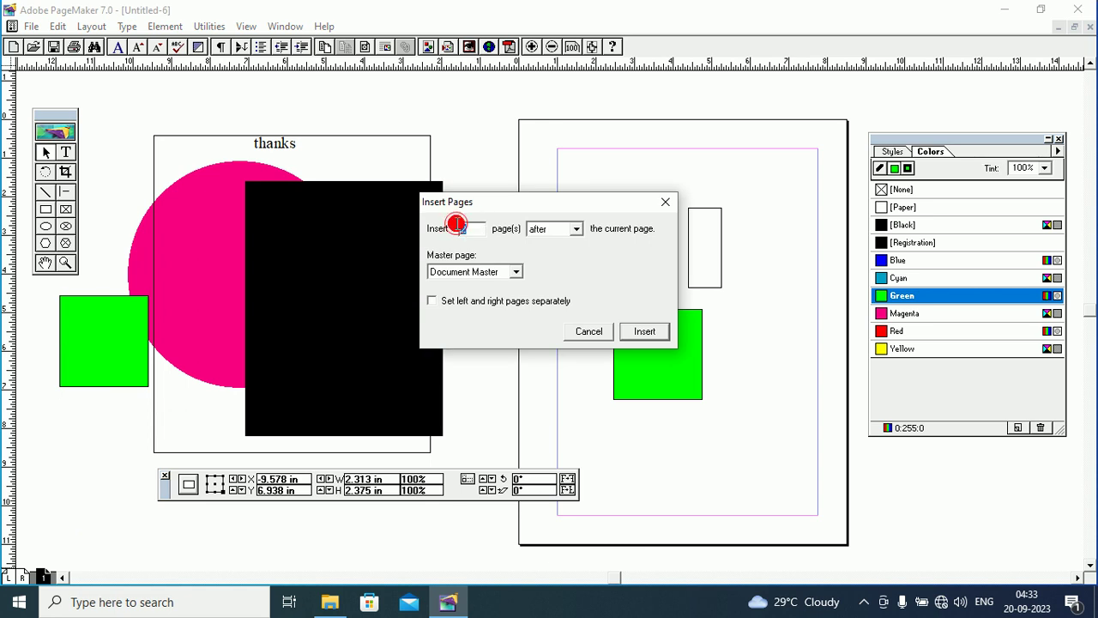
type("1")
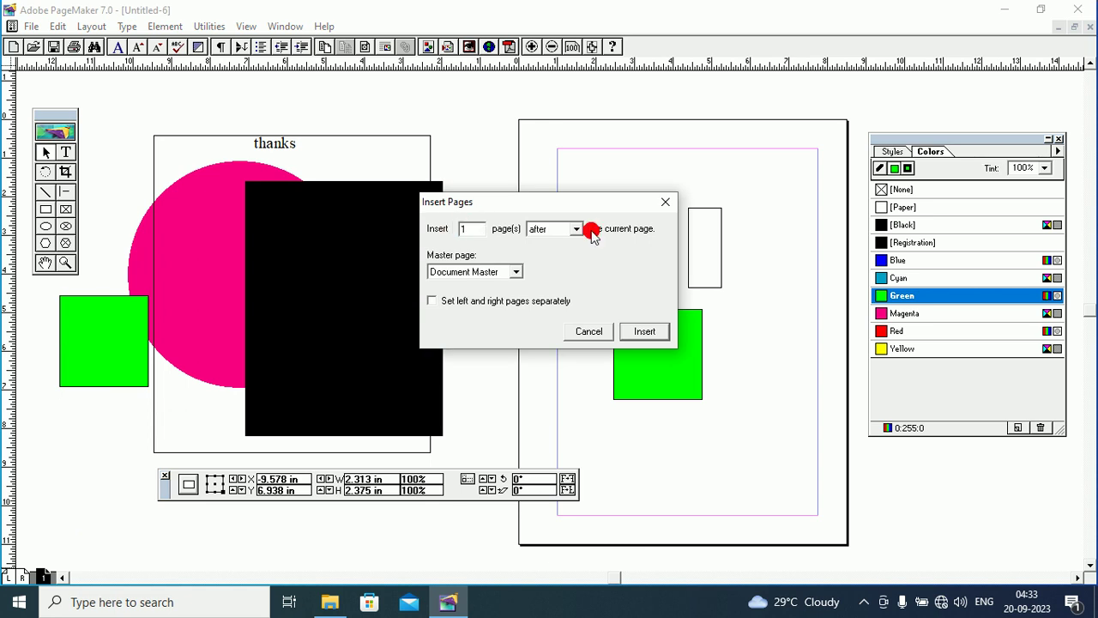
left_click(645, 331)
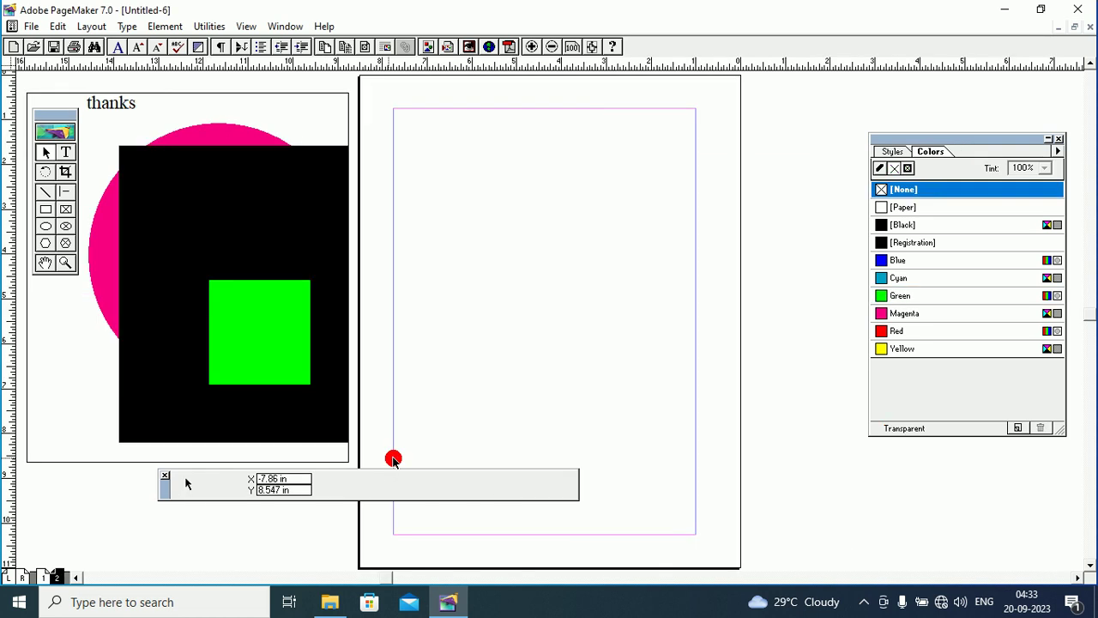
- Add two more pages to the publication from page 2
left_click(45, 262)
left_click_drag(399, 311, 552, 324)
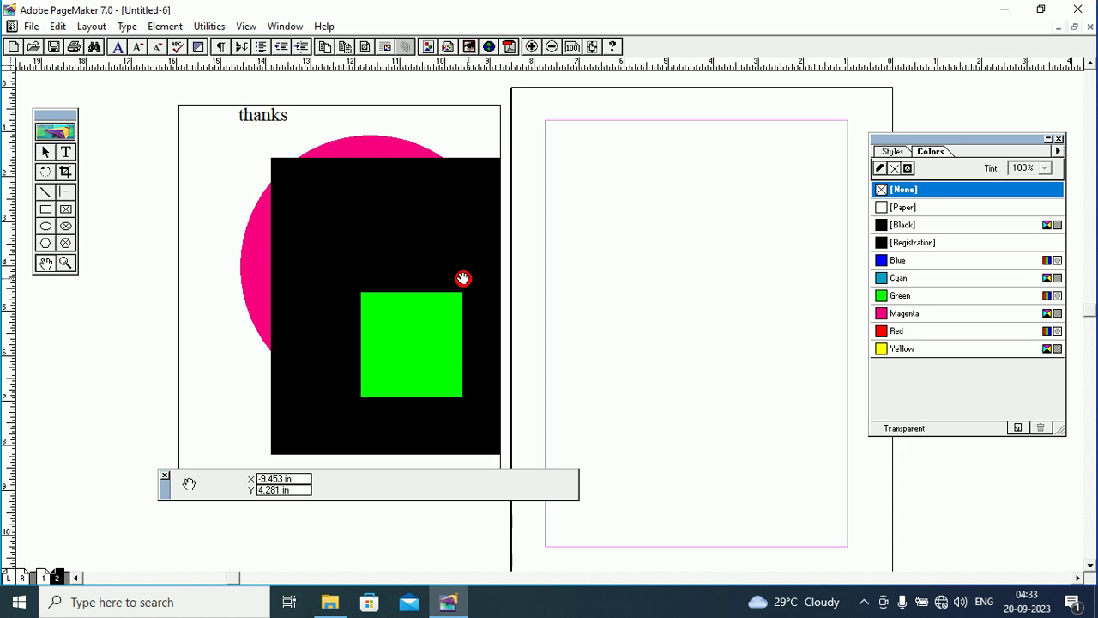
left_click_drag(652, 209, 526, 211)
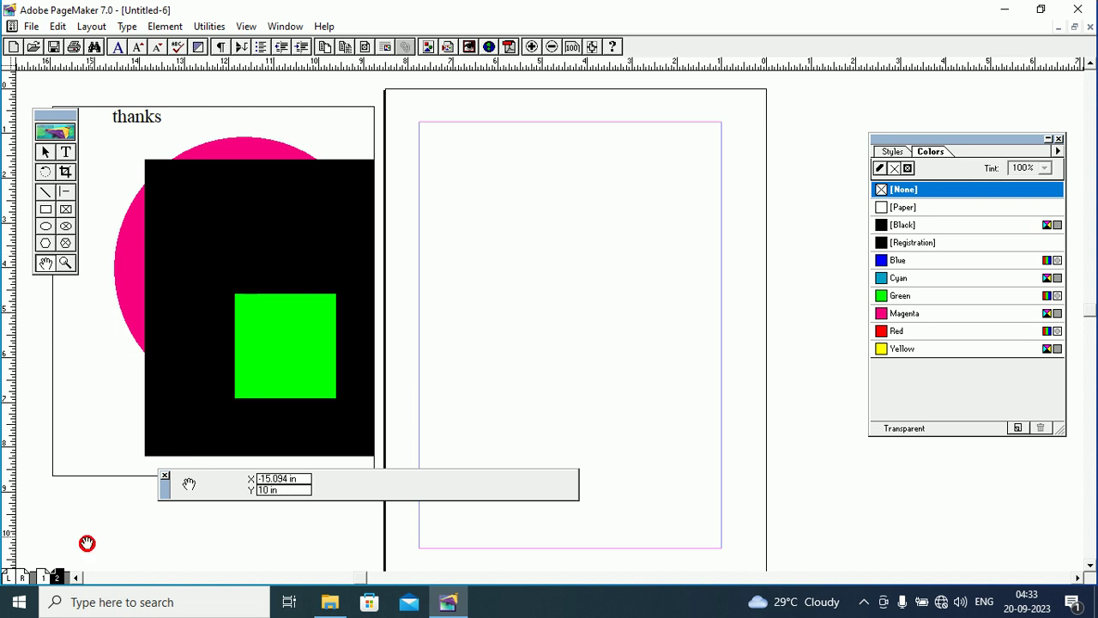
right_click(58, 576)
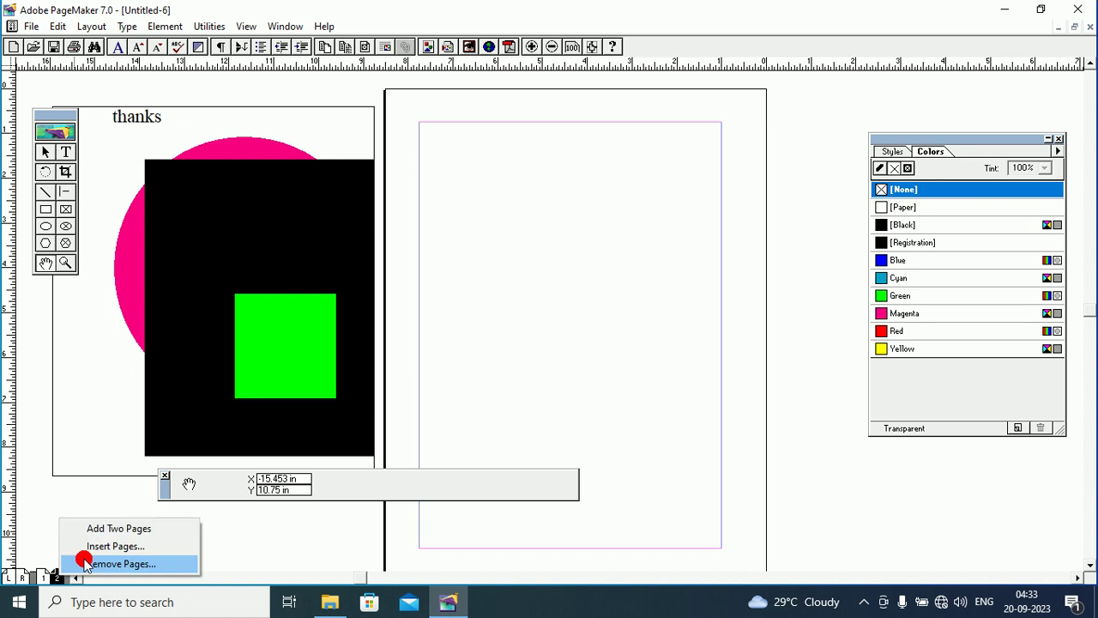
left_click(102, 530)
left_click_drag(270, 365, 343, 365)
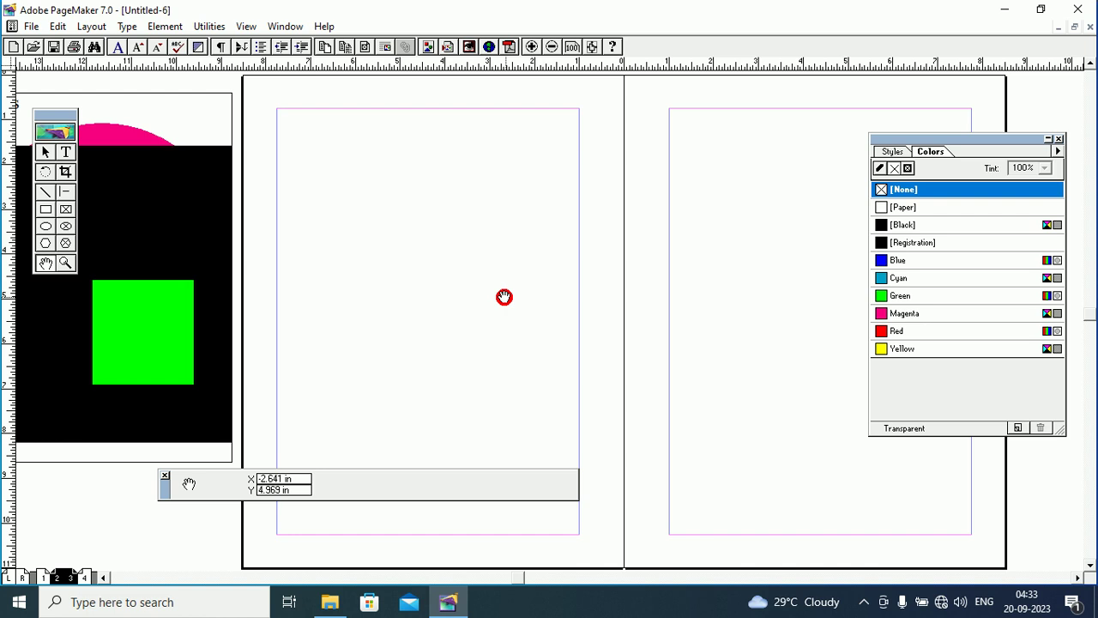
- Move the green square from the pasteboard onto page 2, inside its margins
left_click_drag(274, 248, 341, 259)
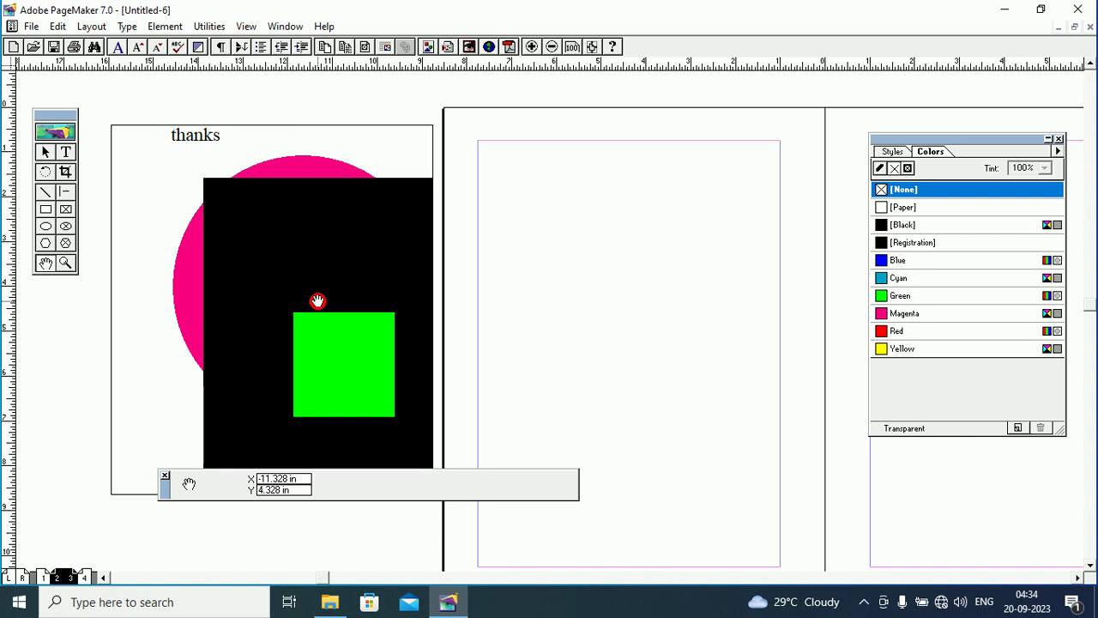
left_click_drag(537, 282, 505, 282)
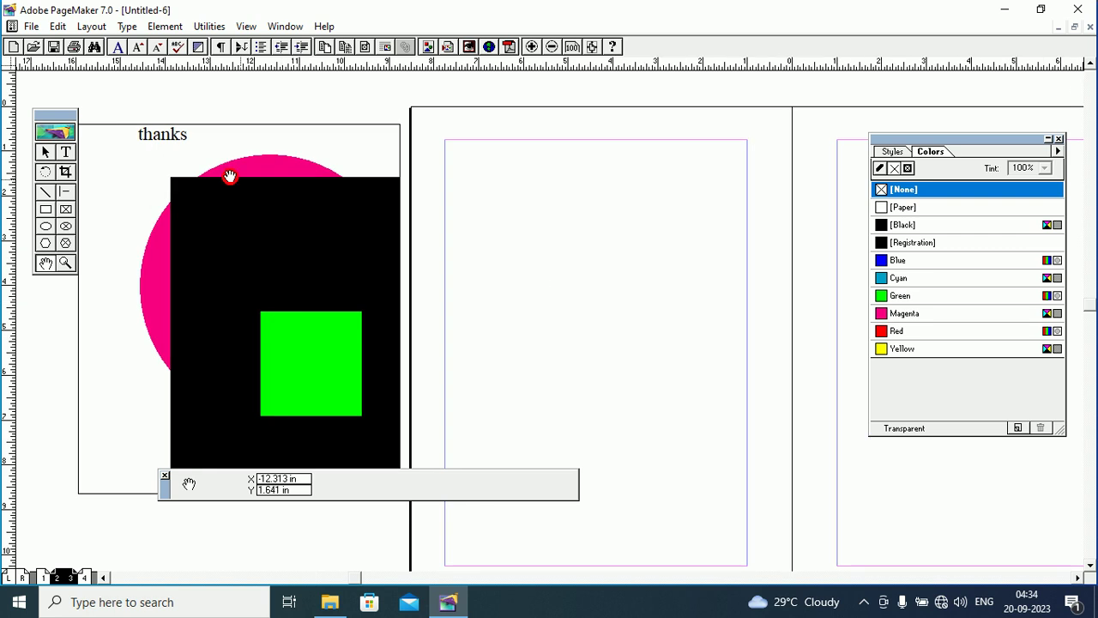
left_click(314, 318)
left_click(268, 174)
left_click(275, 232)
left_click(45, 150)
left_click(300, 337)
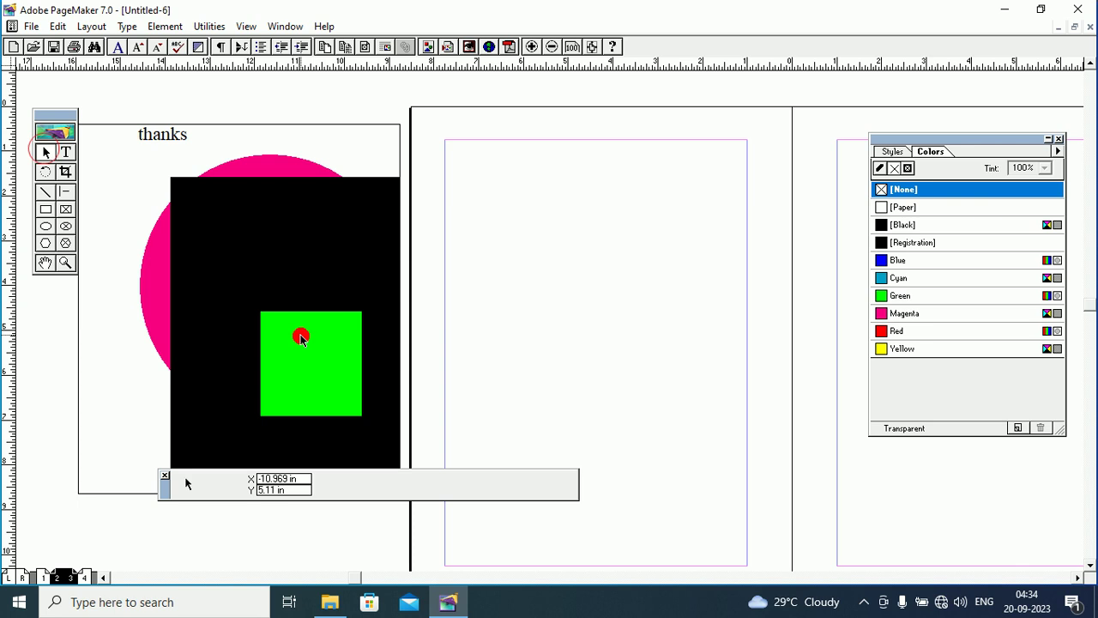
left_click(301, 341)
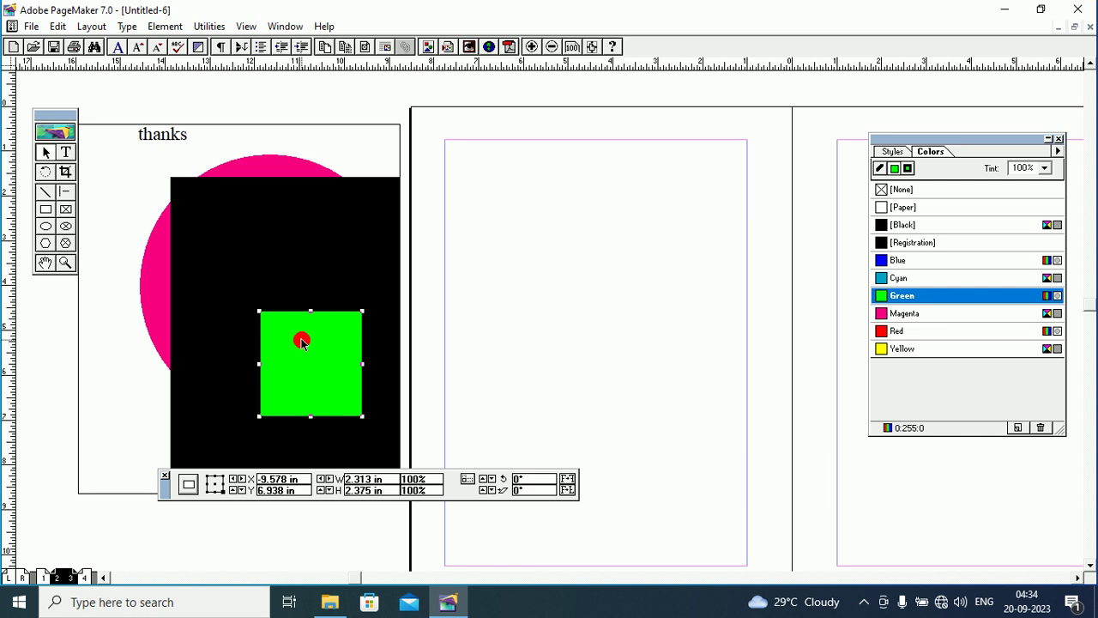
left_click(268, 122)
left_click_drag(286, 344, 514, 289)
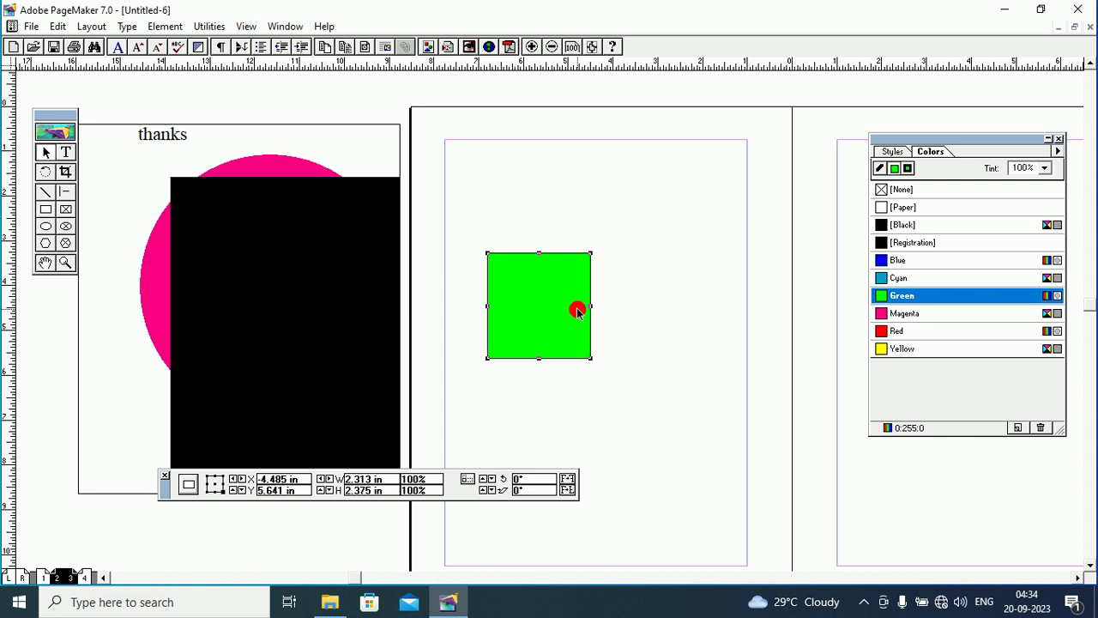
- Examine the pasteboard objects beside pages 2 and 3, and compare them with those beside page 1
right_click(645, 220)
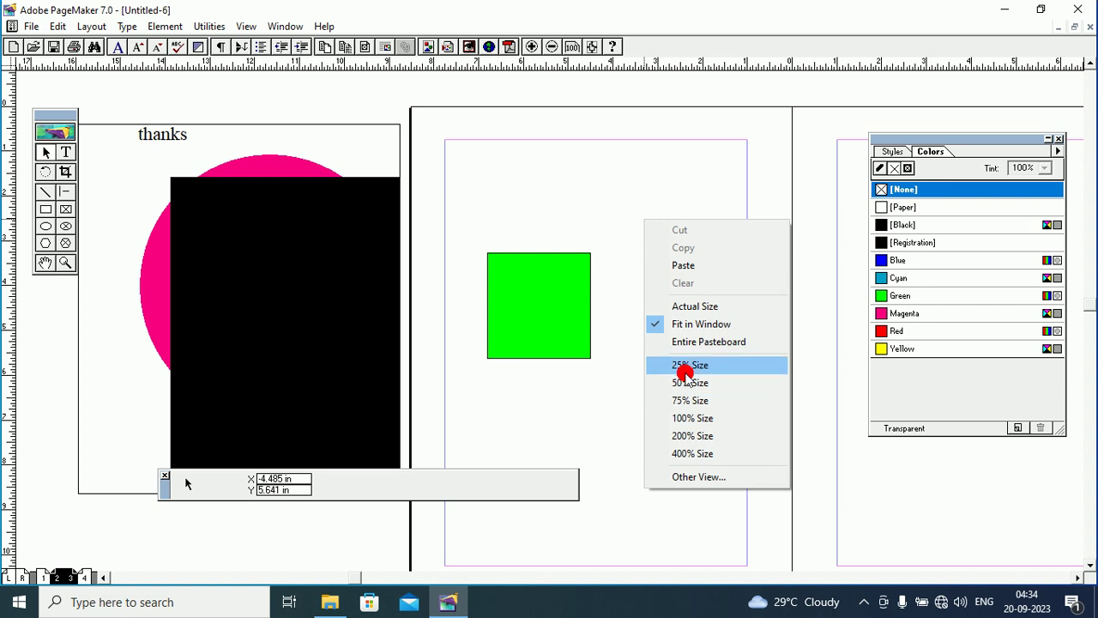
left_click(689, 367)
key("shift+F9")
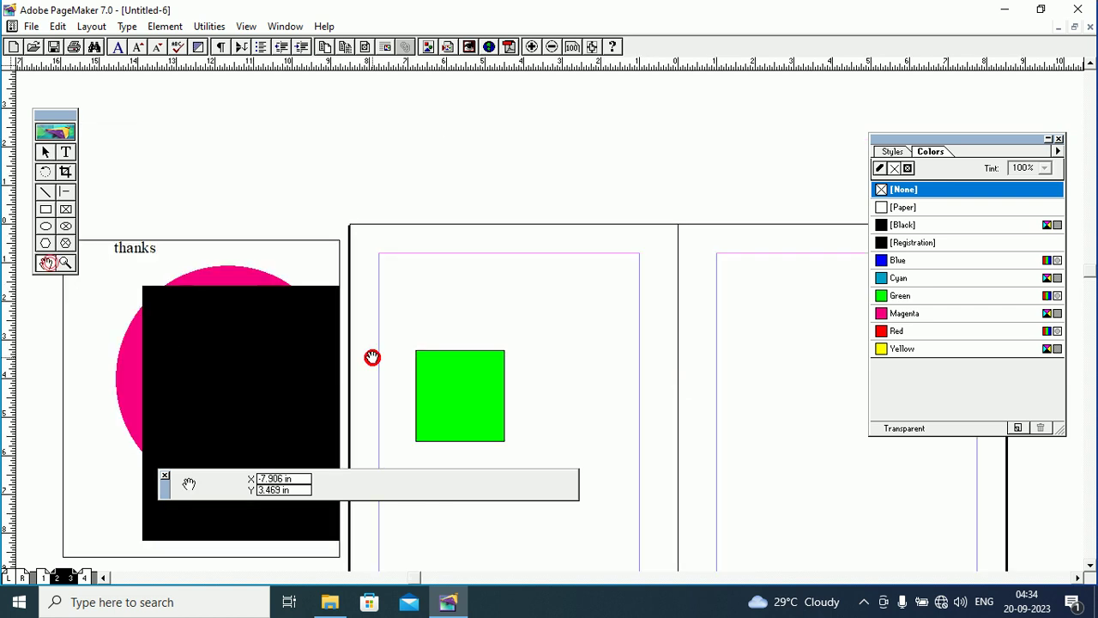
left_click_drag(371, 357, 435, 233)
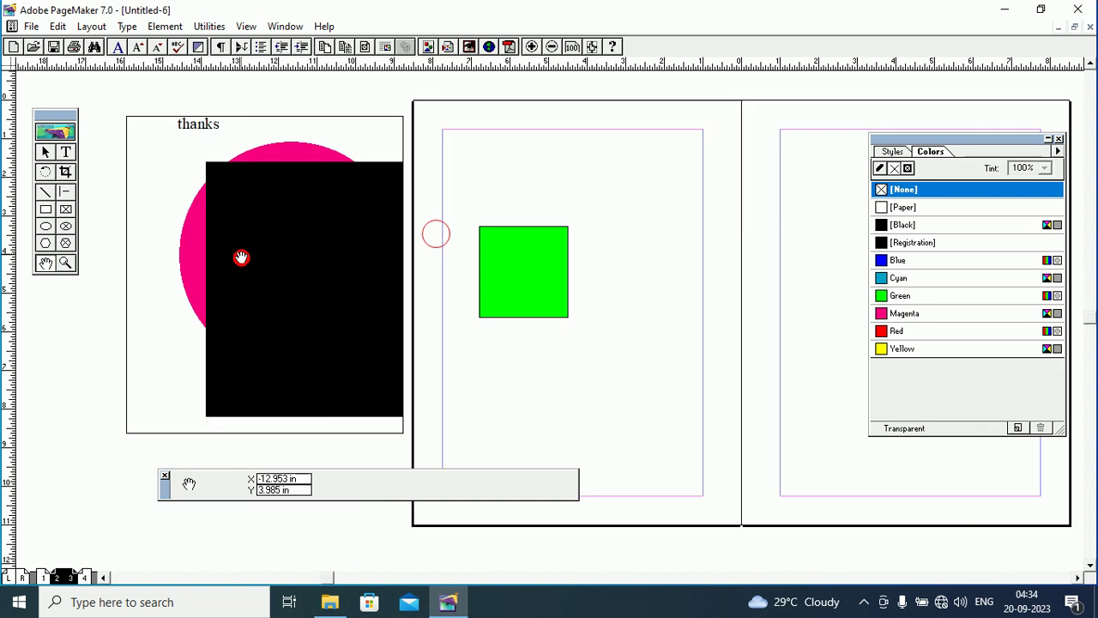
left_click_drag(571, 274, 540, 275)
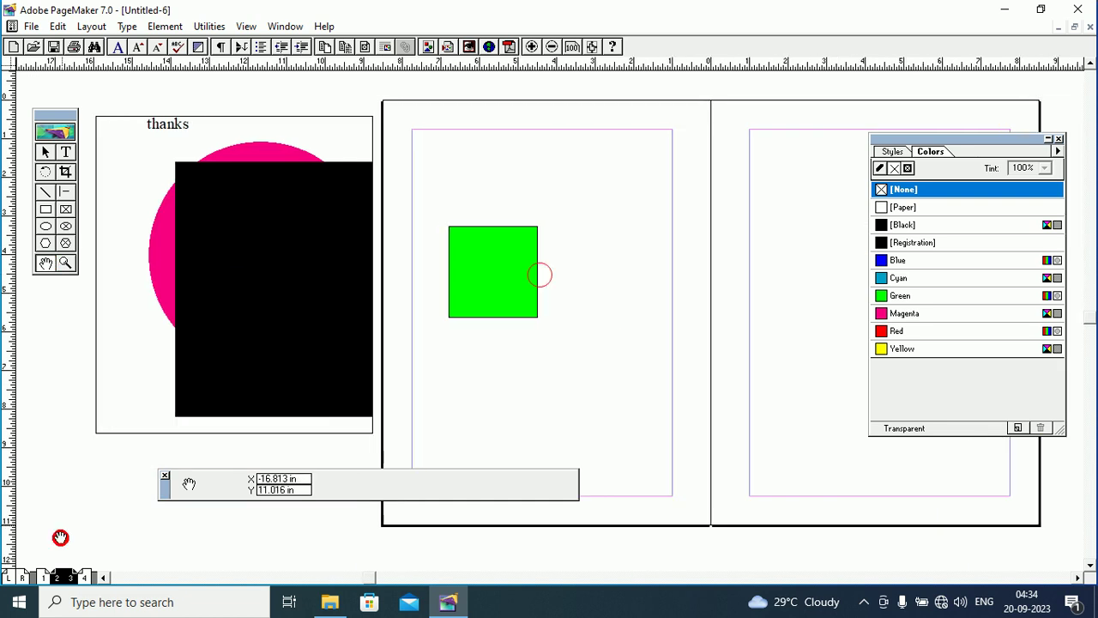
left_click(43, 576)
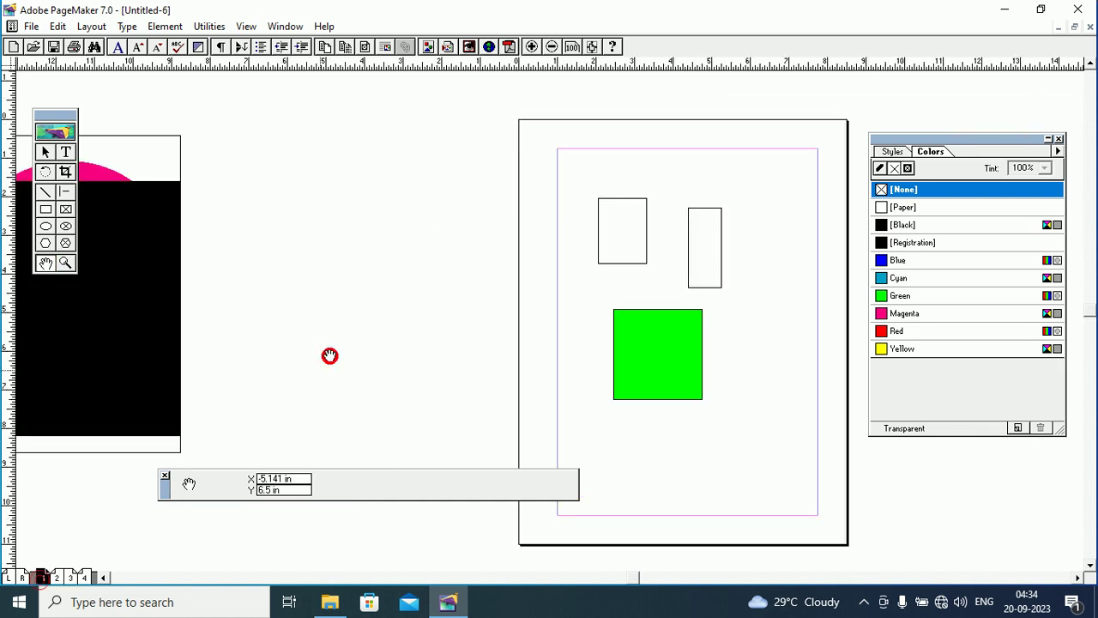
left_click_drag(503, 322, 531, 326)
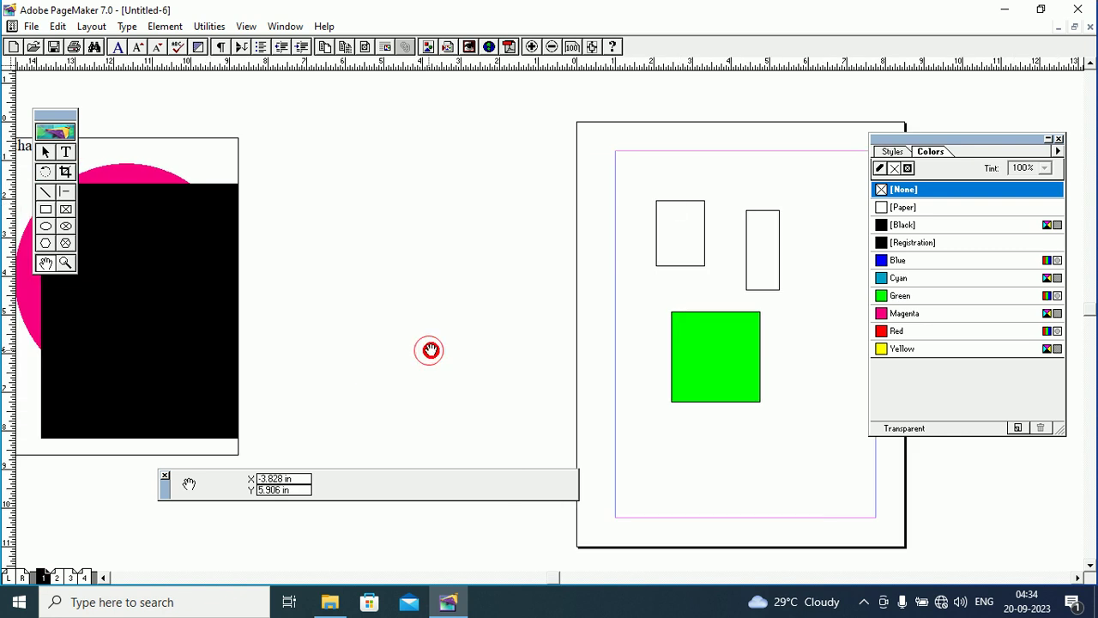
left_click_drag(431, 349, 269, 277)
- Examine the shared pasteboard from page 4, first in Entire Pasteboard view and again in Fit in Window view
left_click(53, 579)
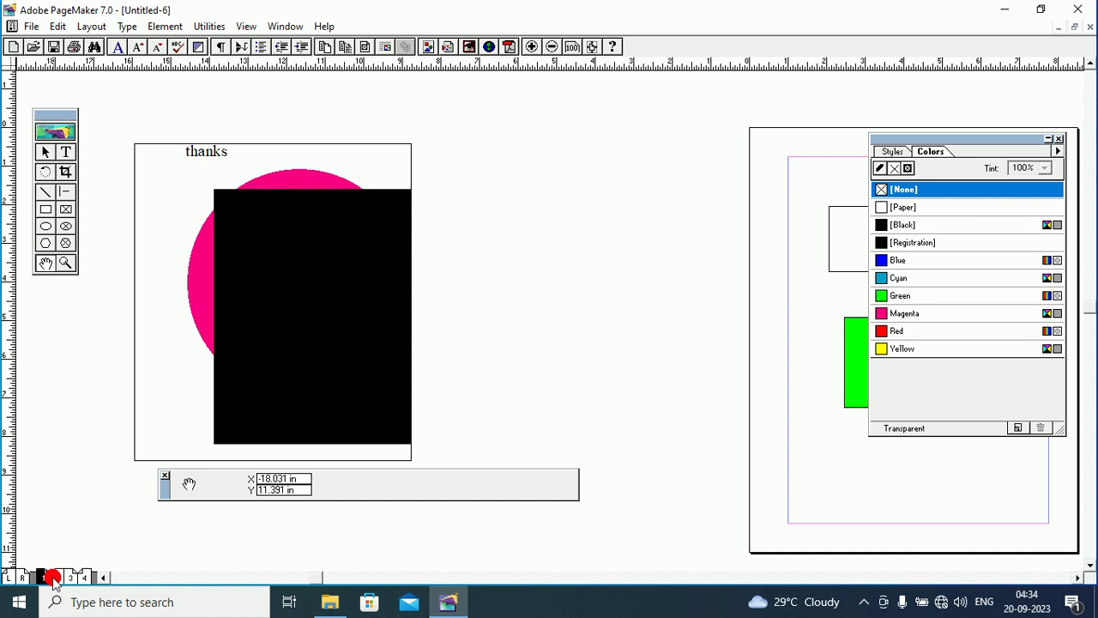
left_click(77, 579)
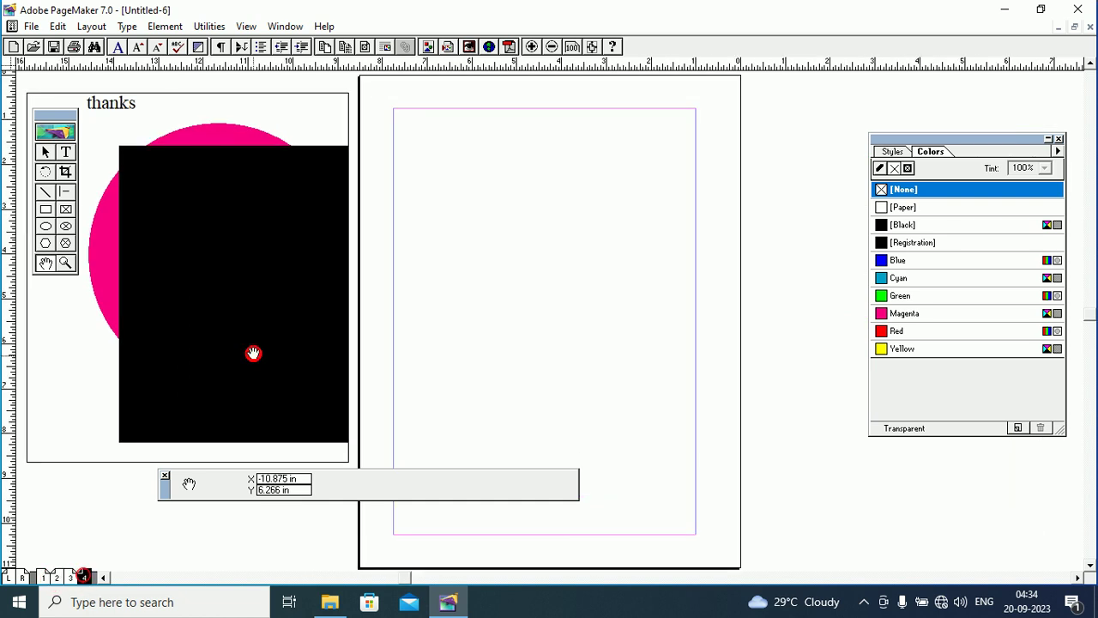
left_click_drag(186, 191, 315, 238)
left_click_drag(618, 254, 586, 233)
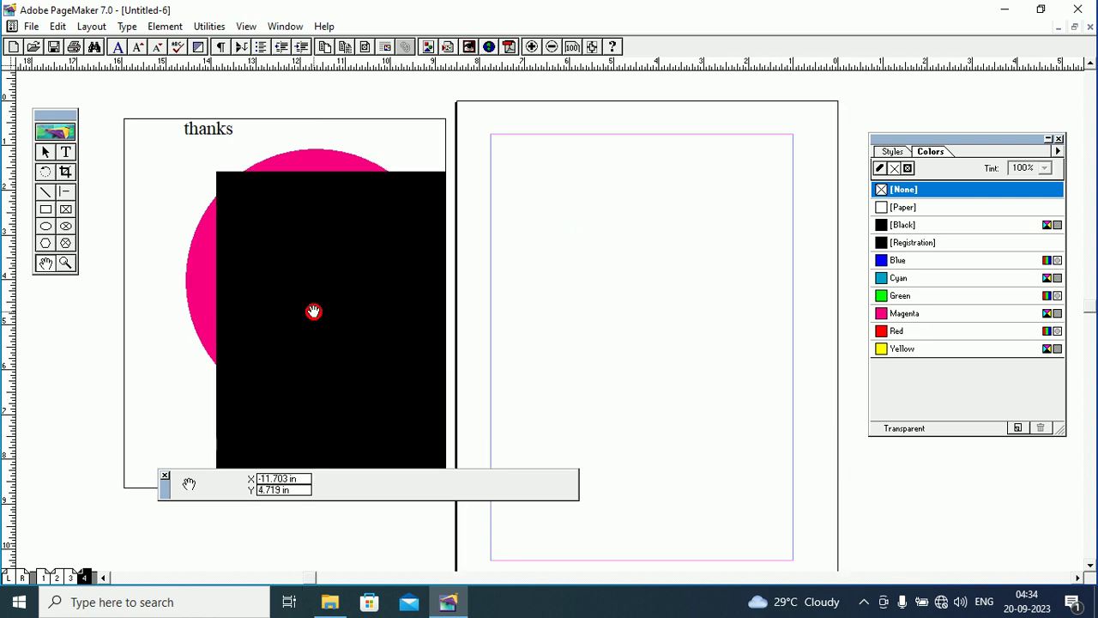
right_click(585, 293)
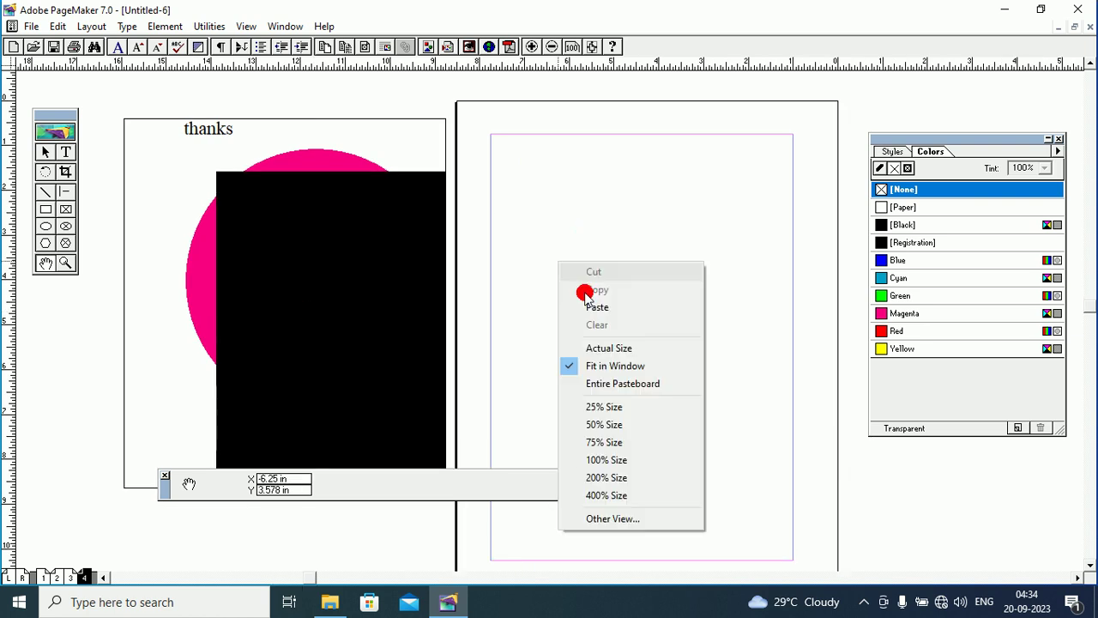
left_click(621, 383)
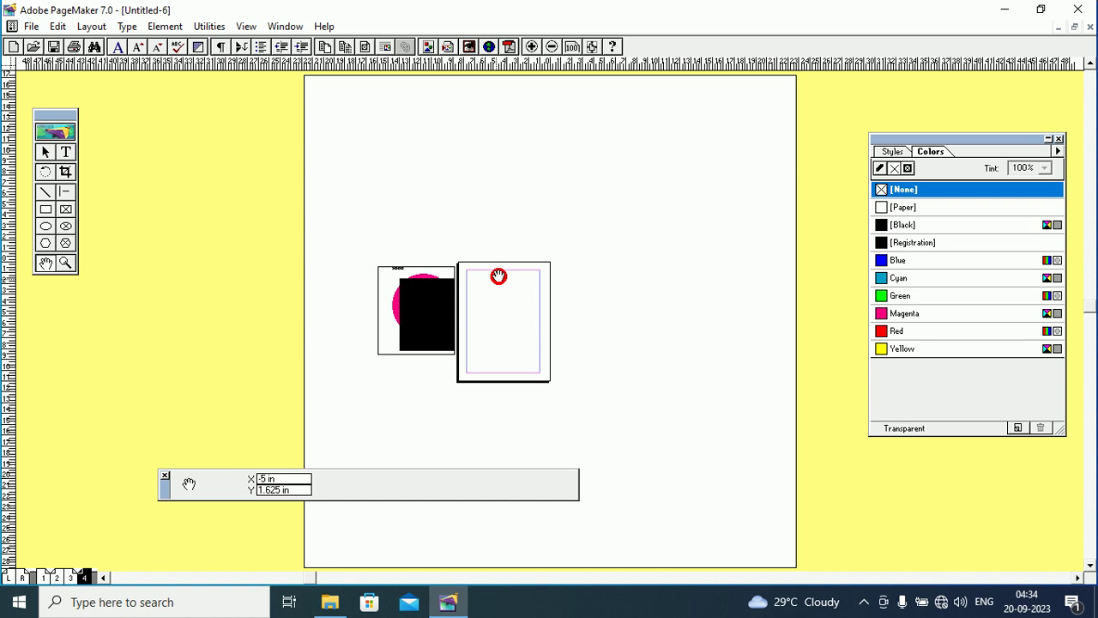
right_click(515, 218)
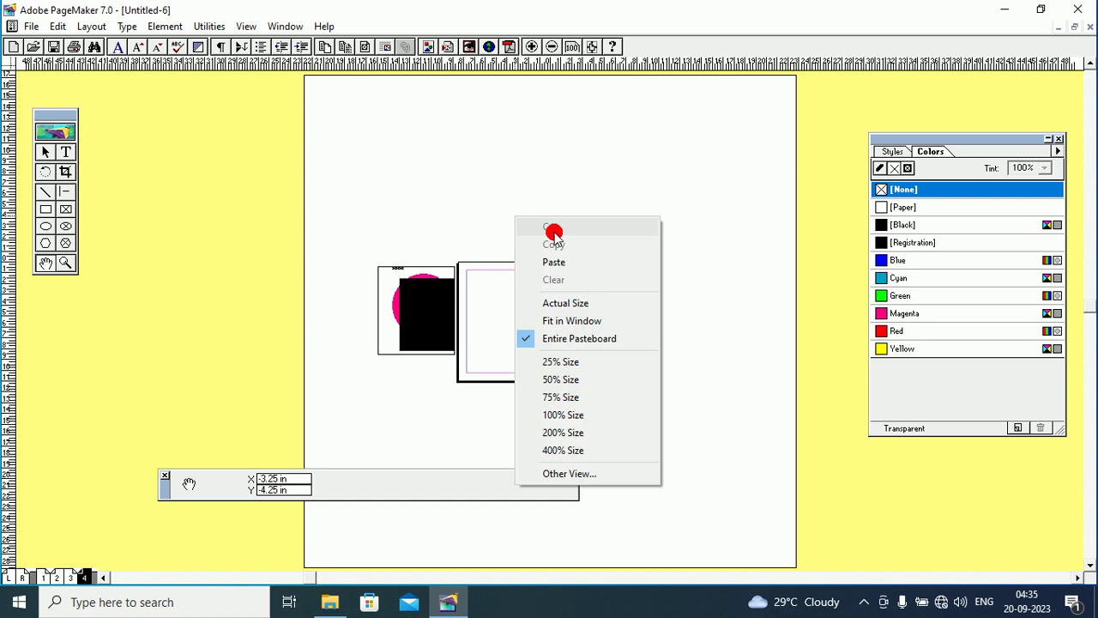
left_click(571, 320)
left_click_drag(421, 292, 468, 251)
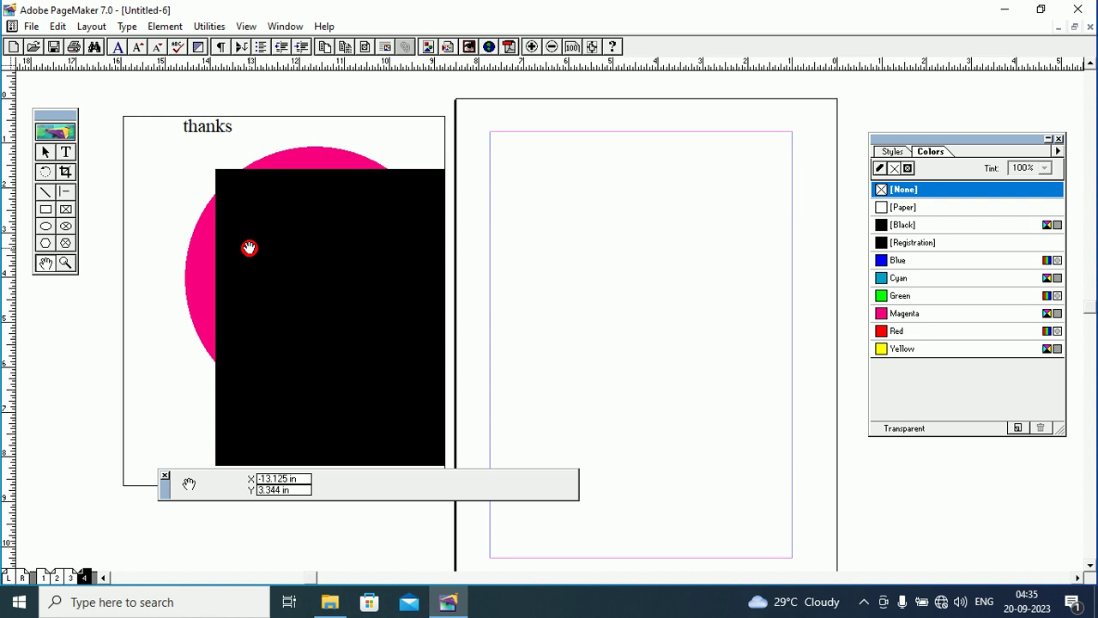
- Delete the "thanks" text, the magenta circle, the black rectangle and the outlined rectangle from the pasteboard together
left_click(294, 239)
left_click(46, 151)
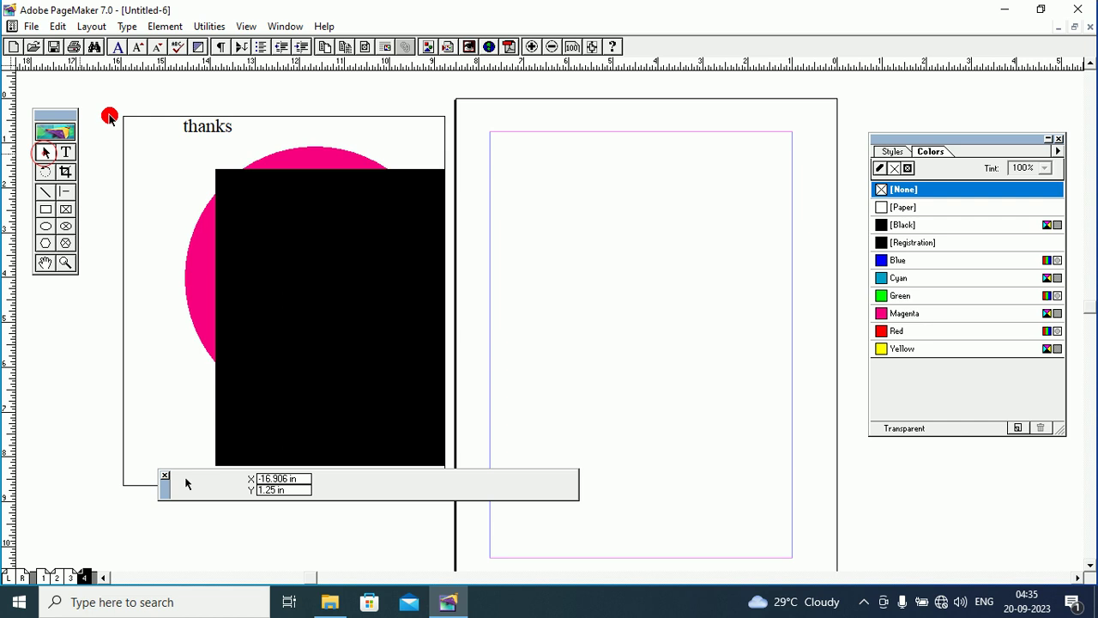
left_click_drag(102, 102, 580, 508)
right_click(311, 256)
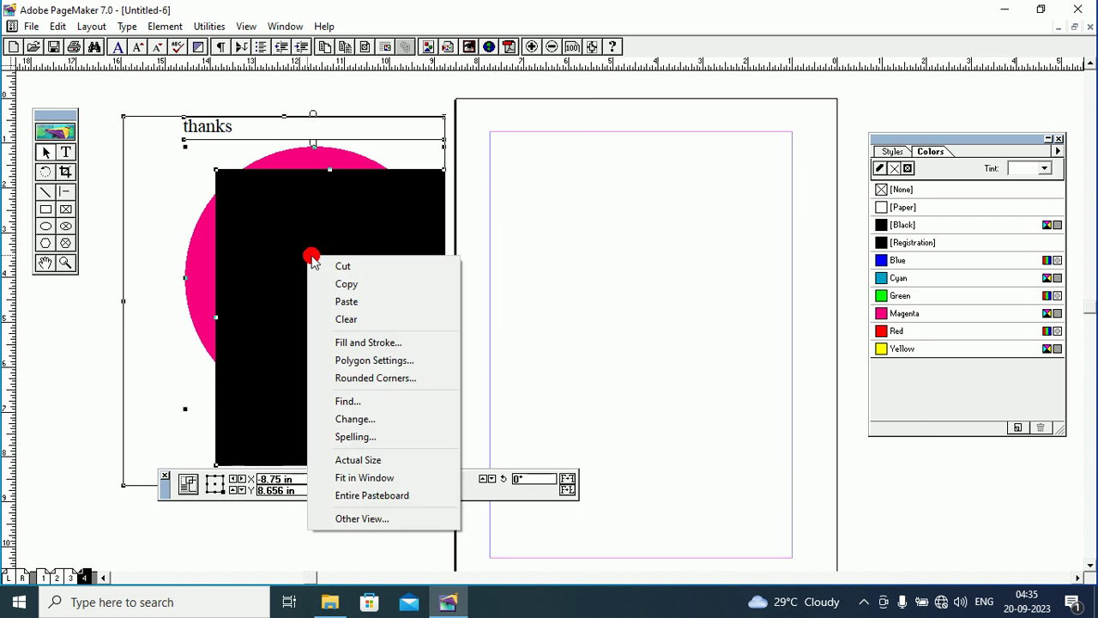
left_click(252, 270)
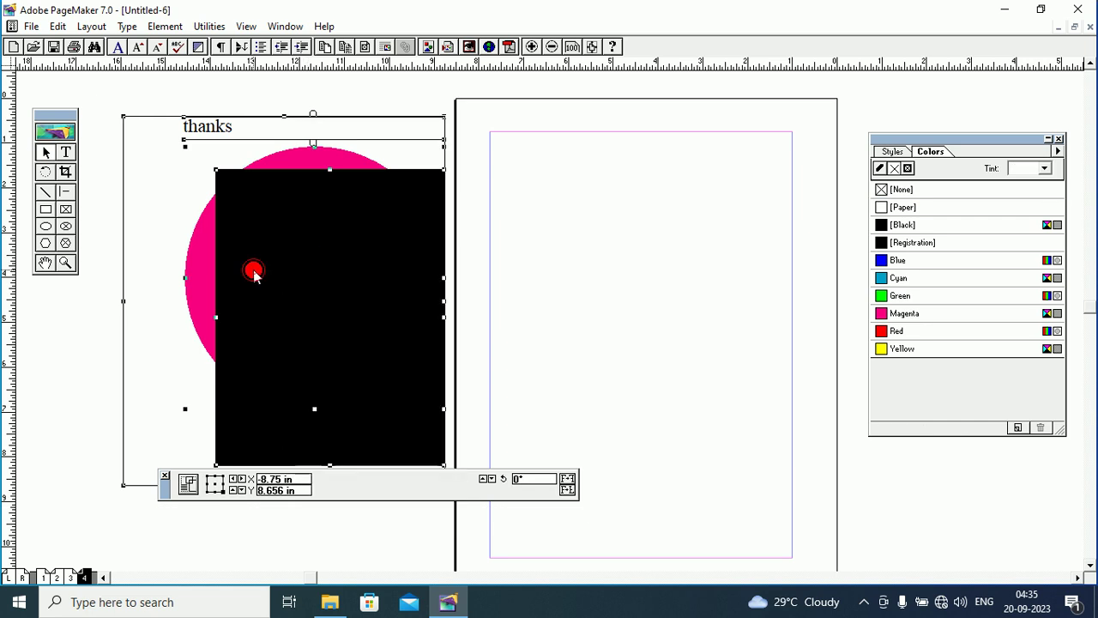
key("Delete")
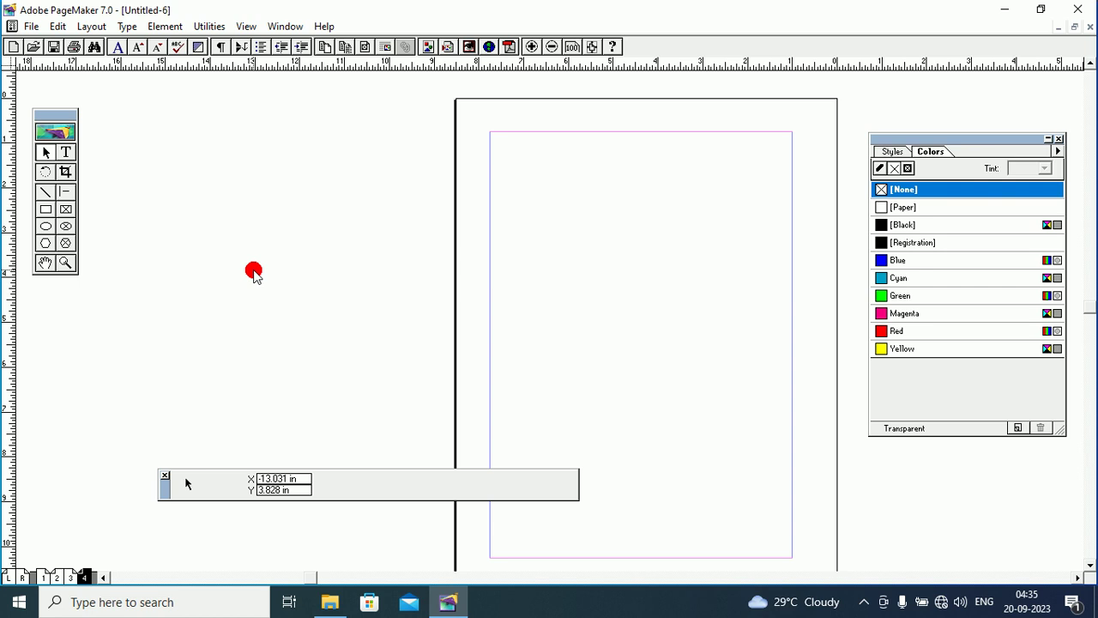
- Move the floating toolbox across page 4 to its far side and back to the pasteboard area left of the page
left_click(42, 264)
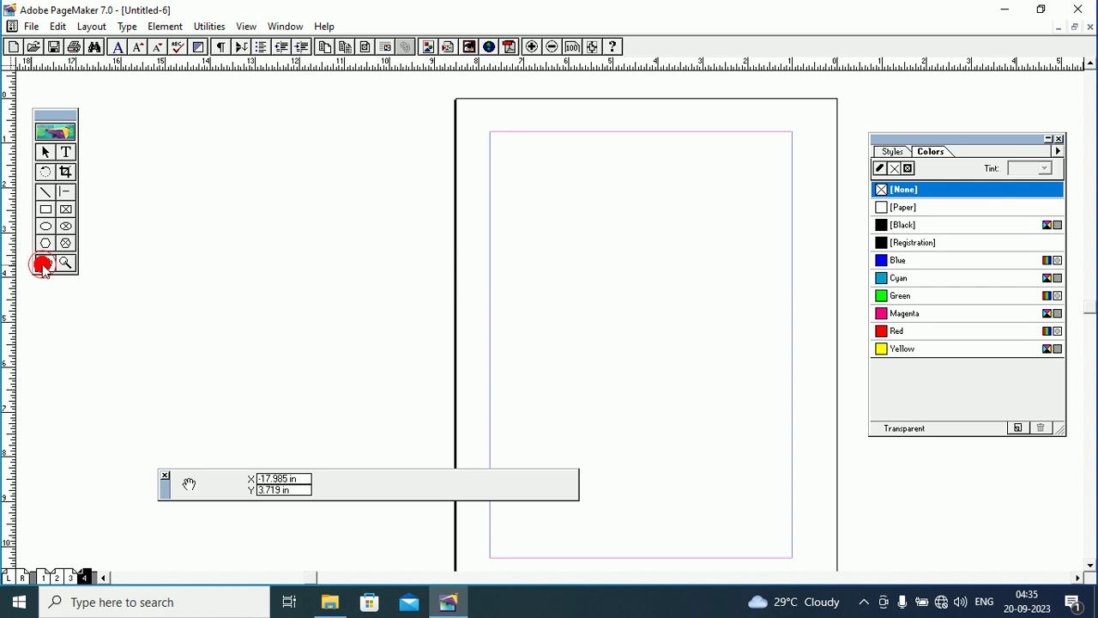
left_click_drag(443, 300, 356, 264)
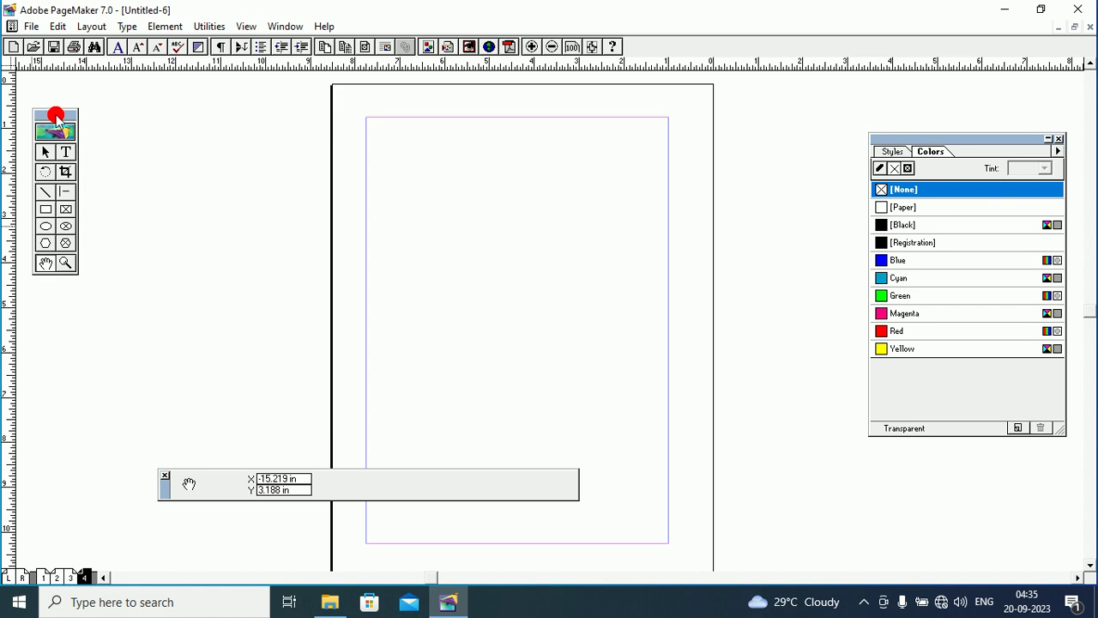
left_click_drag(56, 118, 164, 125)
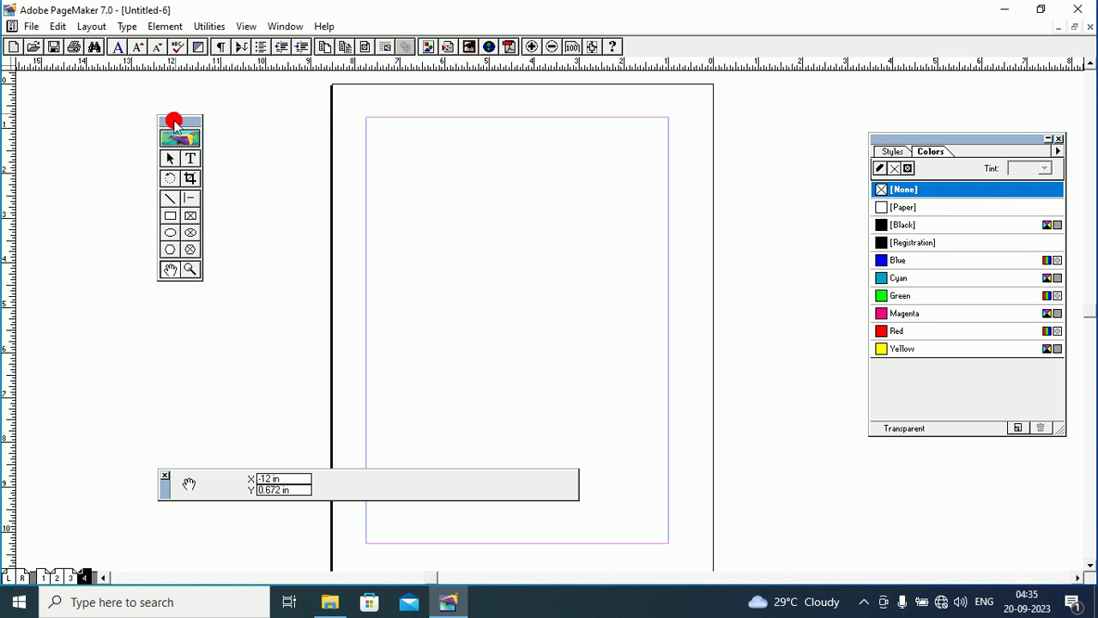
left_click_drag(174, 122, 719, 153)
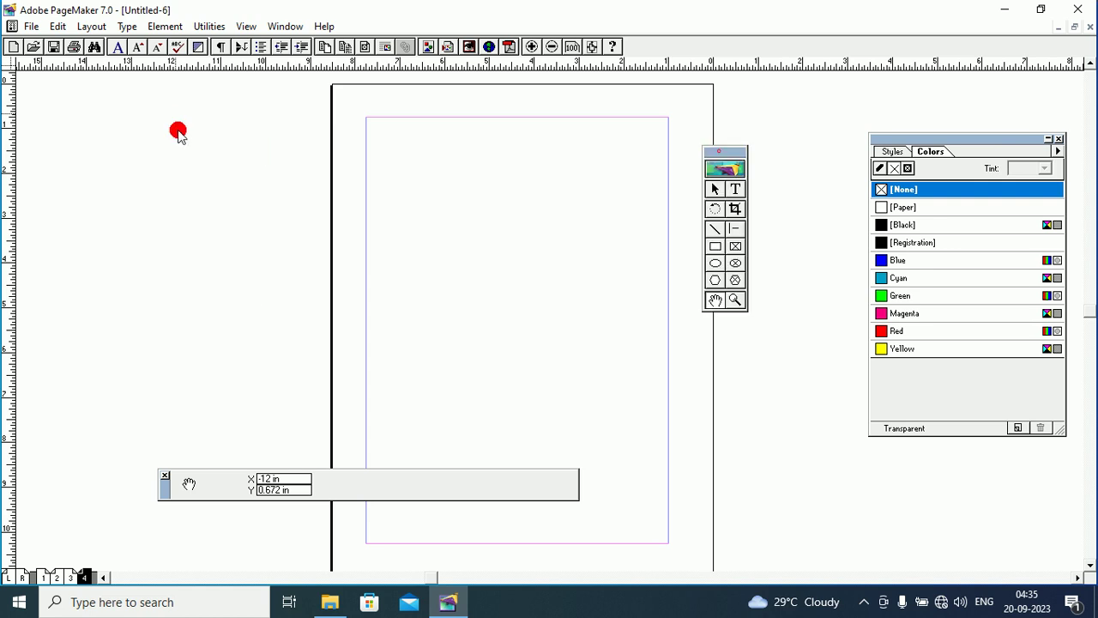
left_click_drag(177, 133, 69, 135)
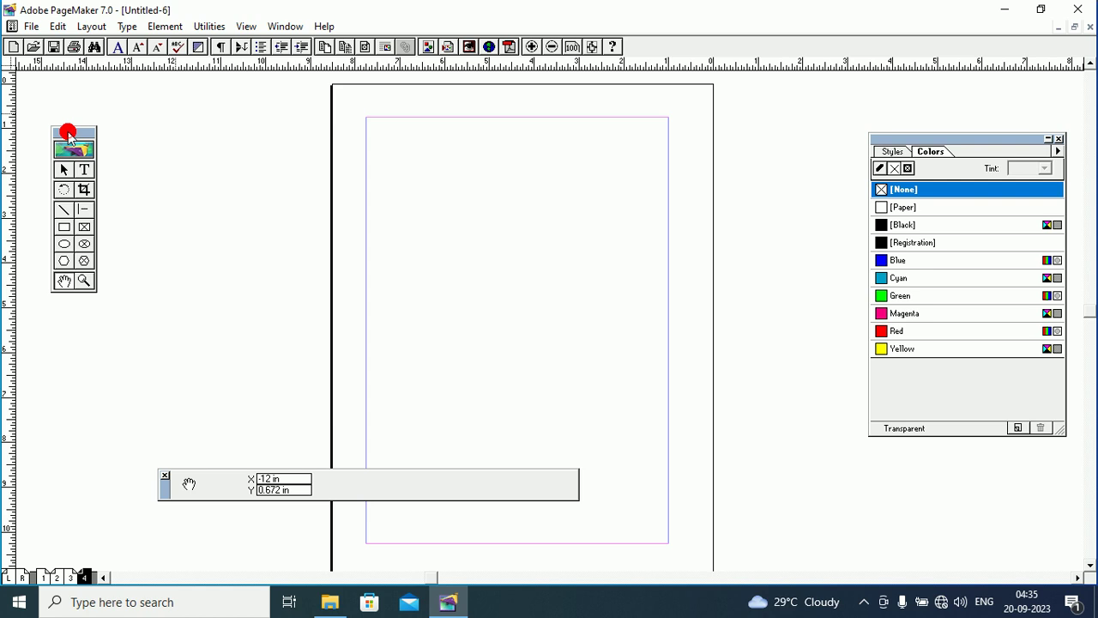
left_click_drag(294, 118, 293, 118)
left_click_drag(293, 118, 725, 137)
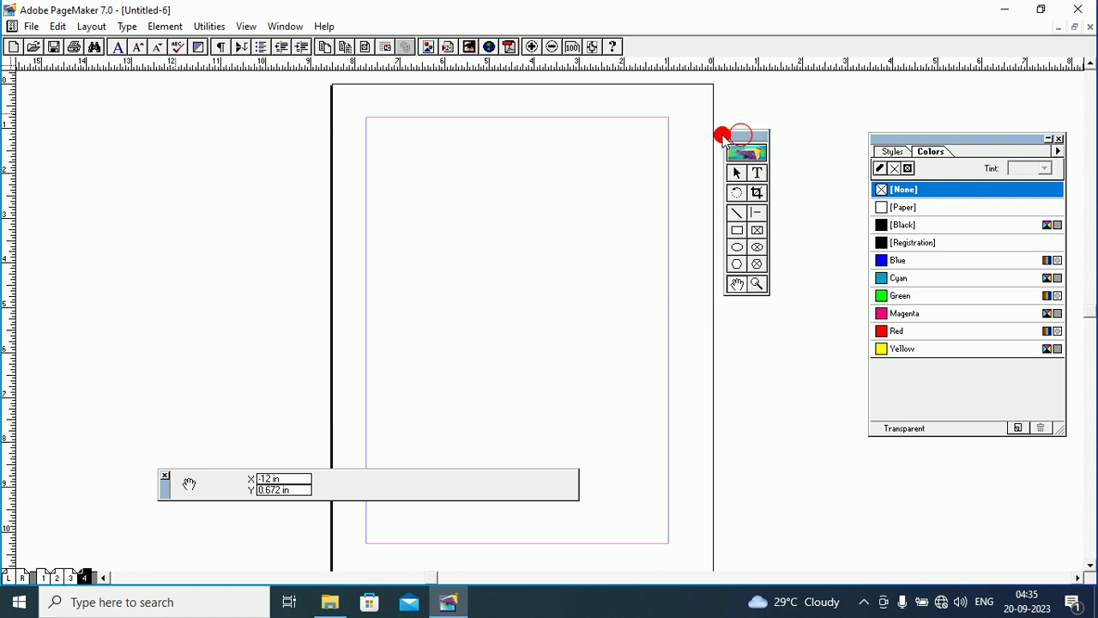
left_click_drag(77, 129, 72, 123)
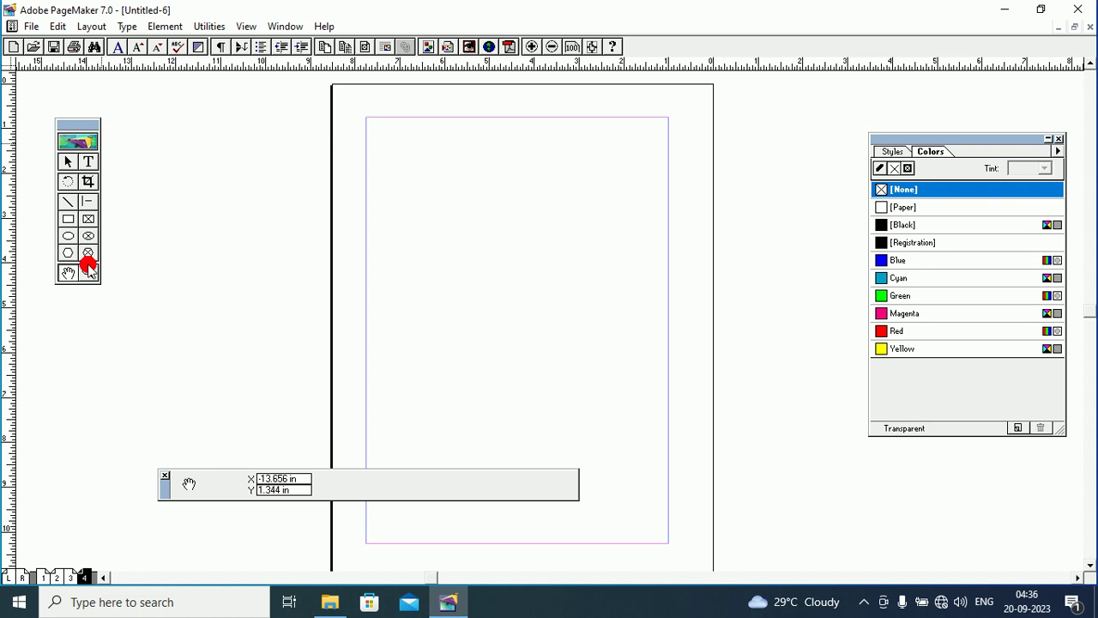
- Hide the toolbox and show it again
left_click(284, 26)
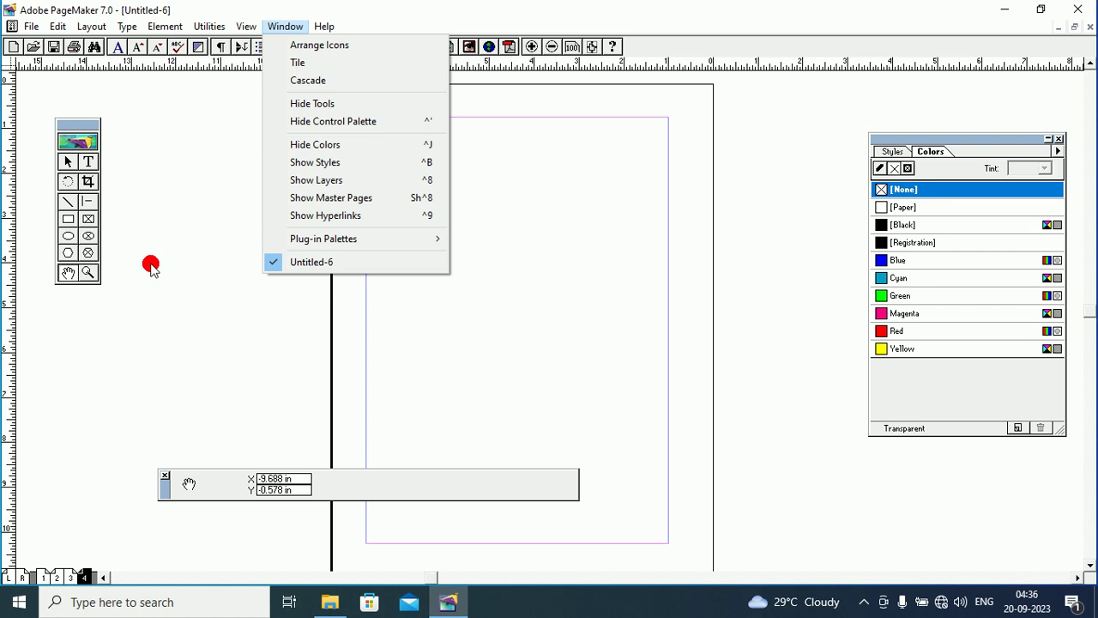
left_click(308, 105)
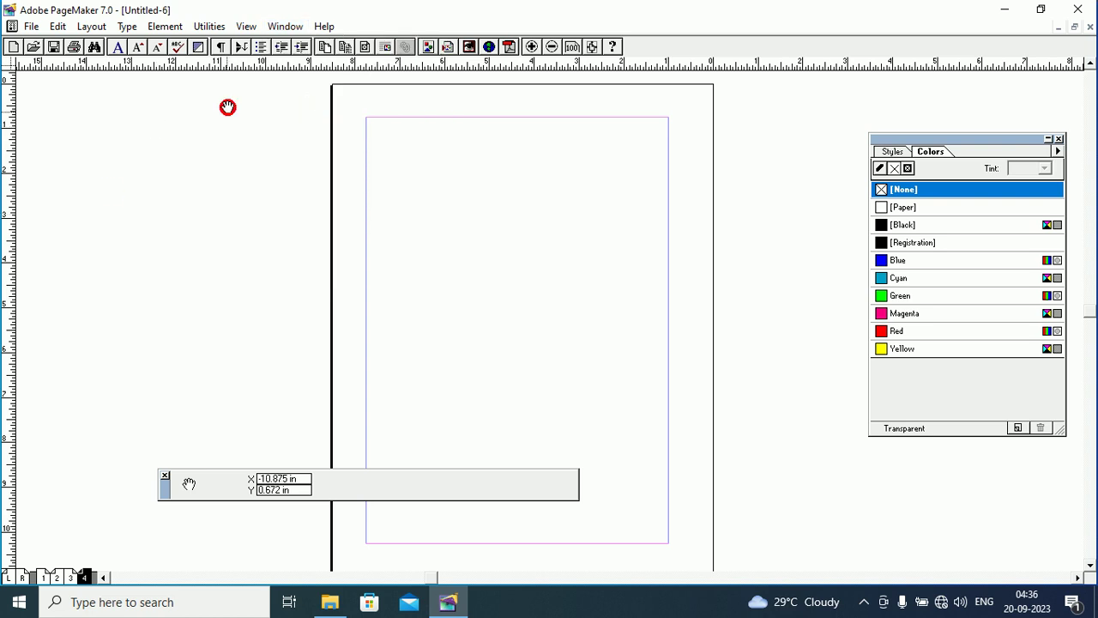
left_click(284, 27)
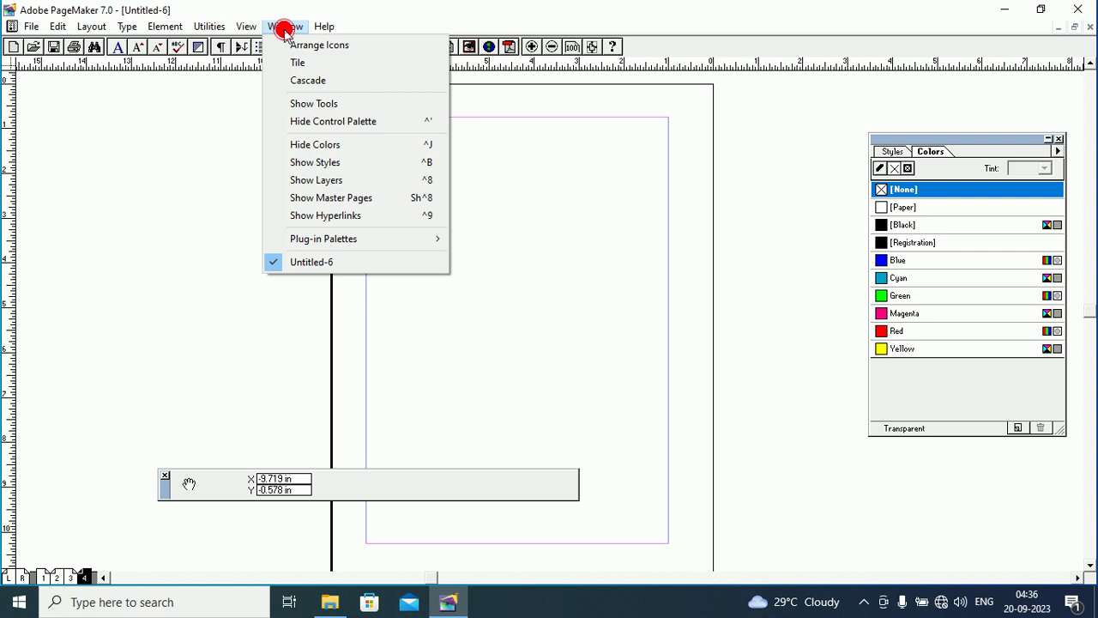
left_click(295, 104)
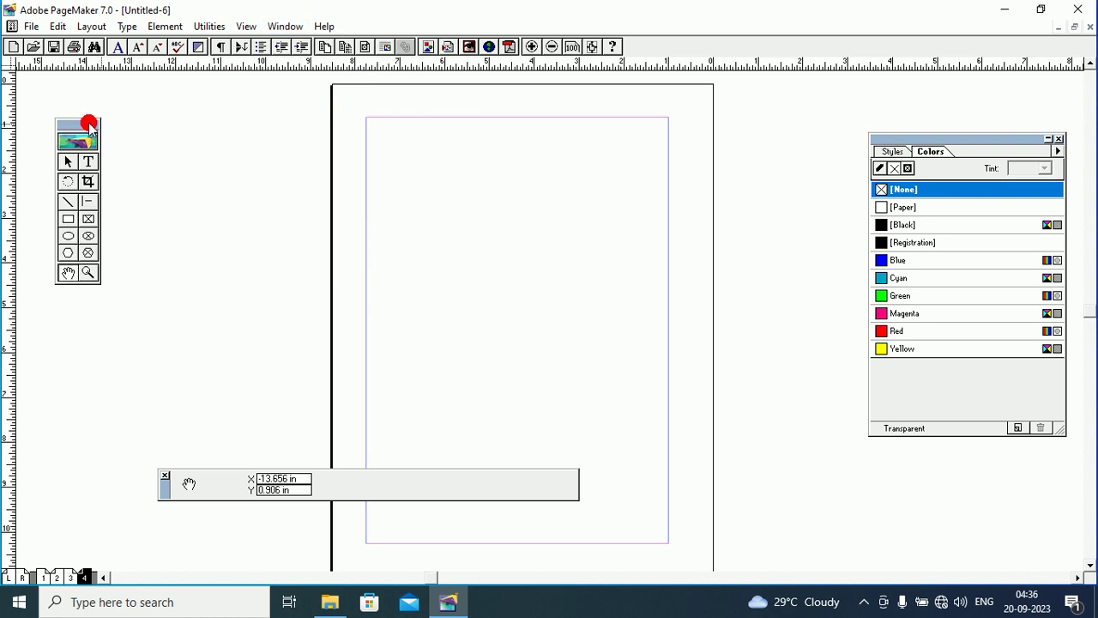
left_click(102, 211)
left_click(74, 163)
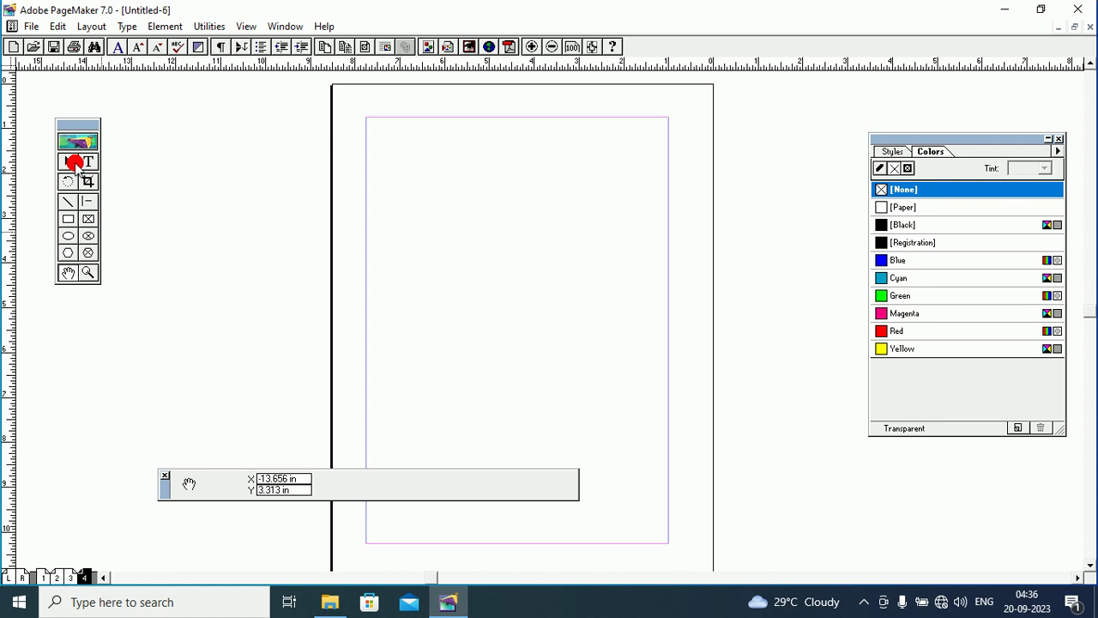
left_click(81, 273)
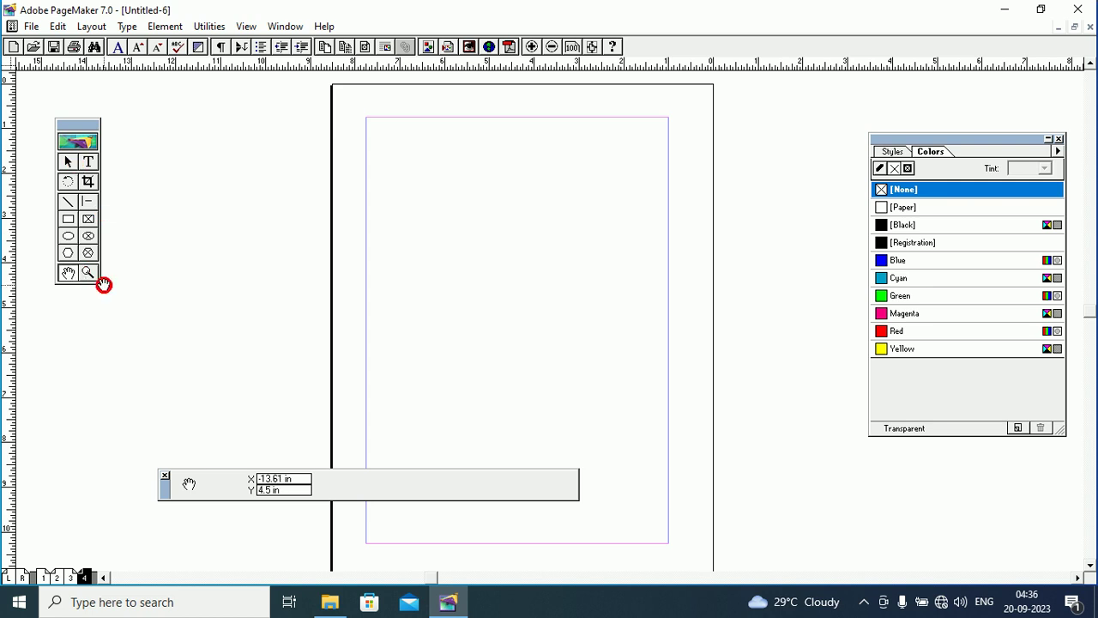
- Move the floating toolbox slightly upward and farther from page 4 on the pasteboard
left_click(74, 123)
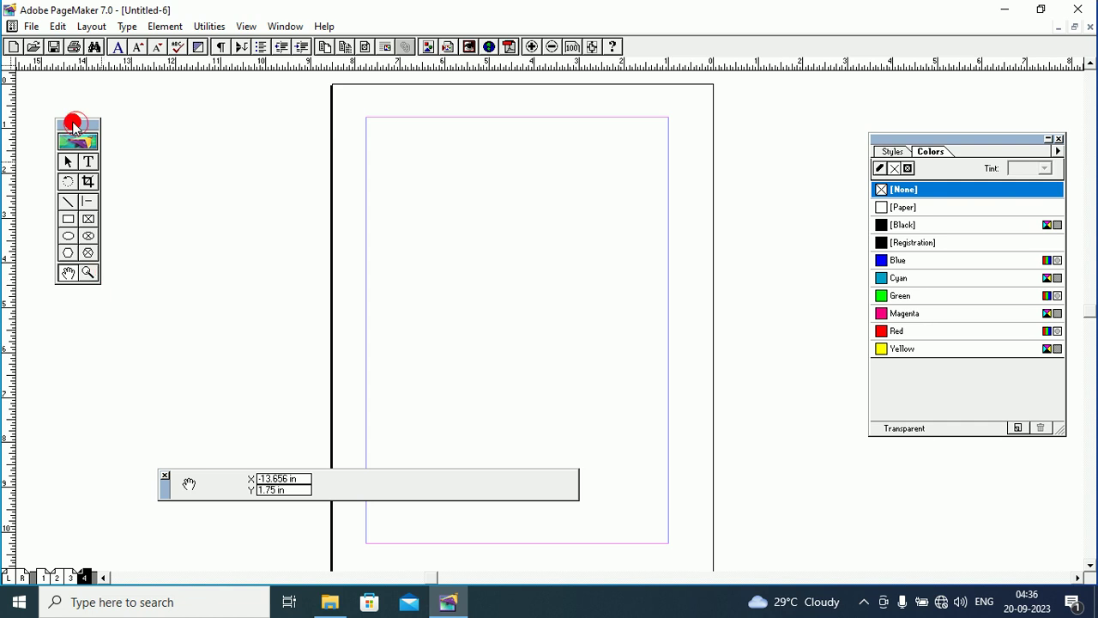
mouse_move(73, 124)
left_mouse_down()
mouse_move(60, 110)
mouse_move(64, 123)
left_mouse_up()
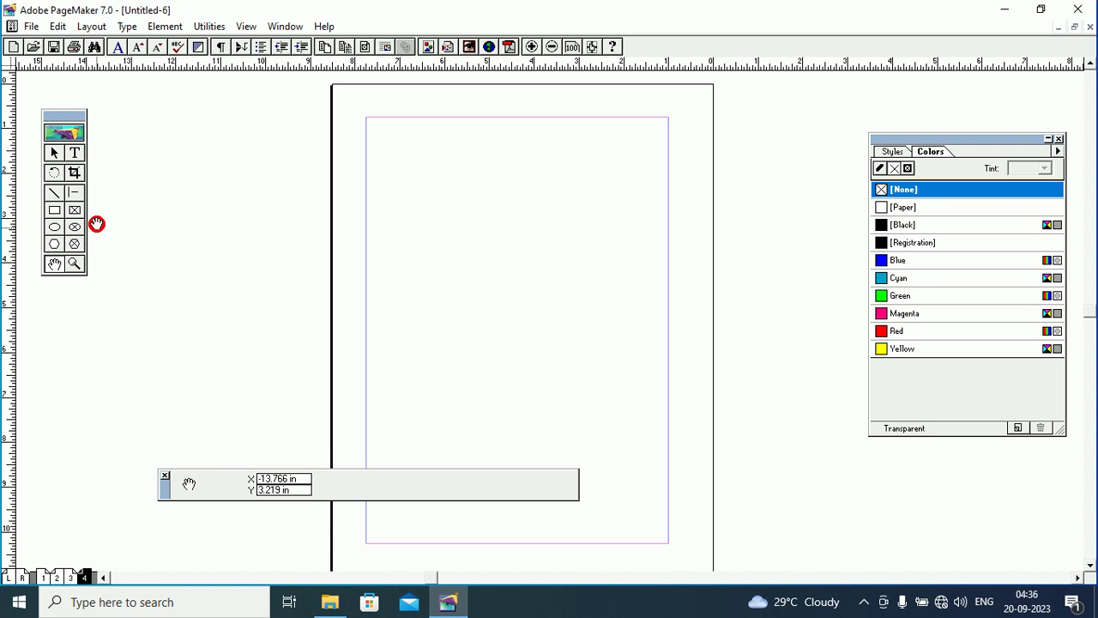
left_click(60, 123)
left_click(66, 211)
left_click_drag(60, 123, 67, 115)
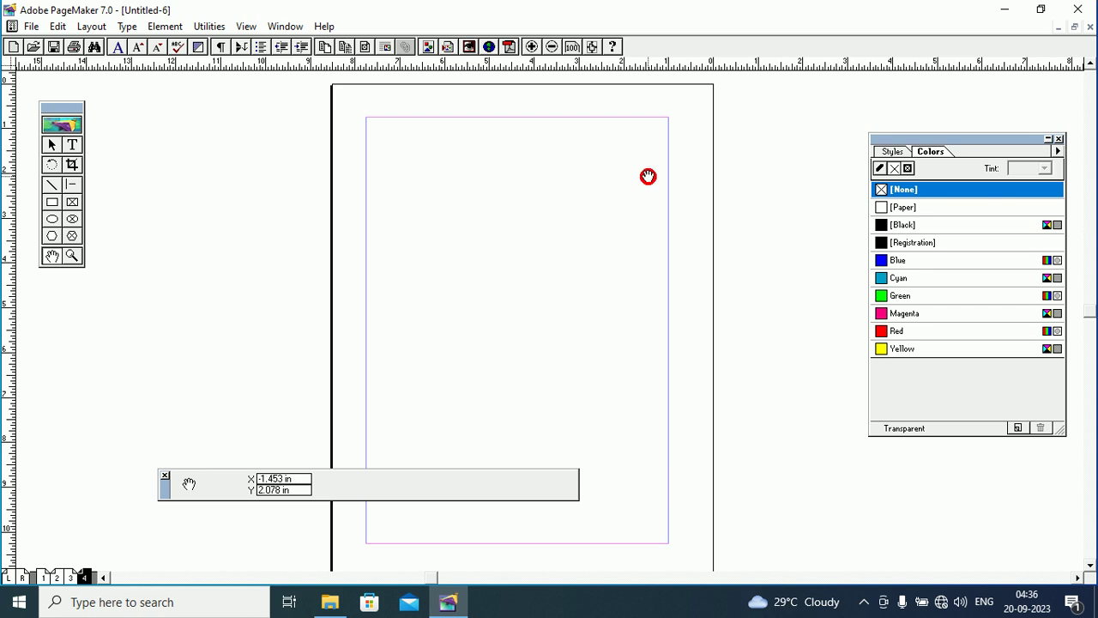
- Move the floating Styles/Colors palette across the pasteboard, closer to page 4
left_click_drag(906, 139, 842, 127)
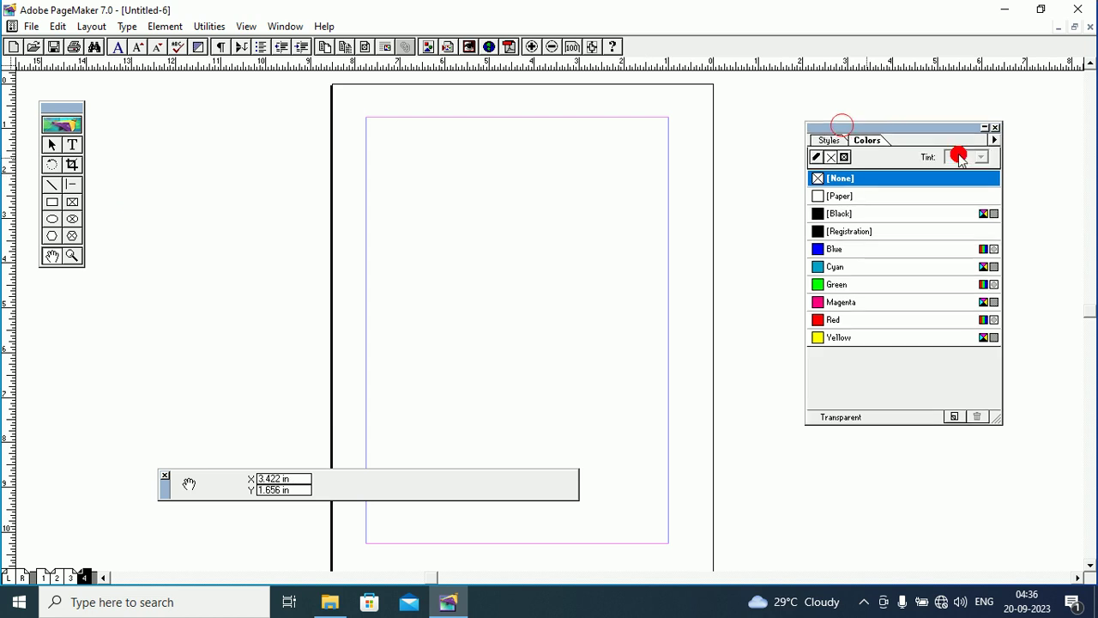
left_click(818, 166)
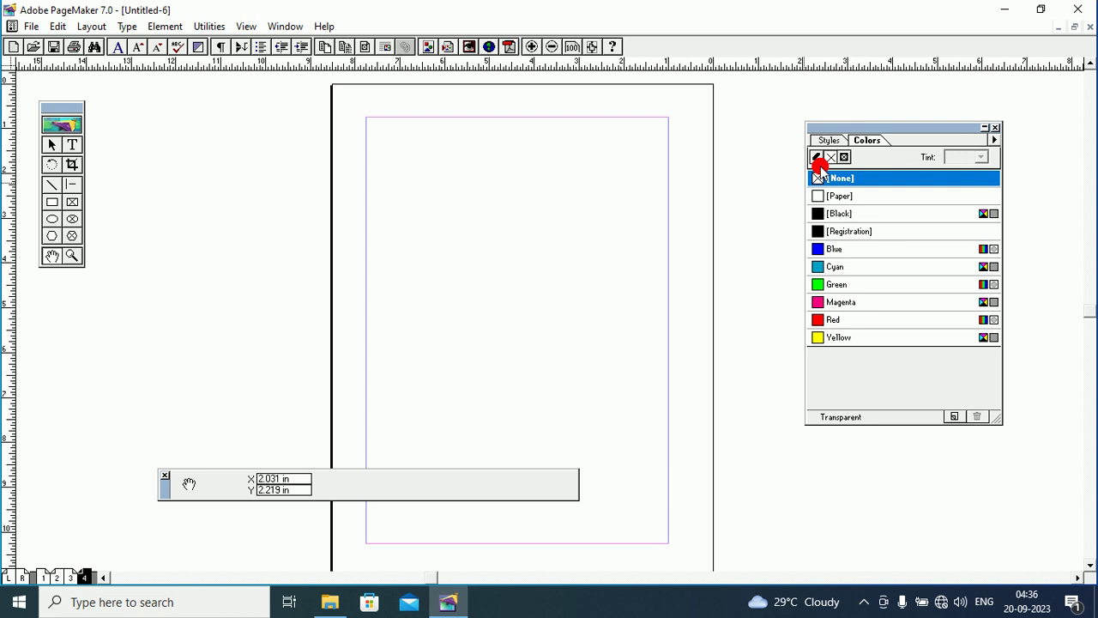
left_click(865, 221)
left_click(60, 250)
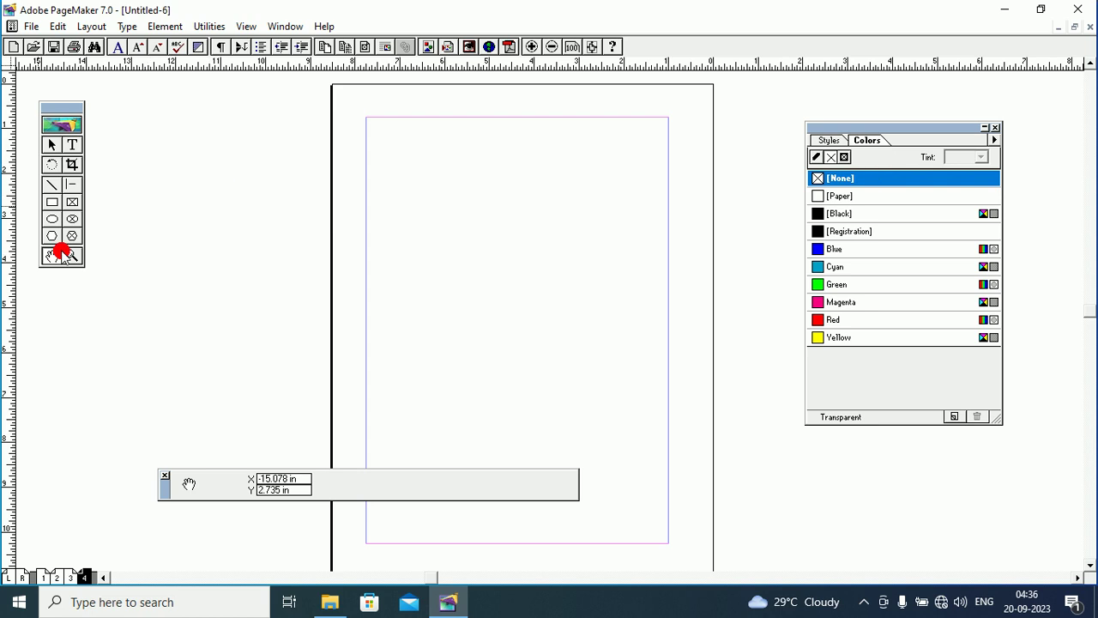
left_click(66, 220)
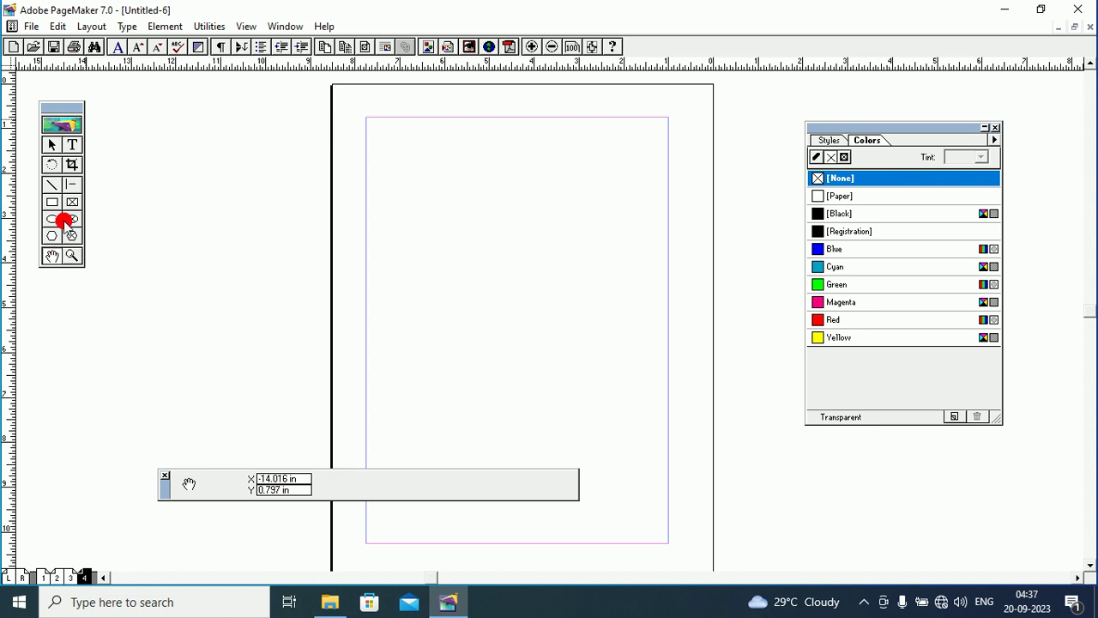
left_click(55, 188)
left_click(859, 122)
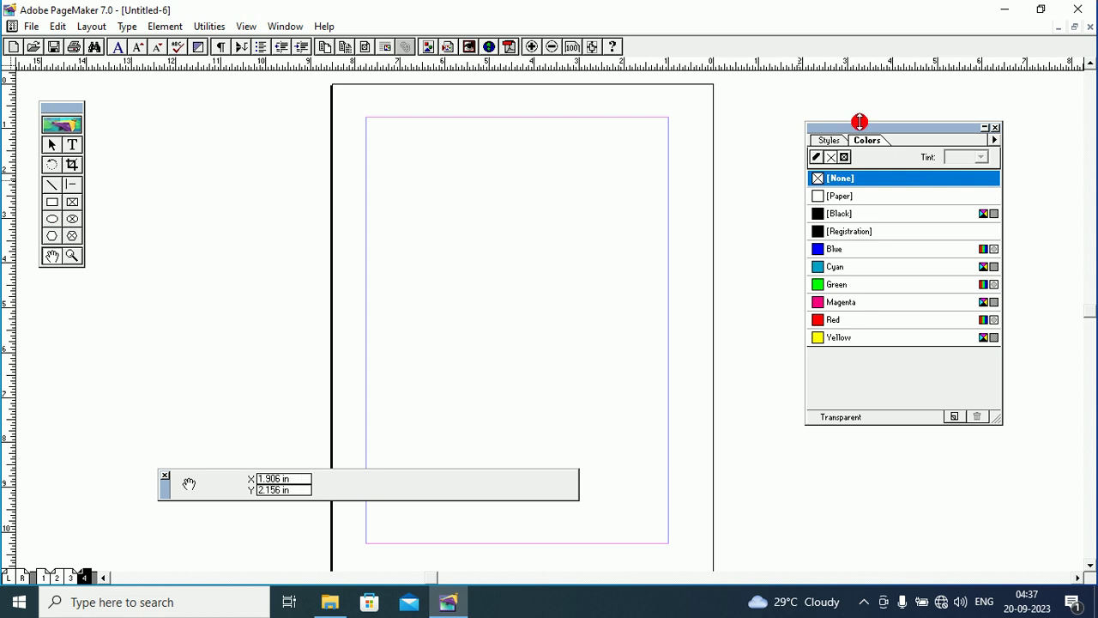
left_click(820, 213)
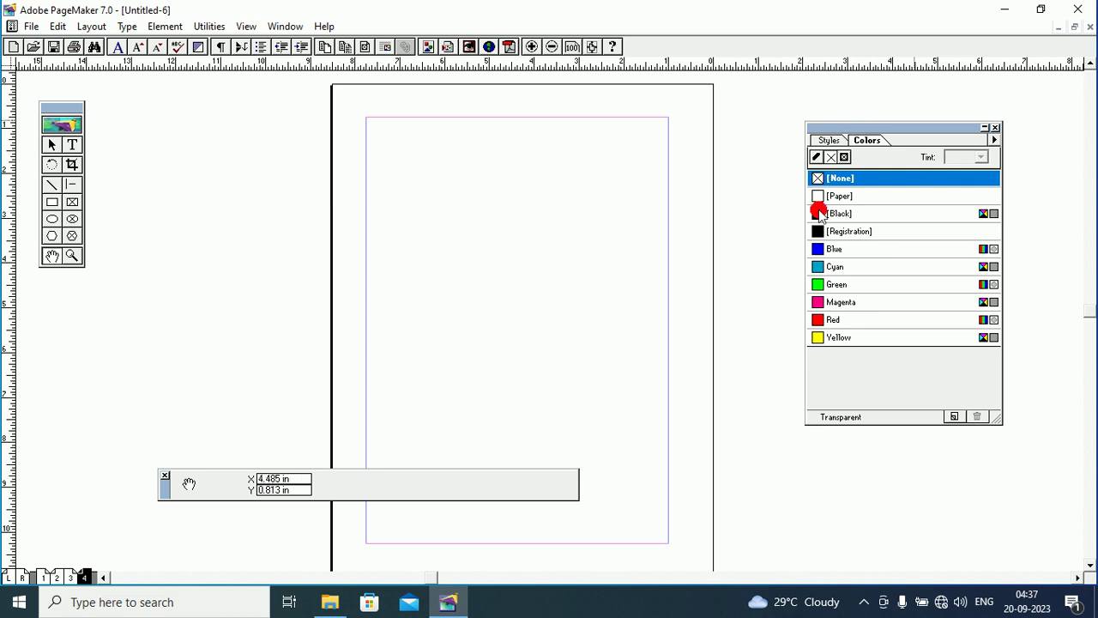
left_click(861, 197)
left_click(838, 237)
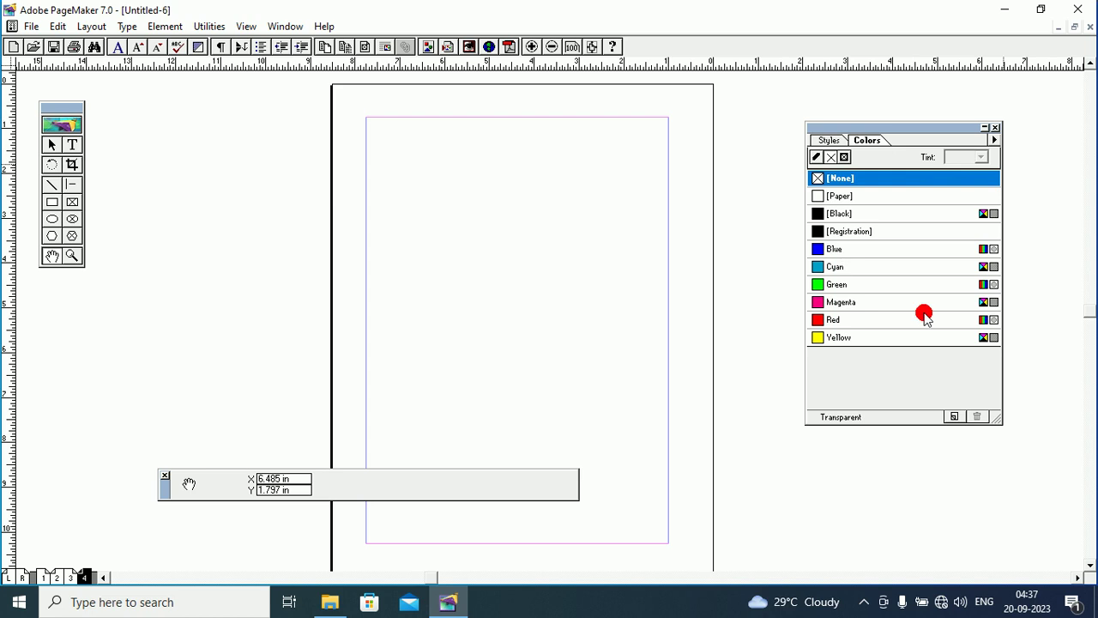
- View the list of paragraph styles in the floating palette and return to its color list
left_click(829, 140)
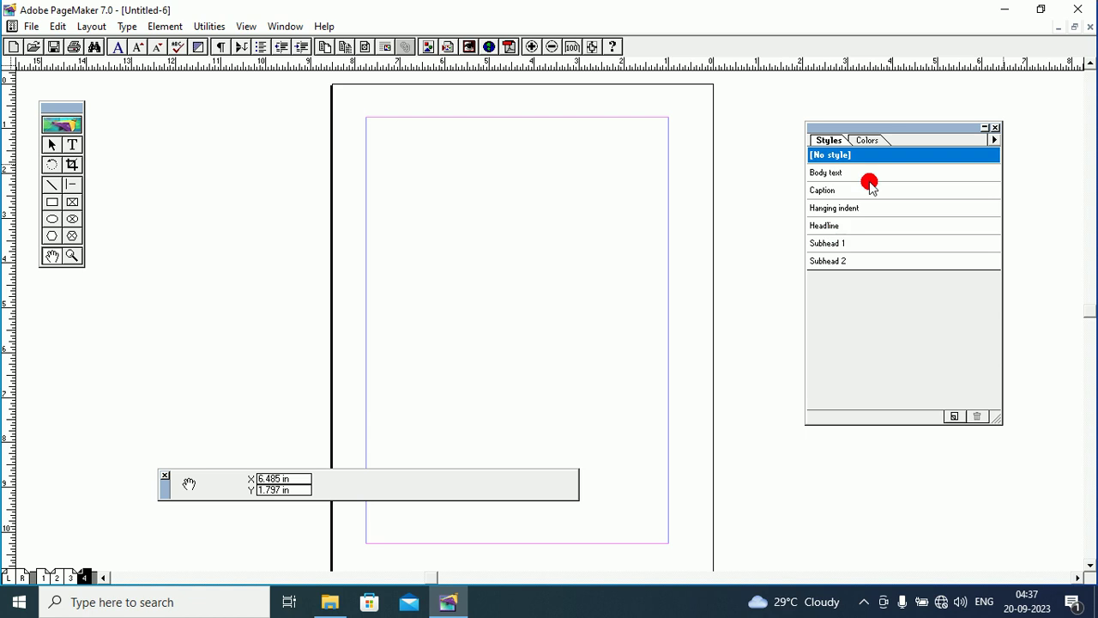
left_click(868, 140)
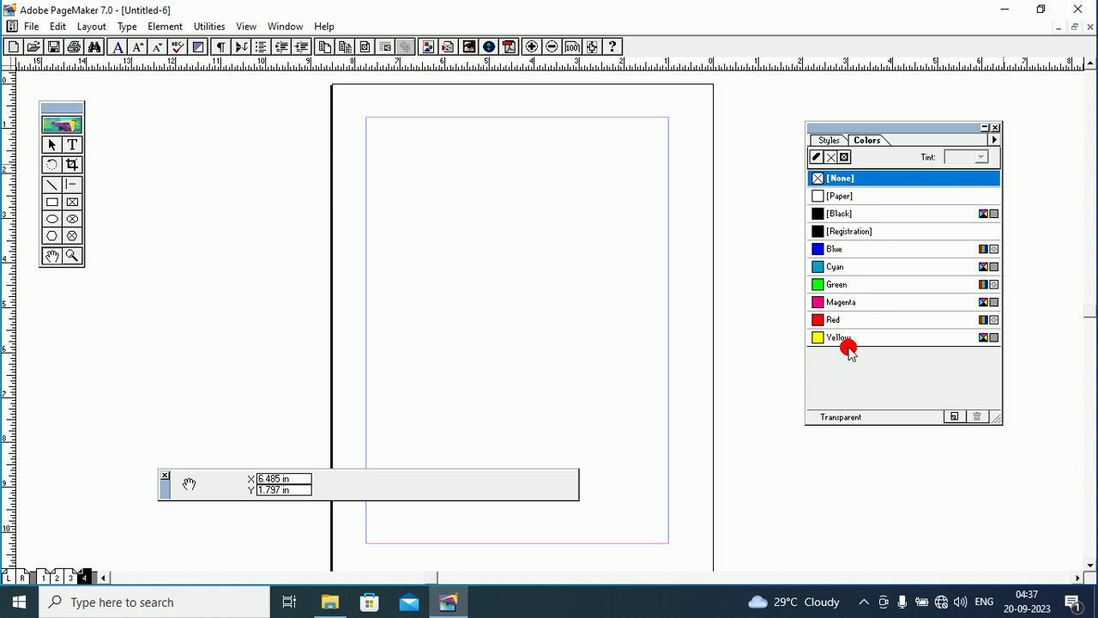
- Close the Colors palette and show it again
left_click(995, 128)
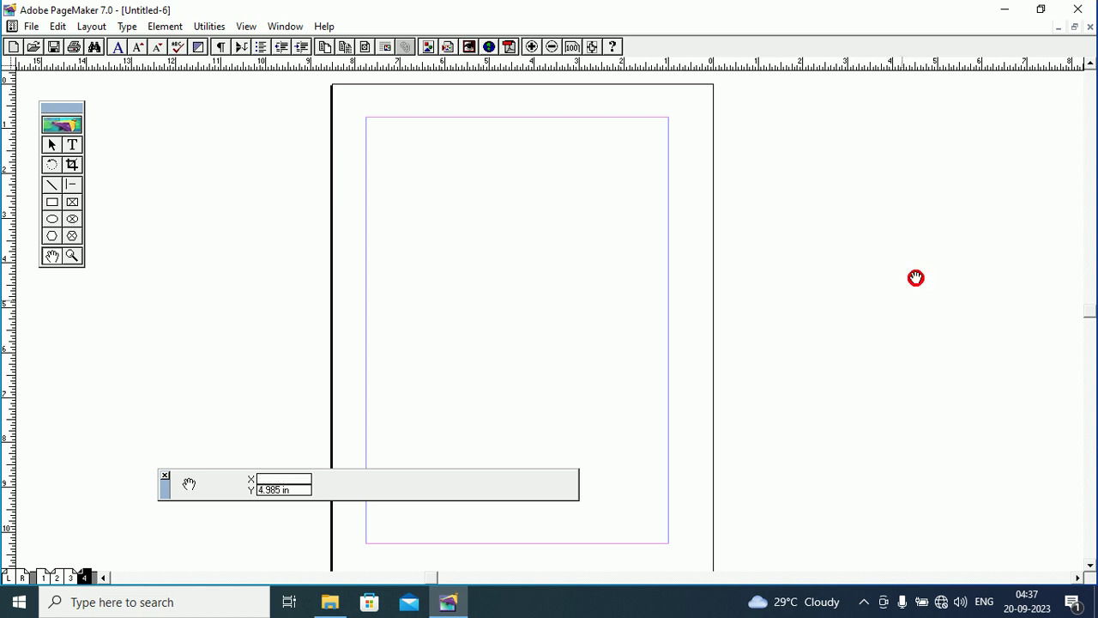
left_click(283, 27)
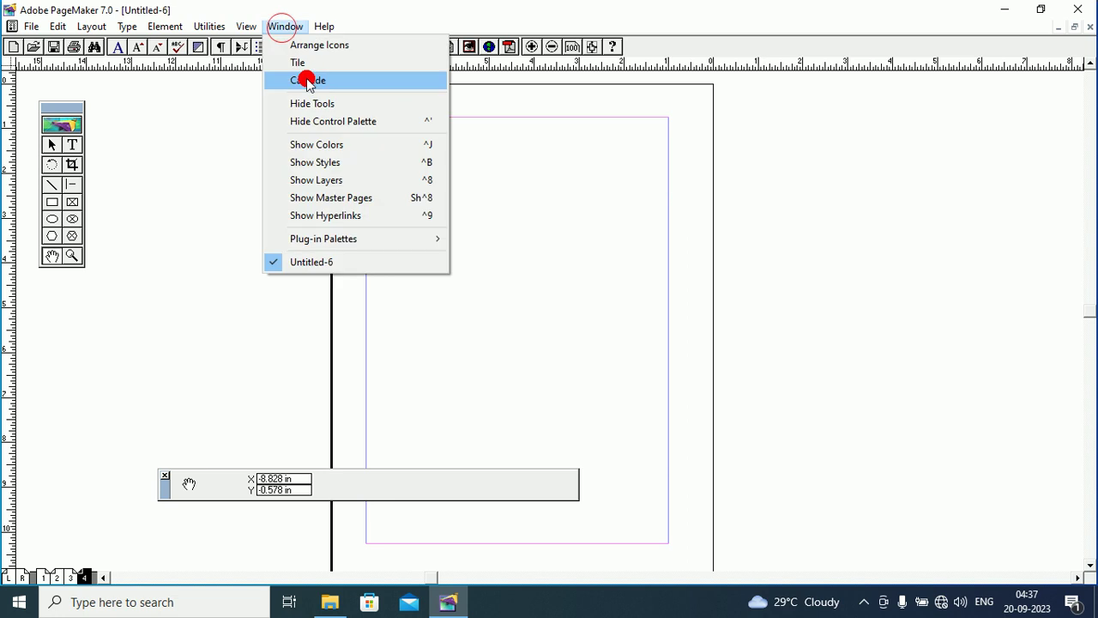
left_click(417, 148)
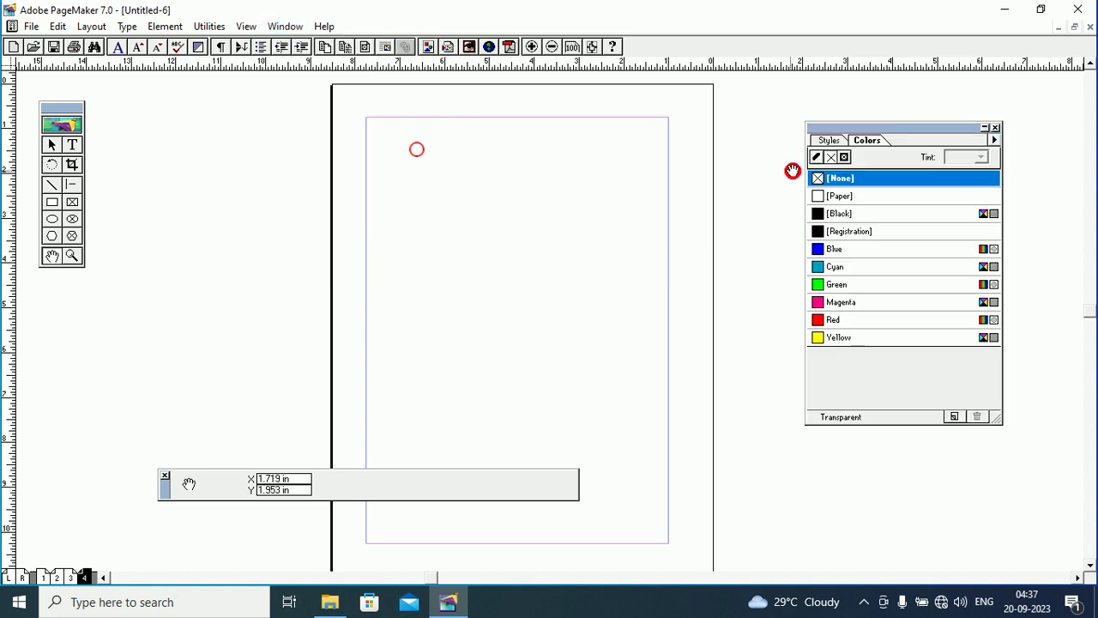
- Shift the reopened Colors palette slightly toward the page
left_click(284, 26)
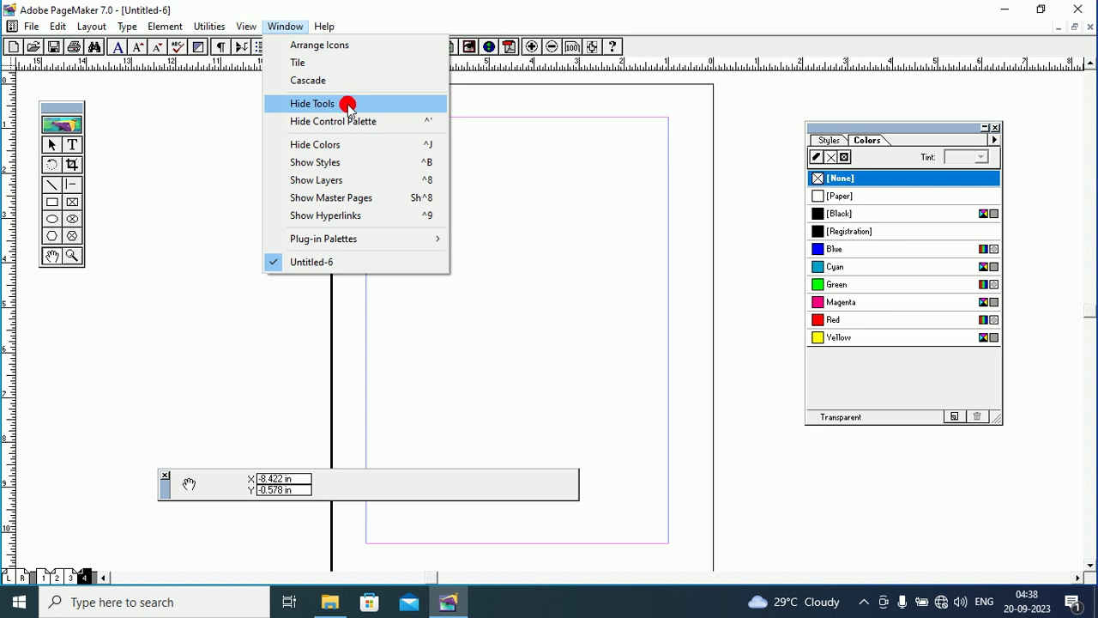
left_click(829, 129)
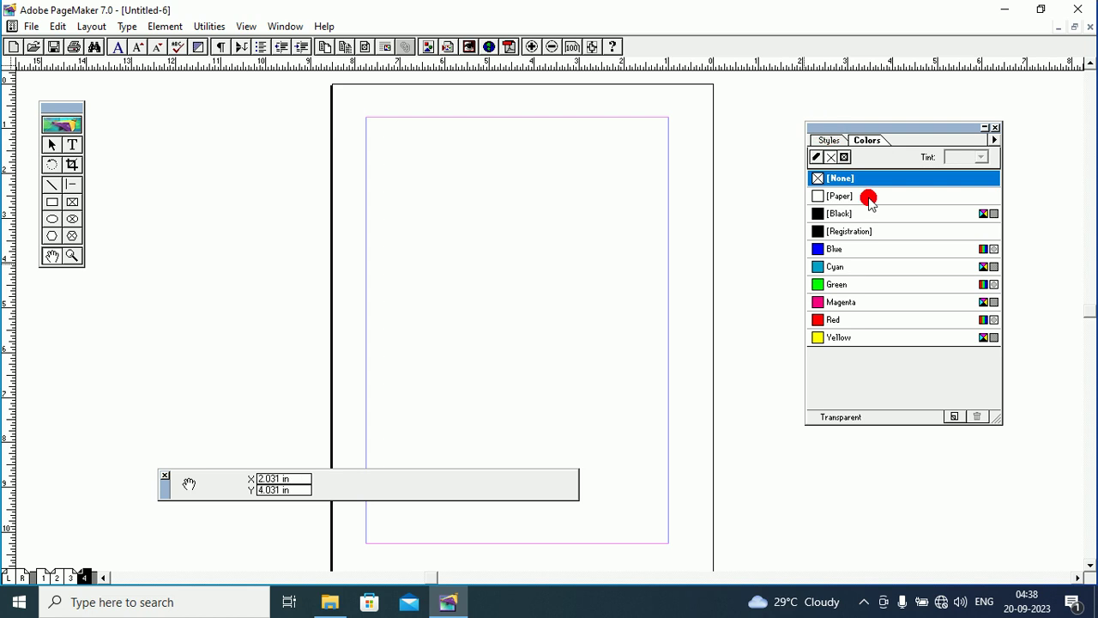
left_click(942, 142)
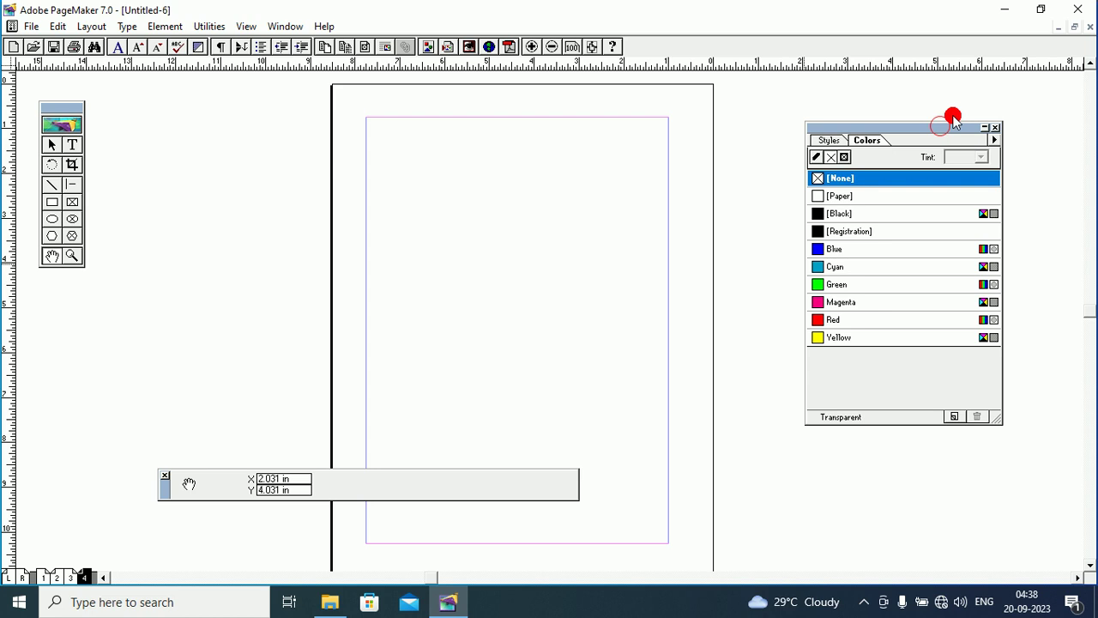
left_click_drag(953, 123, 906, 87)
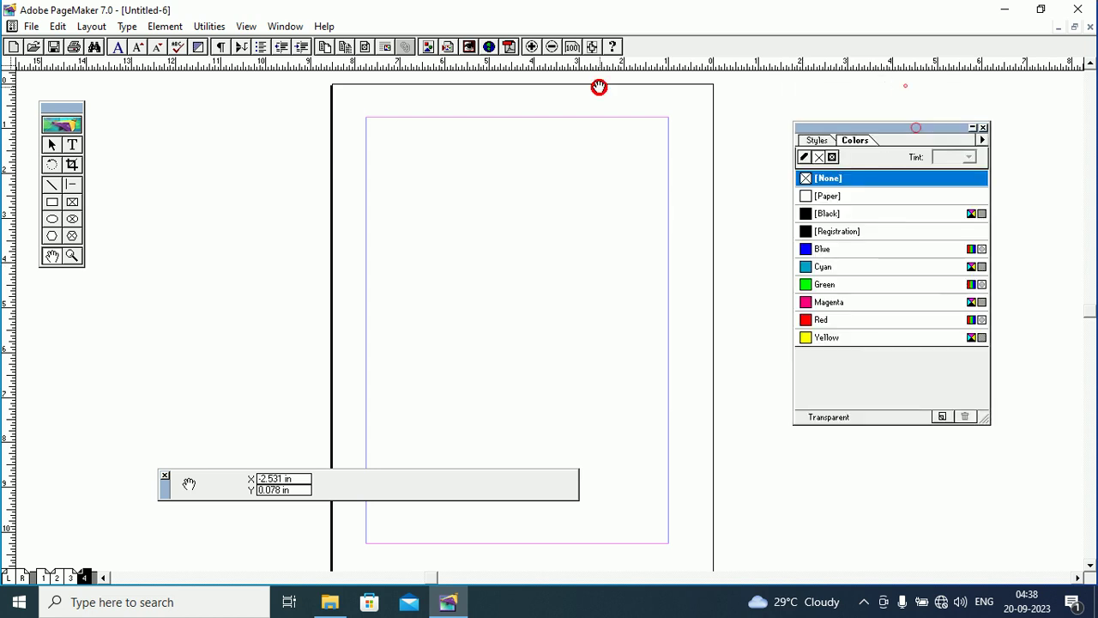
- Hide the rulers and show them again
mouse_move(24, 68)
left_mouse_down()
mouse_move(635, 79)
mouse_move(765, 66)
mouse_move(27, 61)
mouse_move(8, 69)
mouse_move(17, 85)
left_mouse_up()
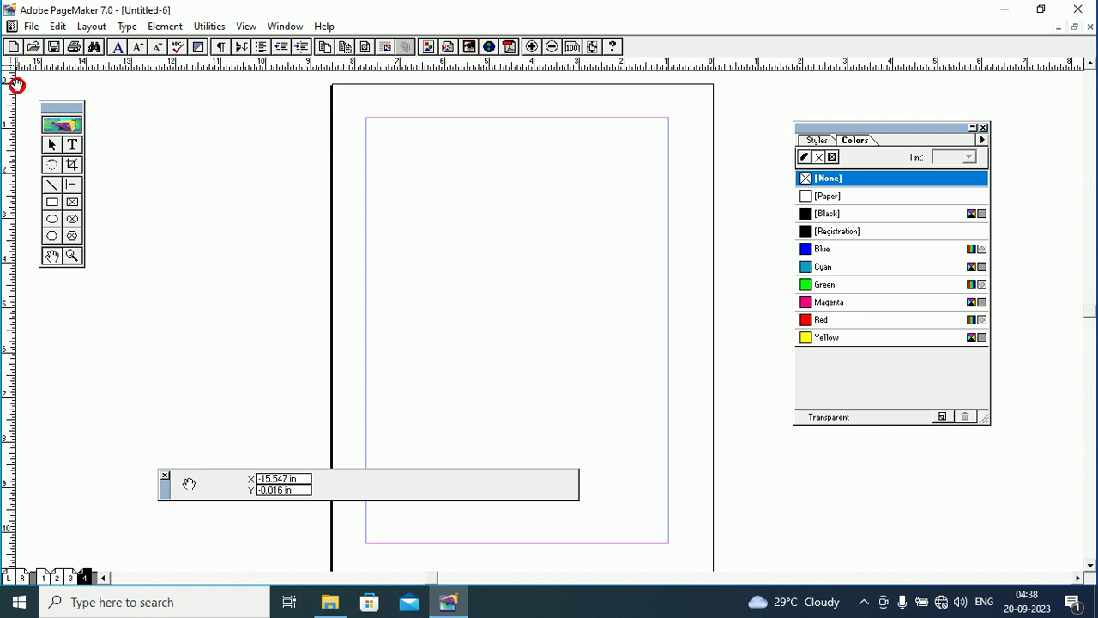
left_click(13, 68)
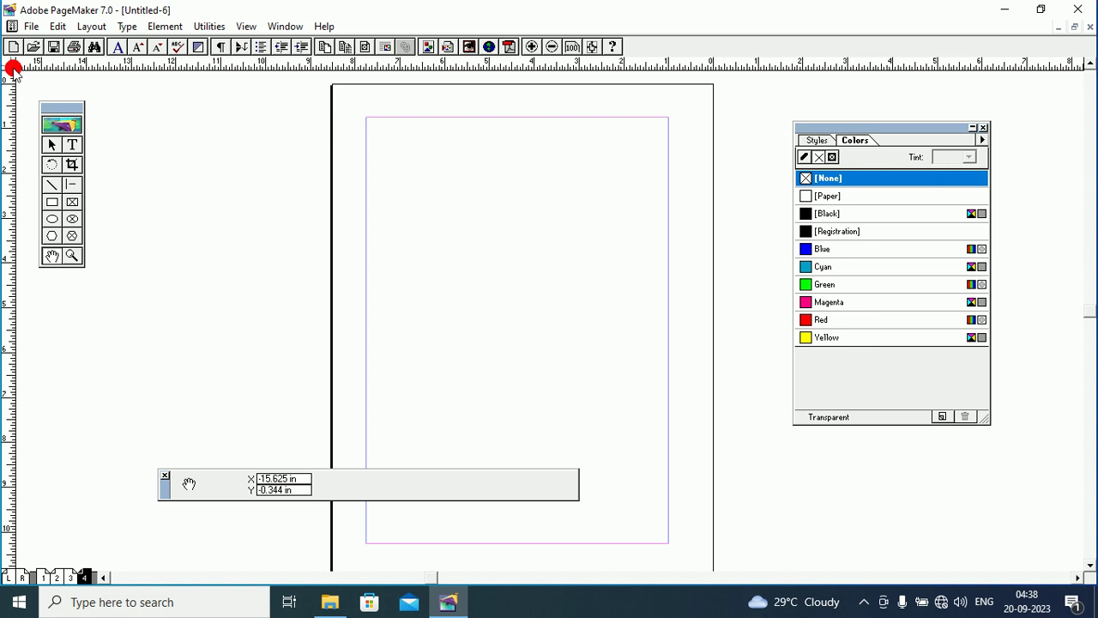
mouse_move(13, 68)
left_mouse_down()
mouse_move(11, 176)
mouse_move(63, 84)
mouse_move(259, 61)
mouse_move(254, 27)
mouse_move(276, 144)
mouse_move(326, 211)
mouse_move(335, 206)
mouse_move(280, 209)
mouse_move(275, 74)
left_mouse_up()
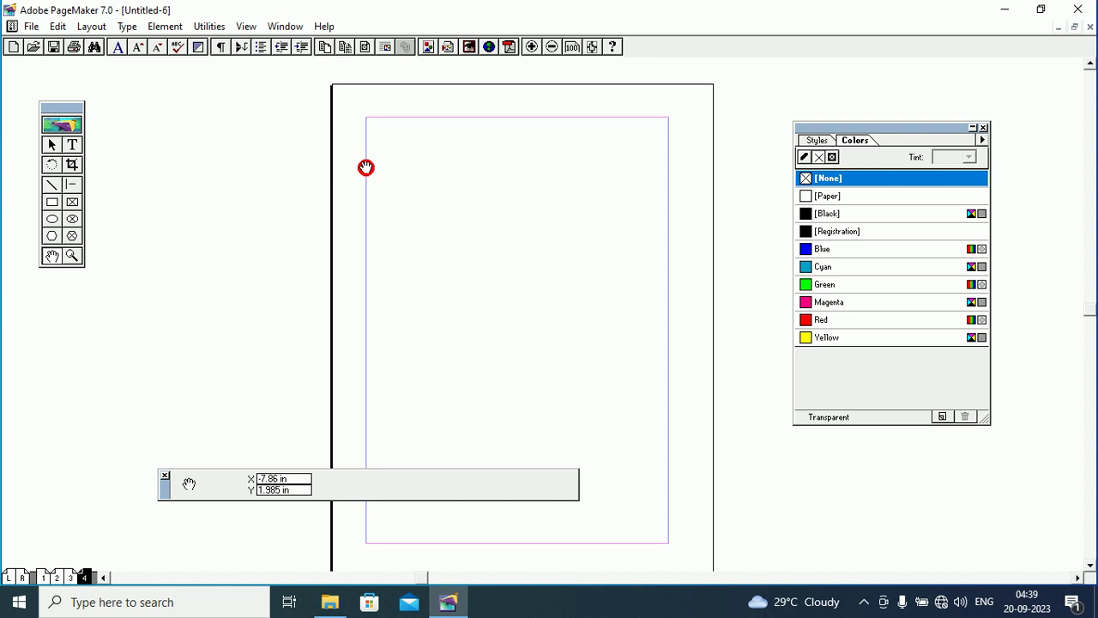
left_click(246, 27)
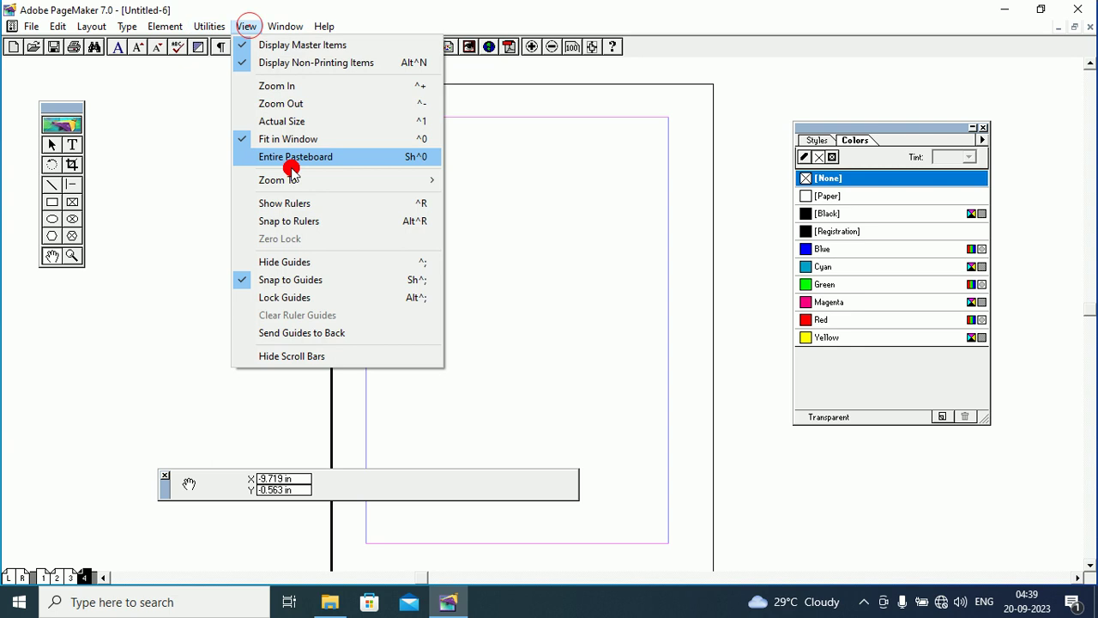
left_click(313, 204)
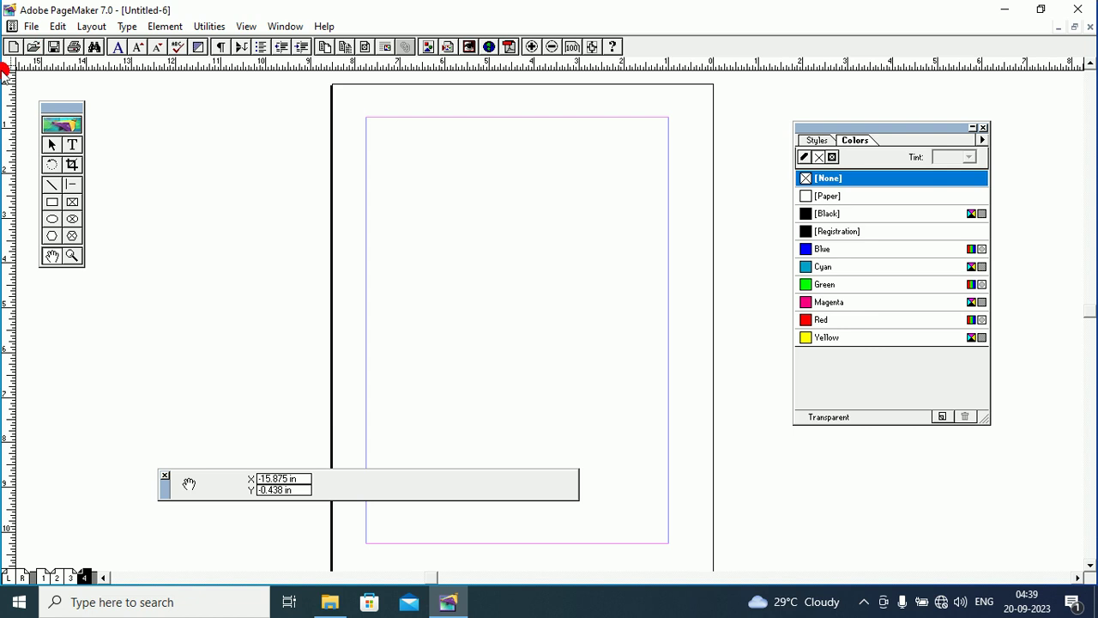
- Draw a rectangle about 4.14 in wide and 2.69 in high on page 4 and set the rulers' zero point at its upper-left corner
left_click_drag(3, 68, 13, 66)
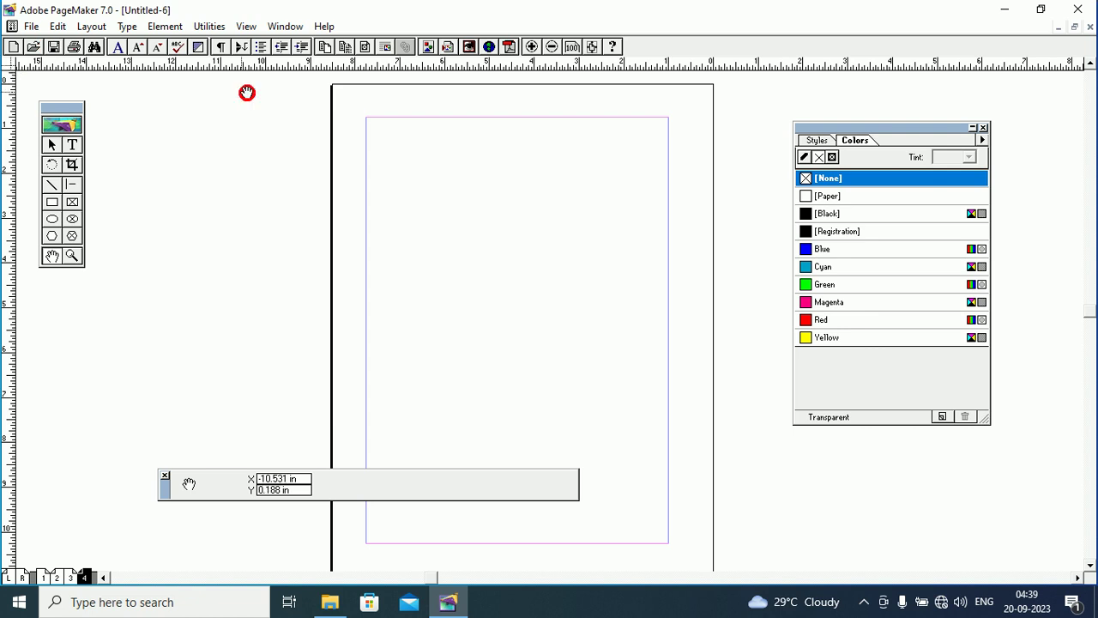
left_click(51, 203)
left_click_drag(440, 210, 624, 329)
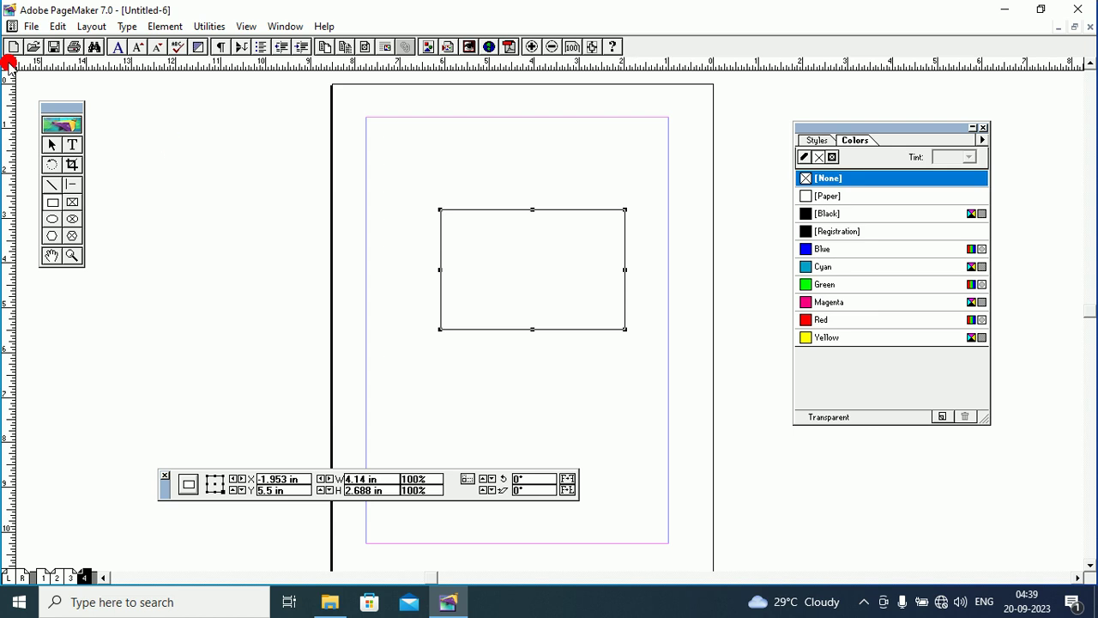
left_click_drag(8, 62, 440, 209)
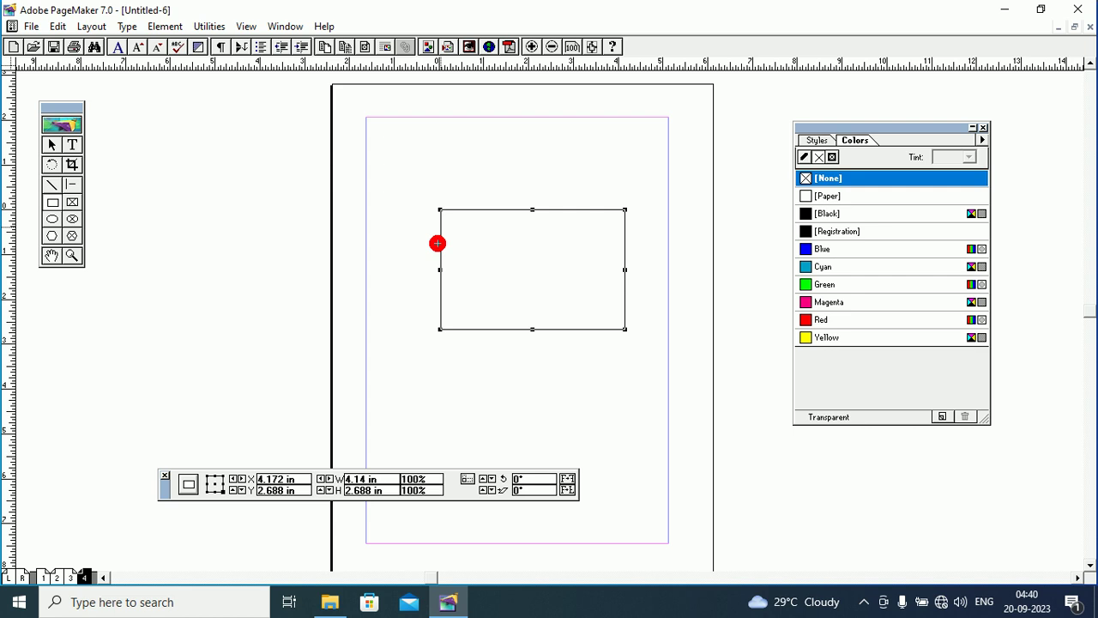
- Place a vertical ruler guide on the rectangle's right edge and a horizontal ruler guide on its bottom edge
left_click_drag(10, 285, 624, 289)
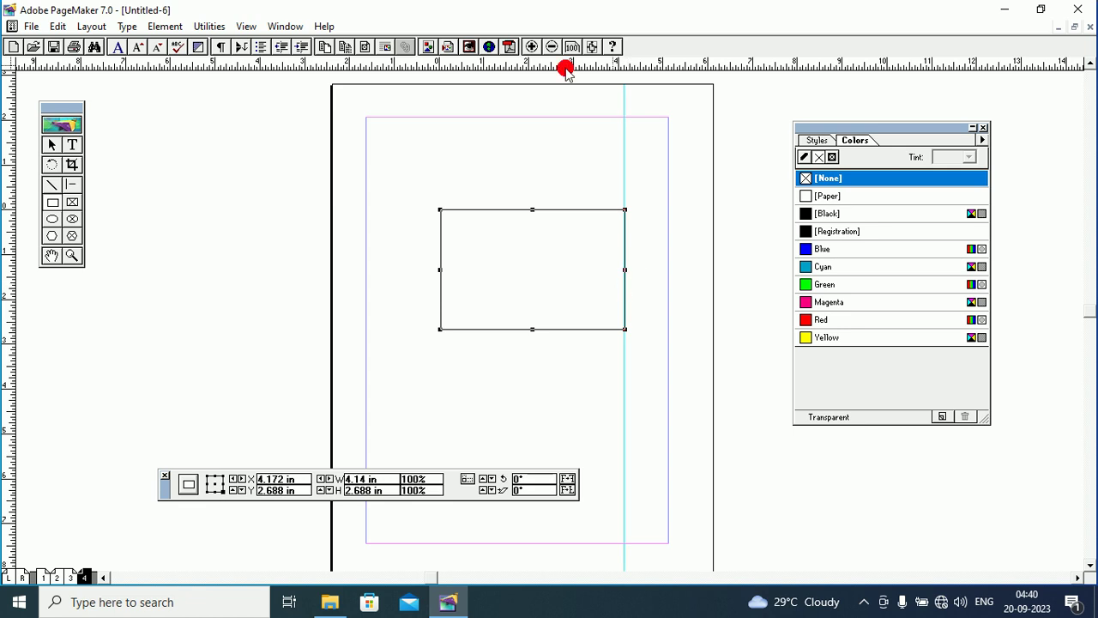
left_click_drag(566, 71, 446, 329)
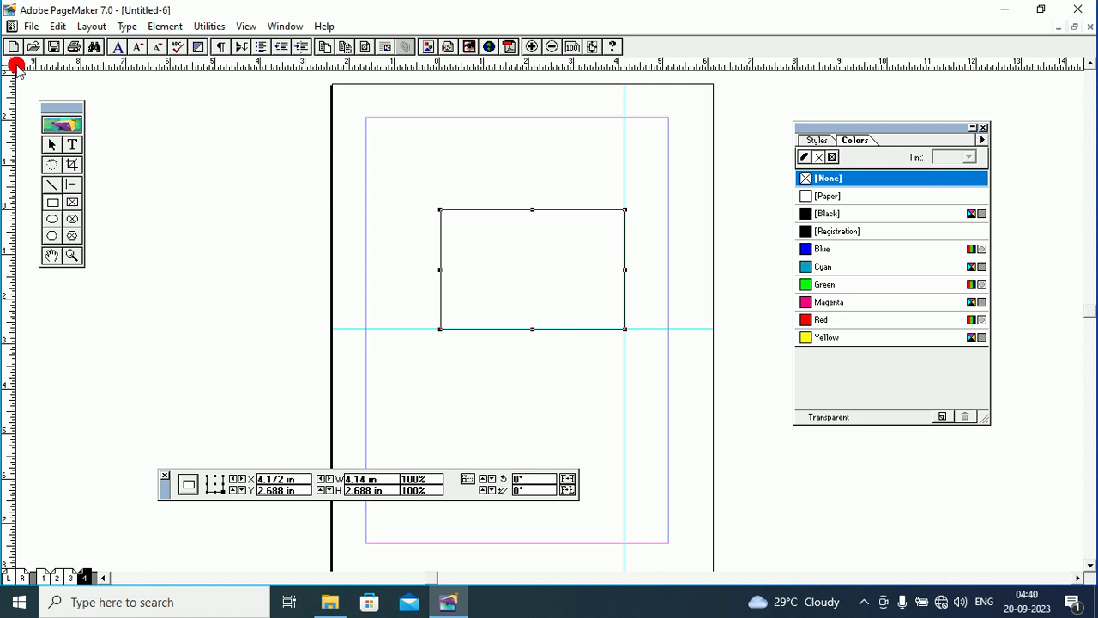
- Bring the Control palette up beneath the rectangle and examine its position and size values and reference-point proxy
left_click_drag(17, 67, 166, 390)
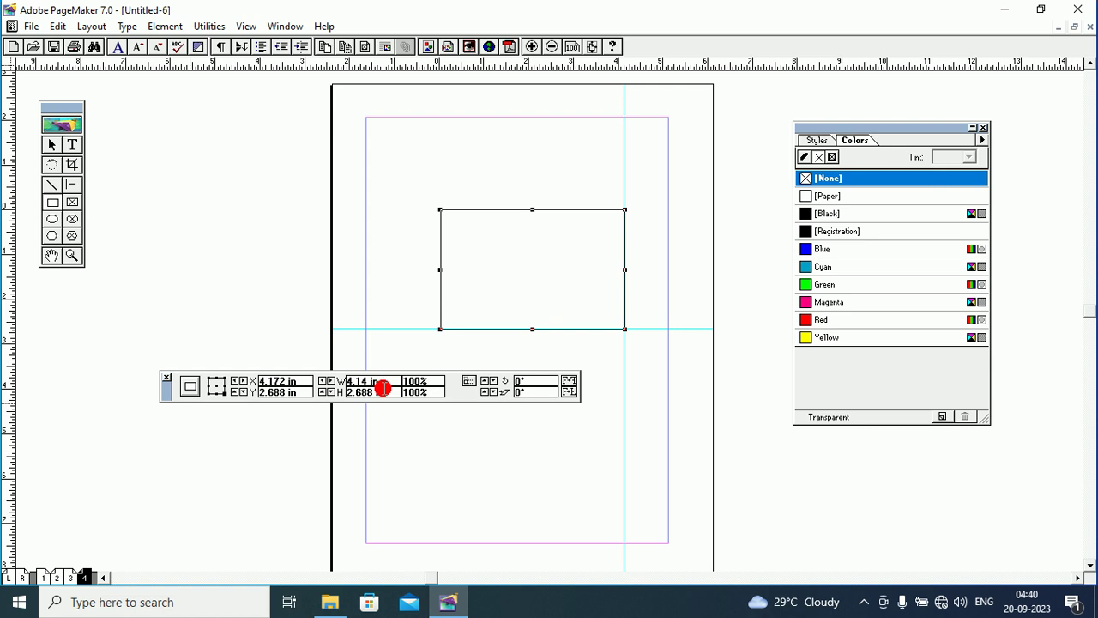
left_click(345, 395)
left_click(397, 401)
left_click(321, 405)
left_click(216, 384)
left_click(224, 388)
left_click(434, 329)
left_click(48, 236)
left_click(209, 380)
left_click(220, 386)
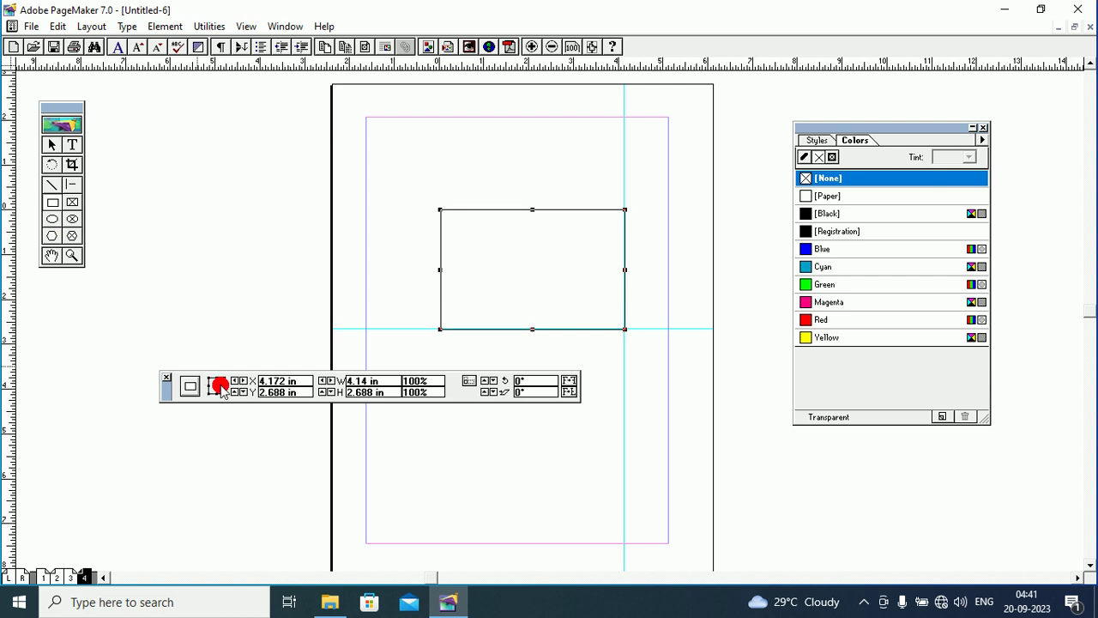
left_click(407, 301)
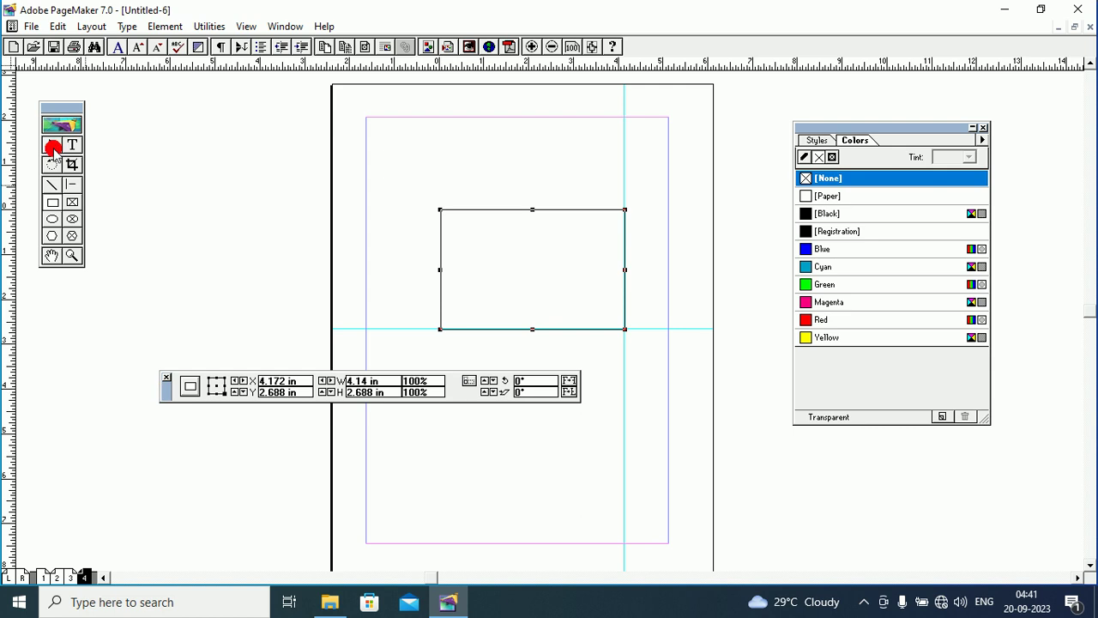
- Activate the Pointer tool to deselect the rectangle, and move the Control palette farther down the page before closing it
left_click(52, 148)
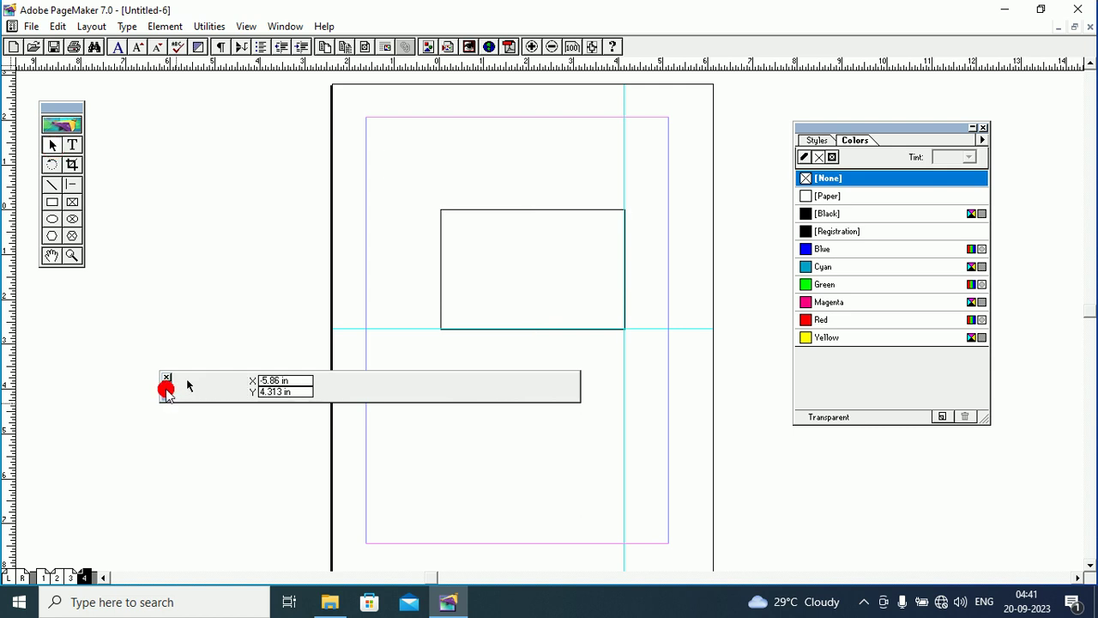
left_click_drag(167, 390, 243, 421)
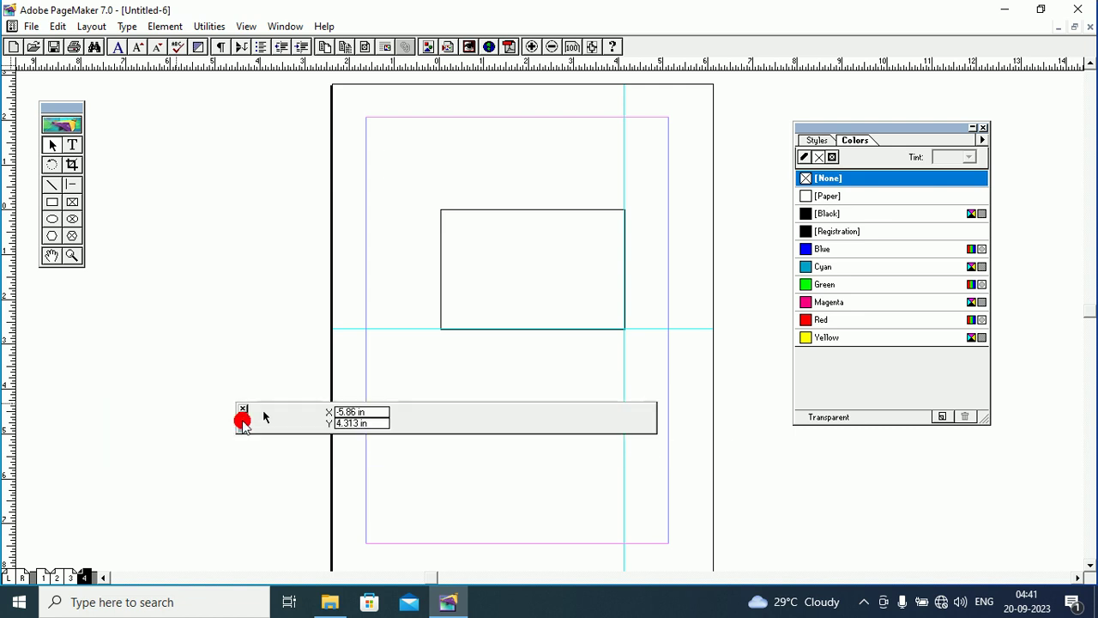
left_click(242, 408)
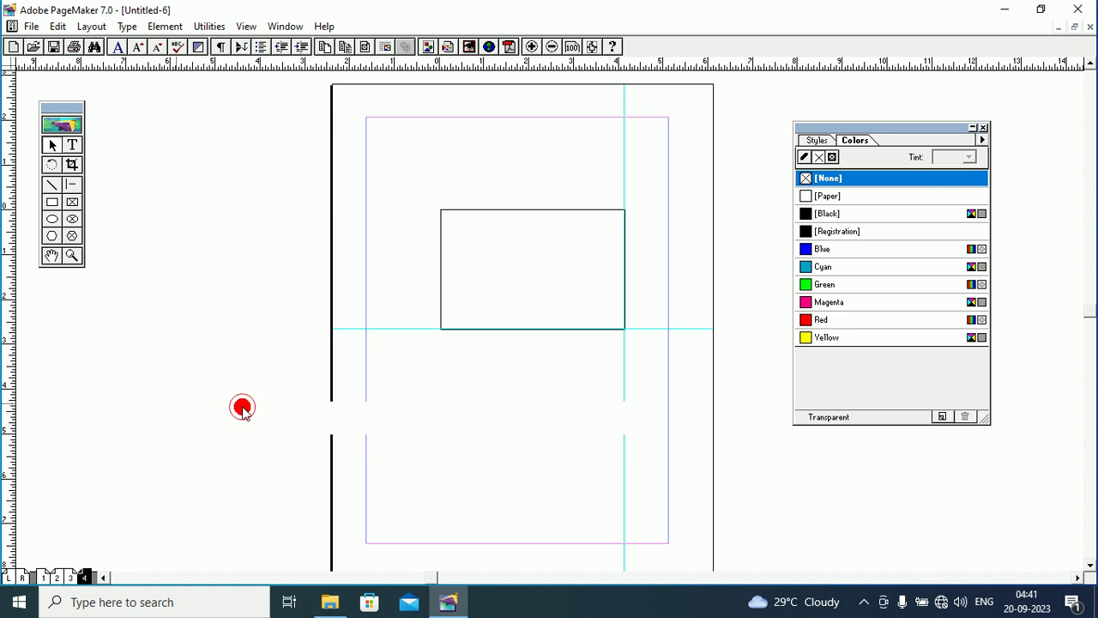
- Show the Control palette again and select the rectangle to examine its position and size values
left_click(284, 27)
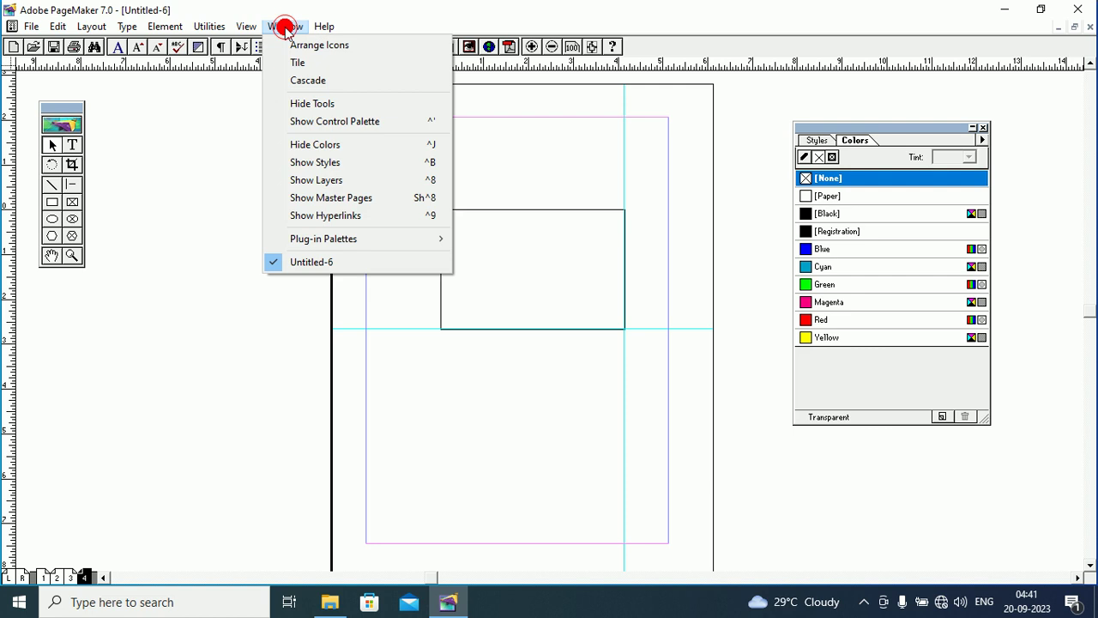
left_click(349, 124)
left_click_drag(245, 424, 223, 443)
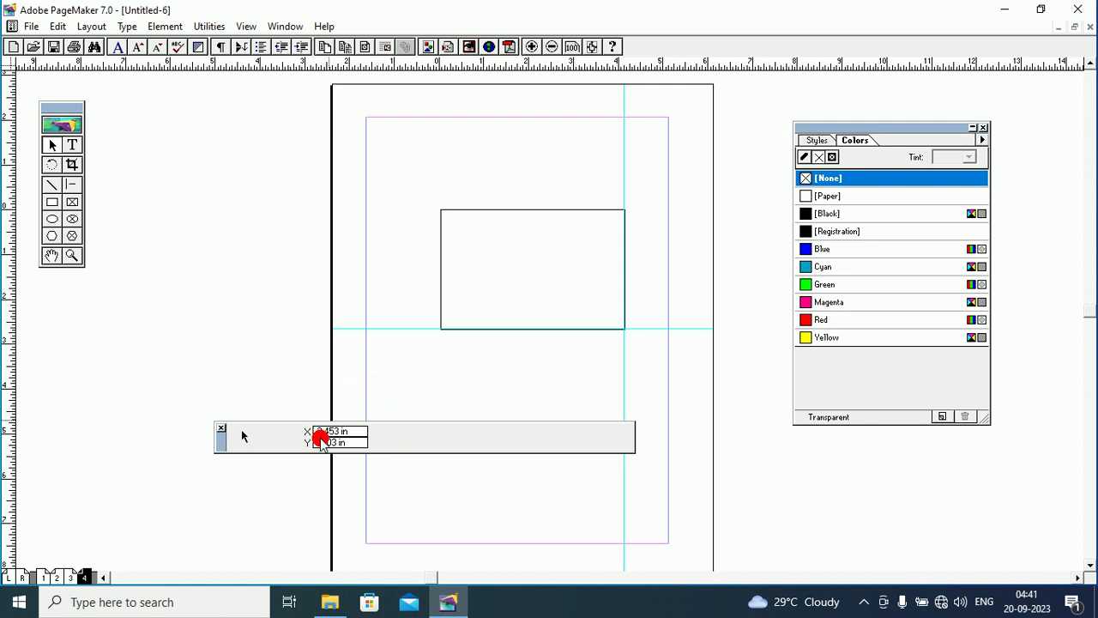
left_click(453, 210)
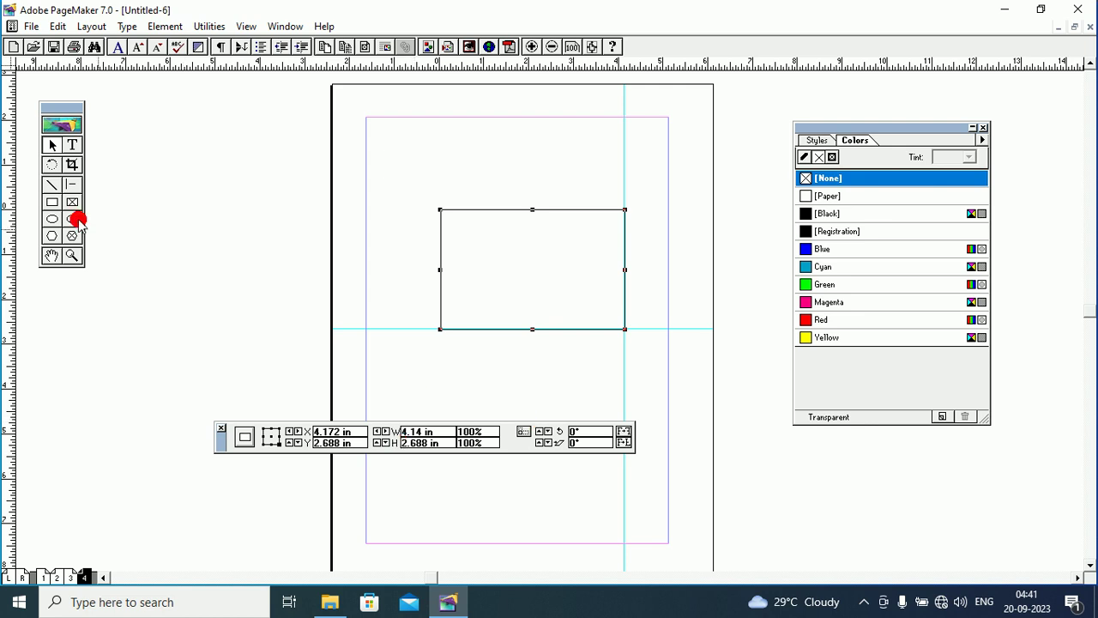
- Rotate the rectangle freehand about its lower-left corner to about 128.6°, and again about its uppermost corner to about 121.3°
left_click(52, 164)
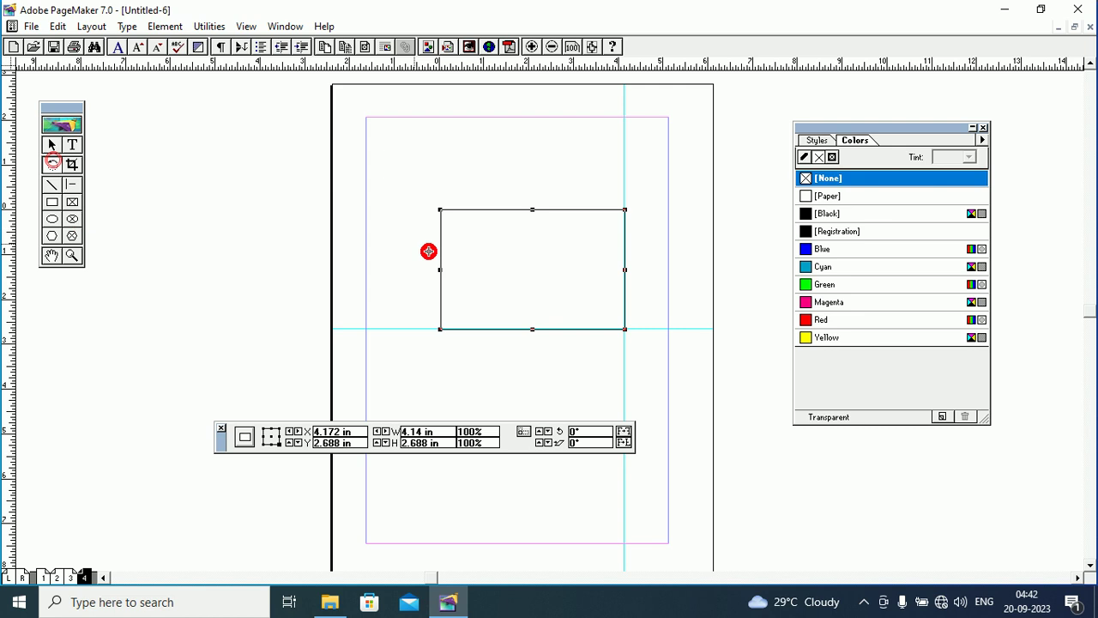
left_click(438, 329)
left_click_drag(453, 339, 366, 400)
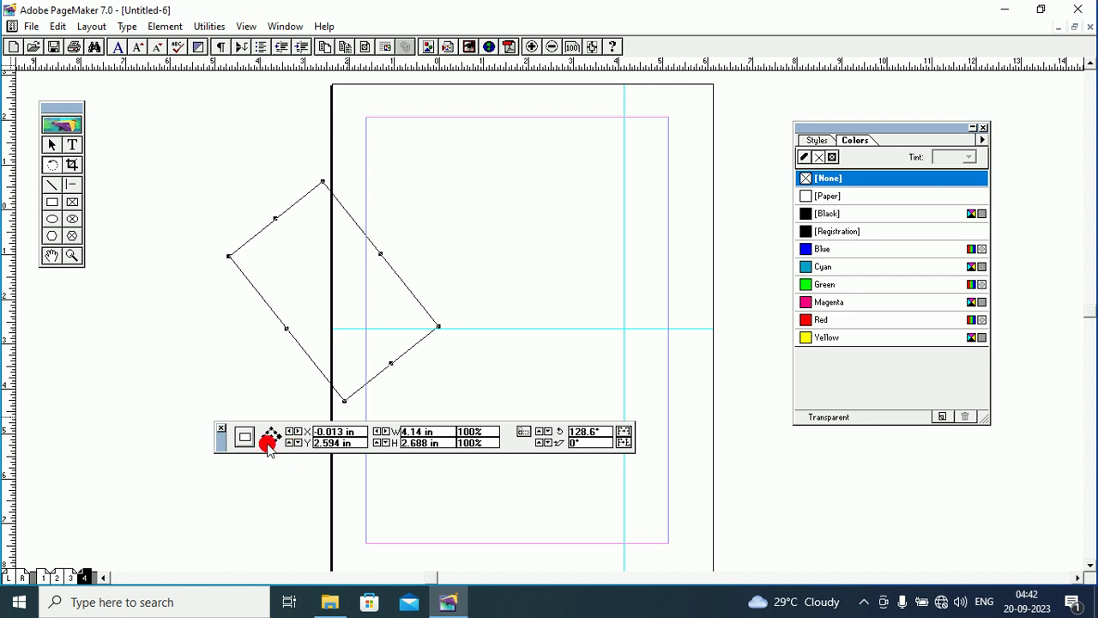
left_click(315, 178)
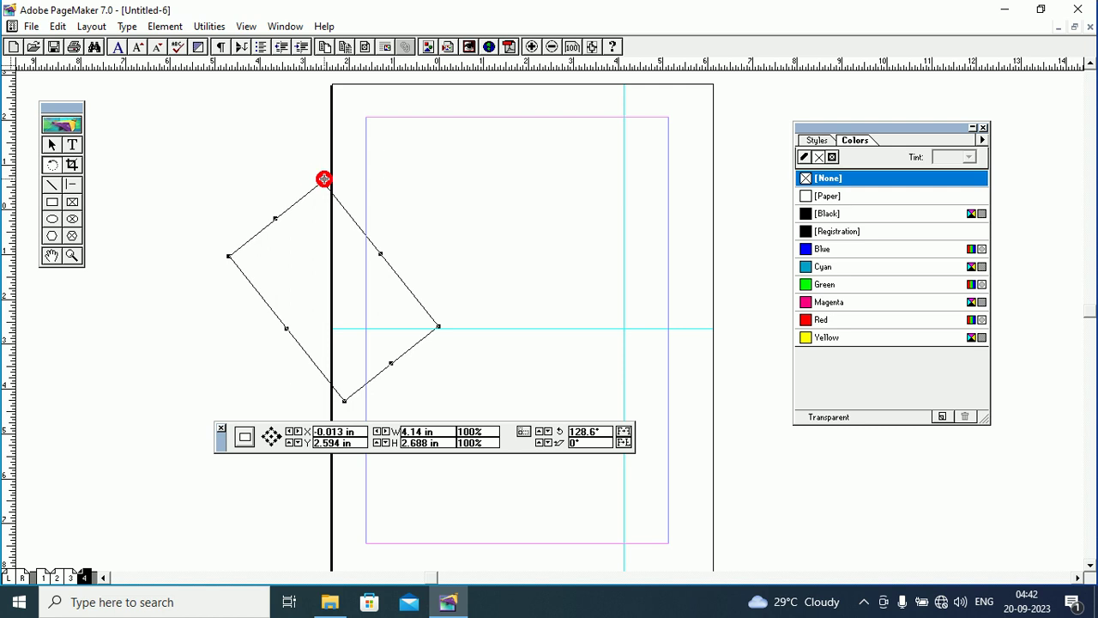
left_click_drag(323, 179, 575, 211)
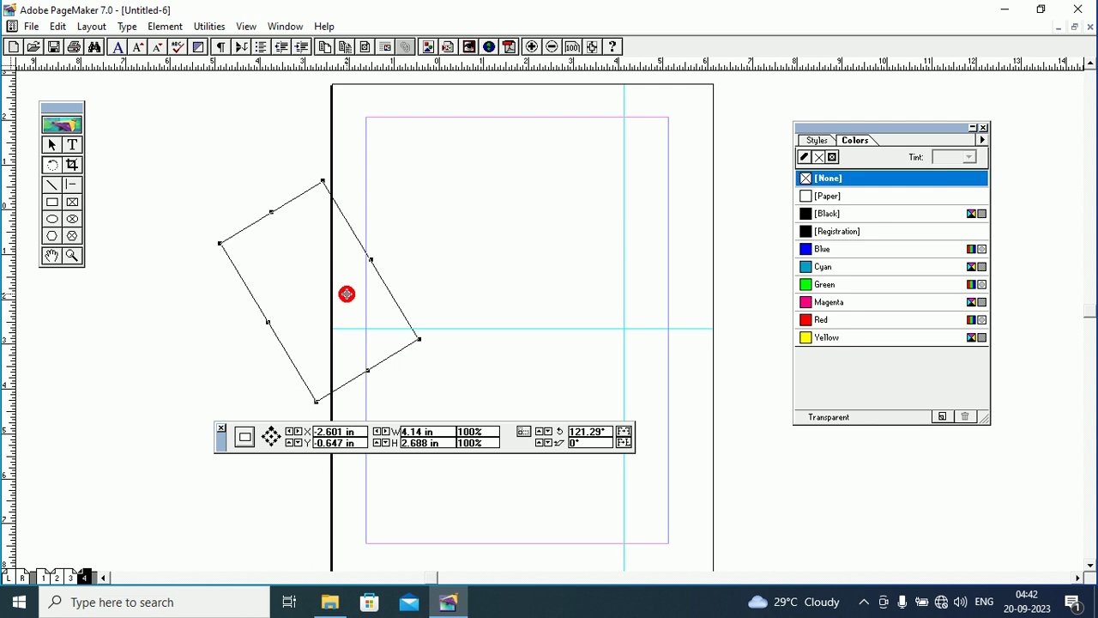
- Add the text "hjj" near the page's upper middle, set its size to 36, and return to the Pointer tool
left_click(74, 145)
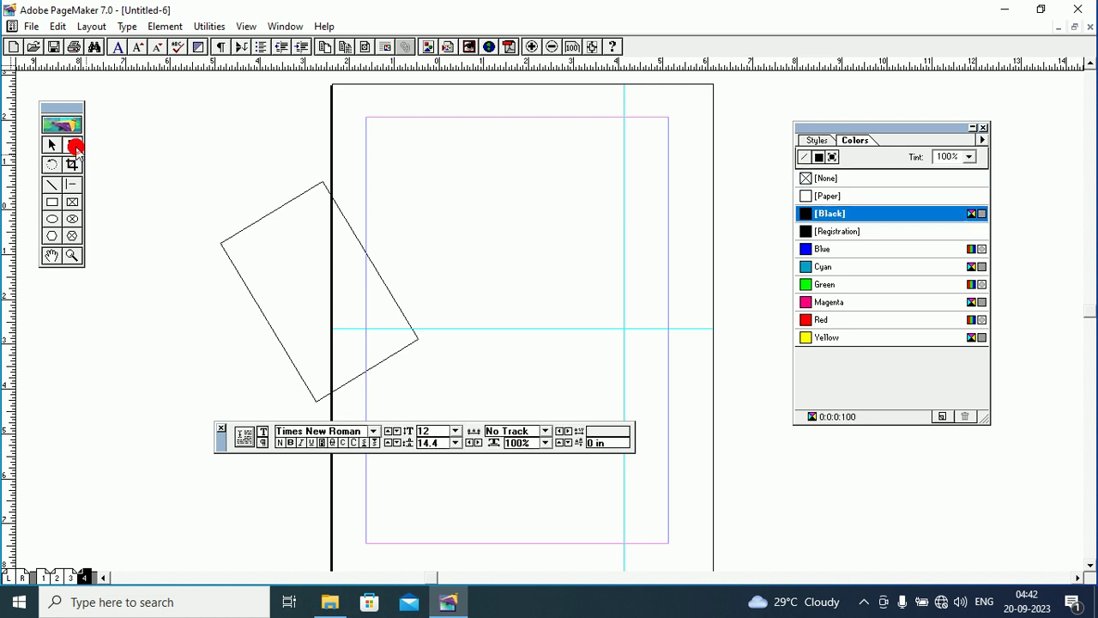
left_click_drag(447, 204, 620, 297)
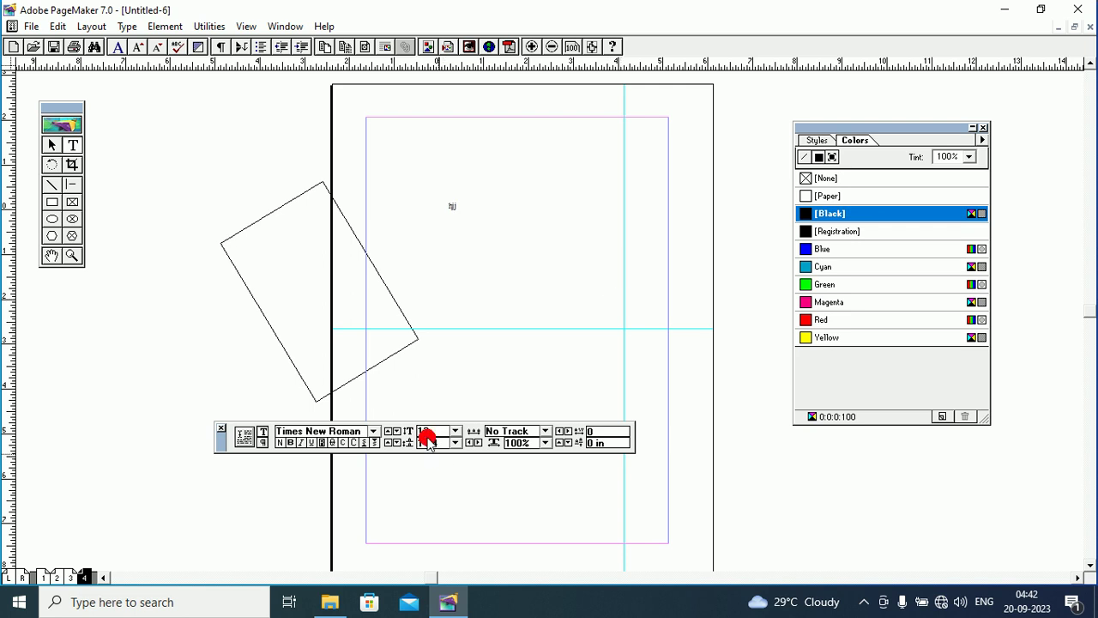
left_click(460, 209)
left_click(461, 432)
left_click(431, 490)
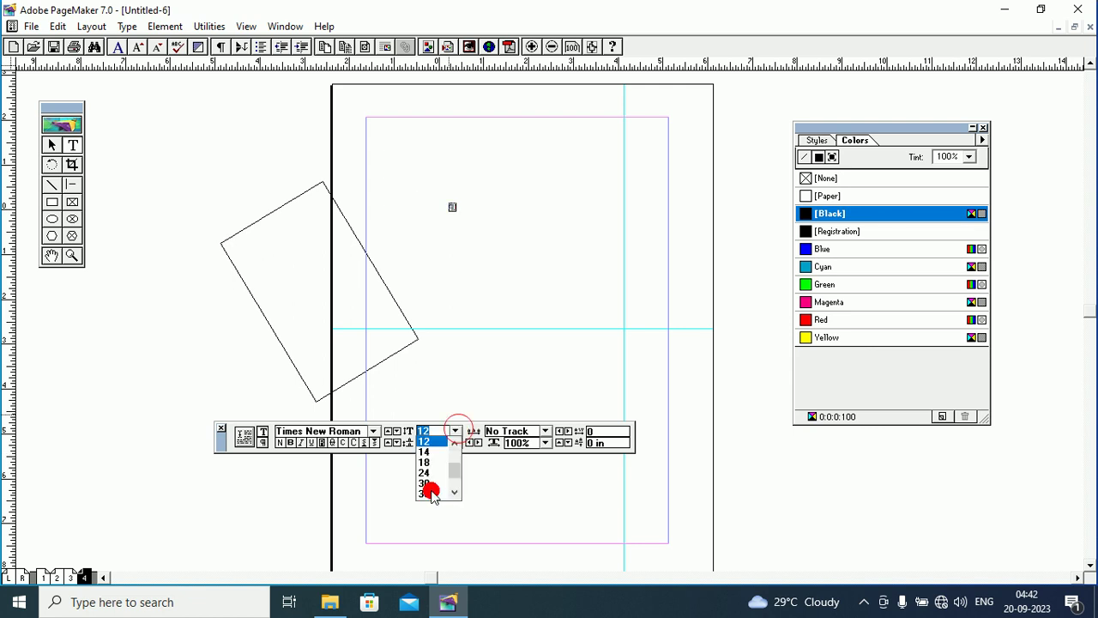
left_click(430, 490)
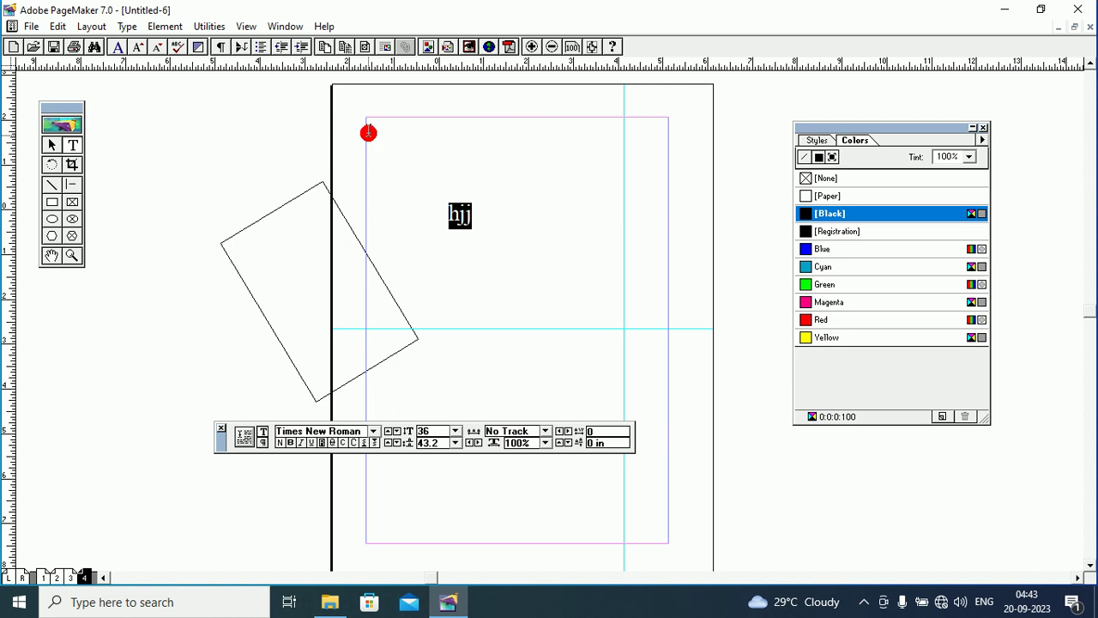
left_click(52, 145)
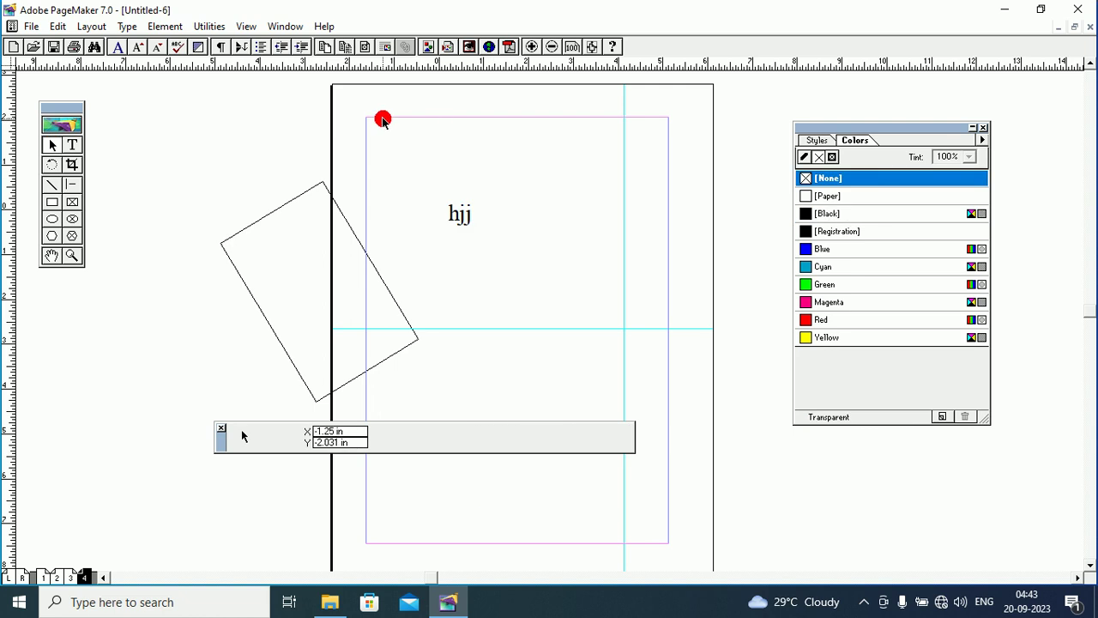
- Examine the page size, orientation, page count and margin options in the Document Setup dialog
left_click(30, 26)
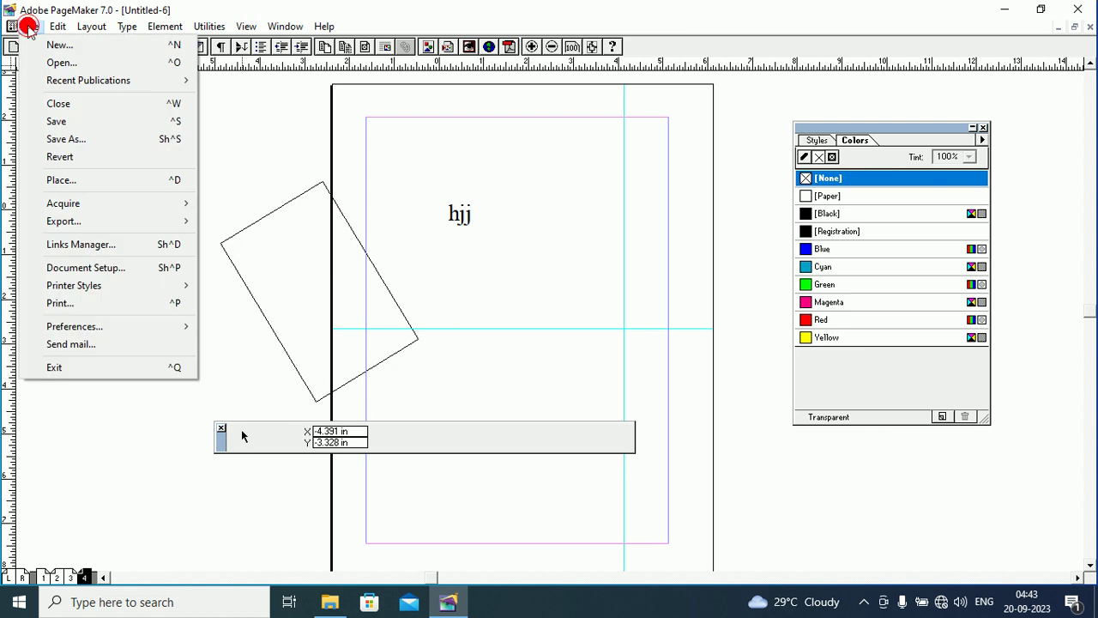
left_click(86, 267)
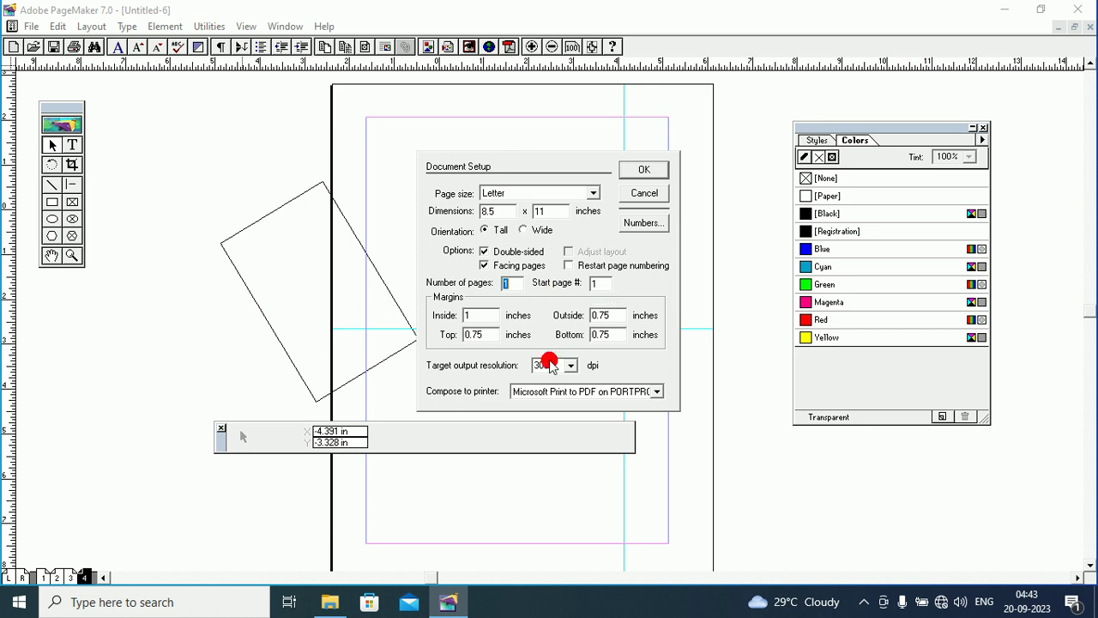
left_click(638, 177)
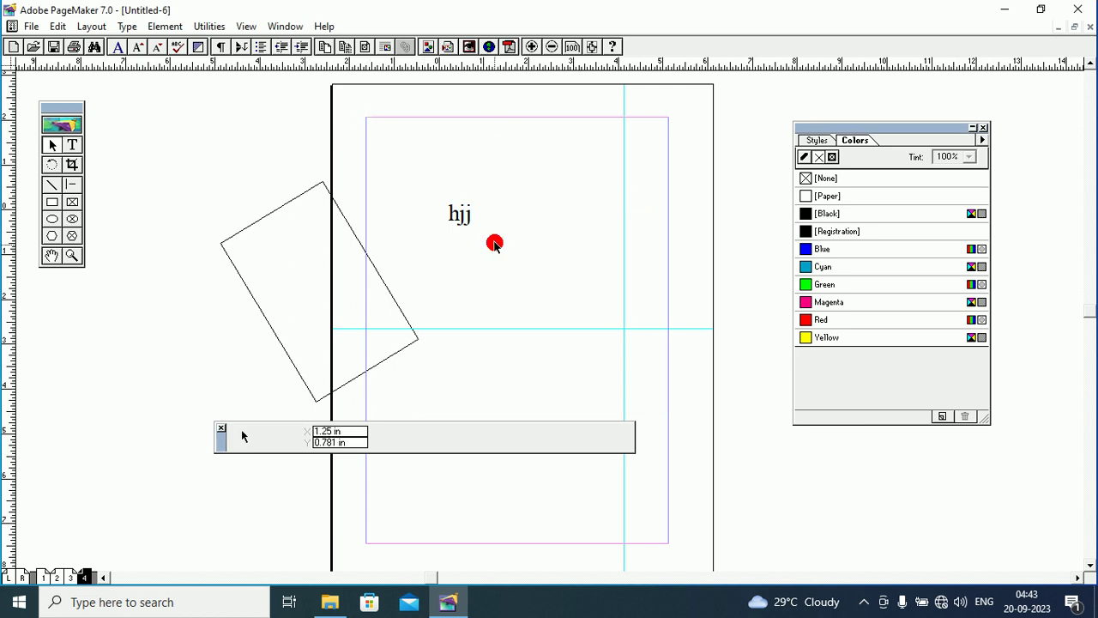
- Set the document's inside, top and bottom margins to 0 inches
left_click(31, 26)
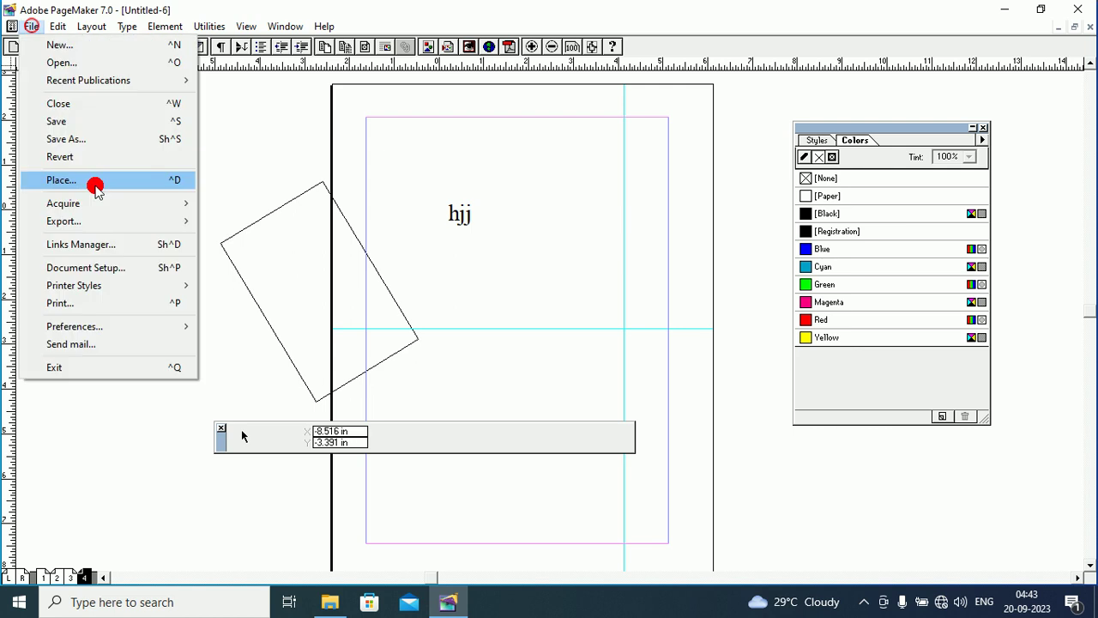
left_click(88, 267)
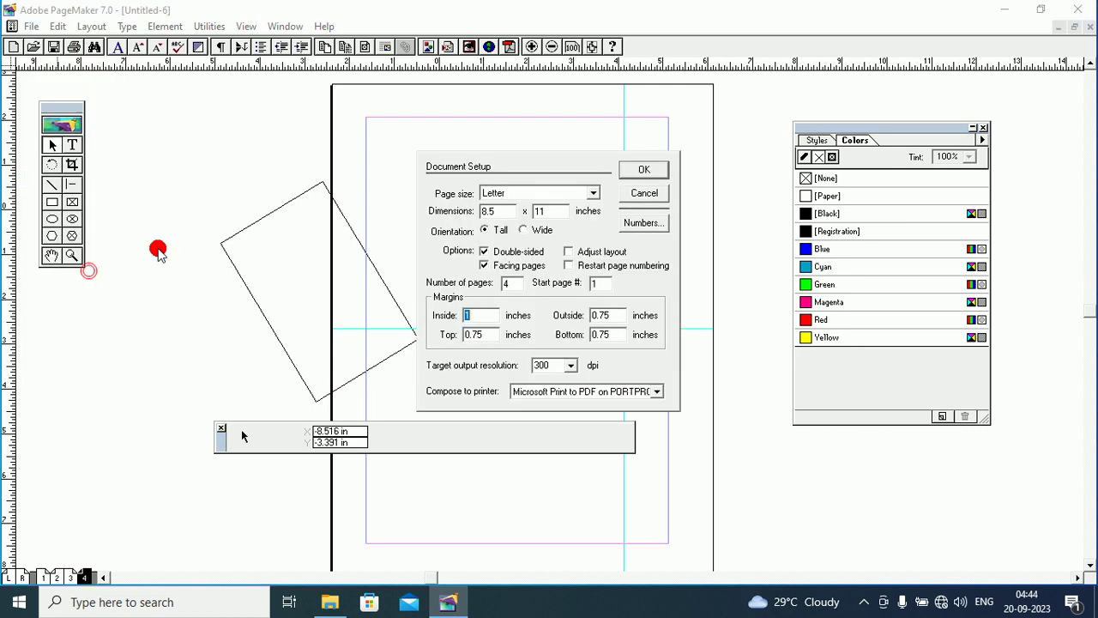
left_click(490, 314)
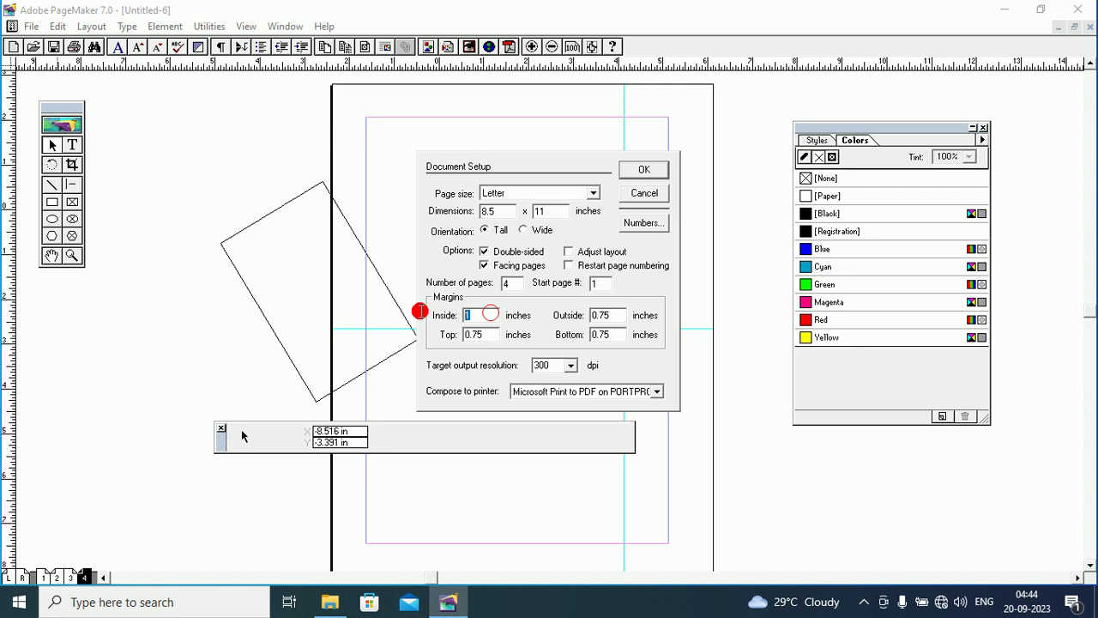
type("0")
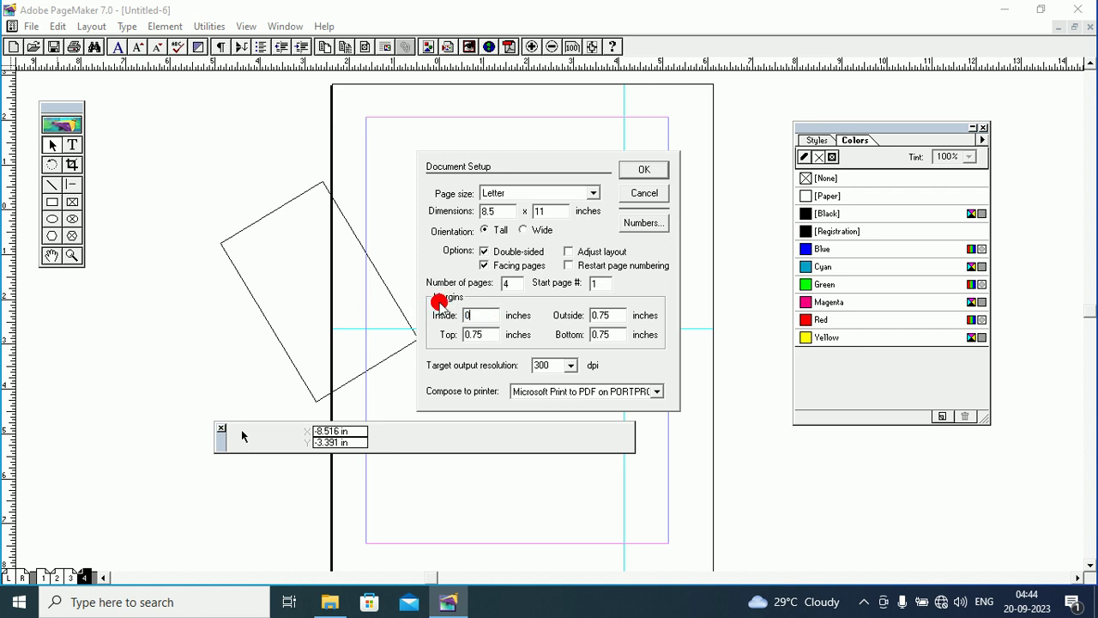
left_click(619, 315)
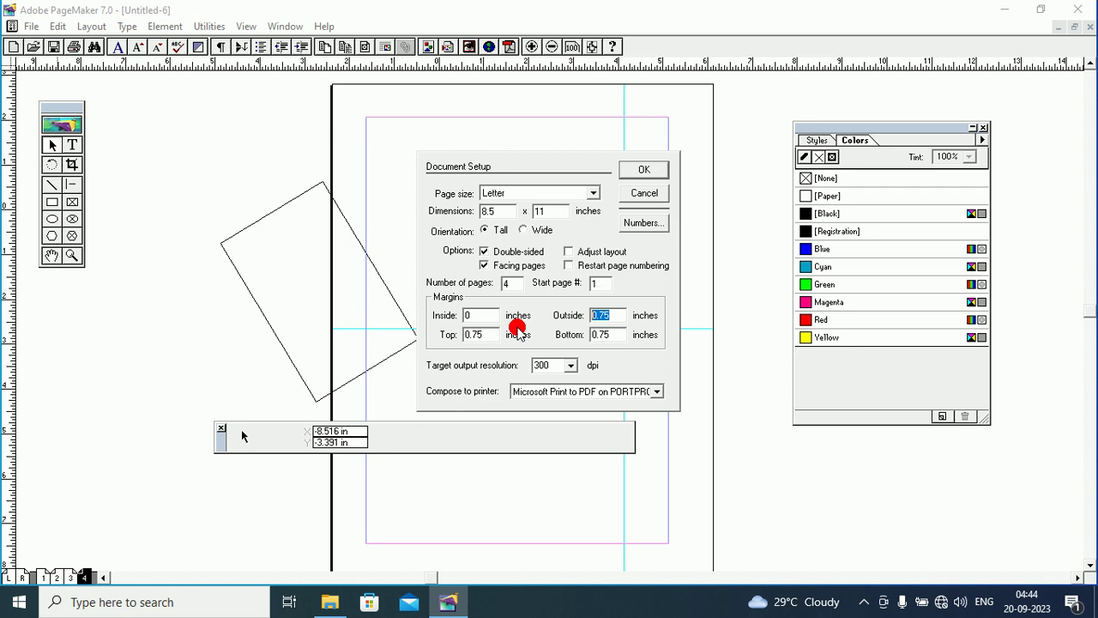
left_click(617, 316)
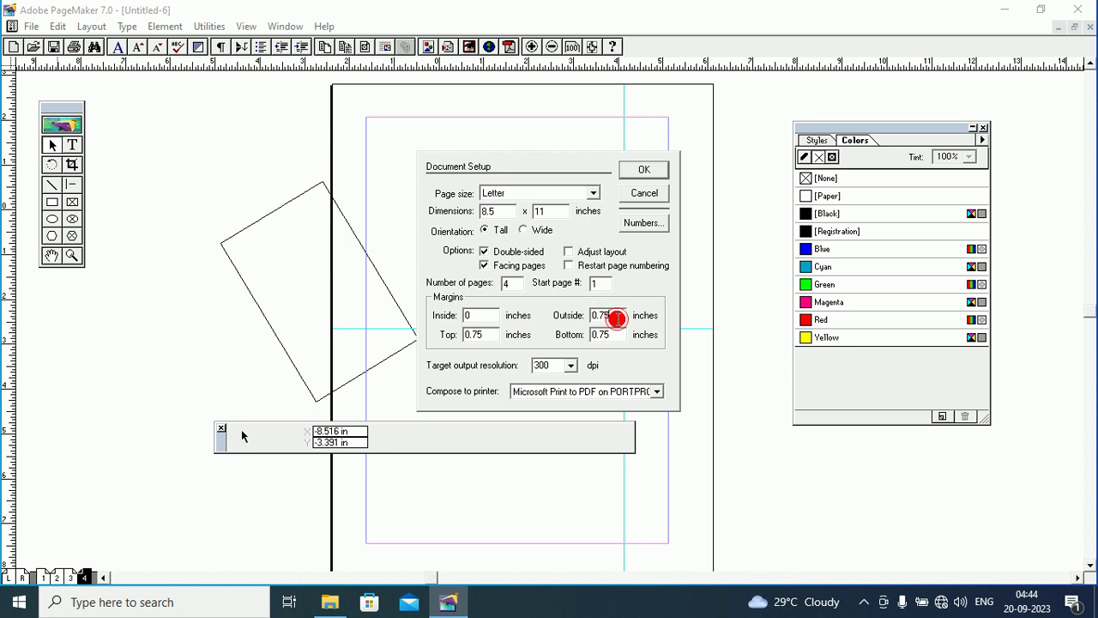
left_click(490, 334)
left_click_drag(491, 335, 460, 334)
key("BackSpace")
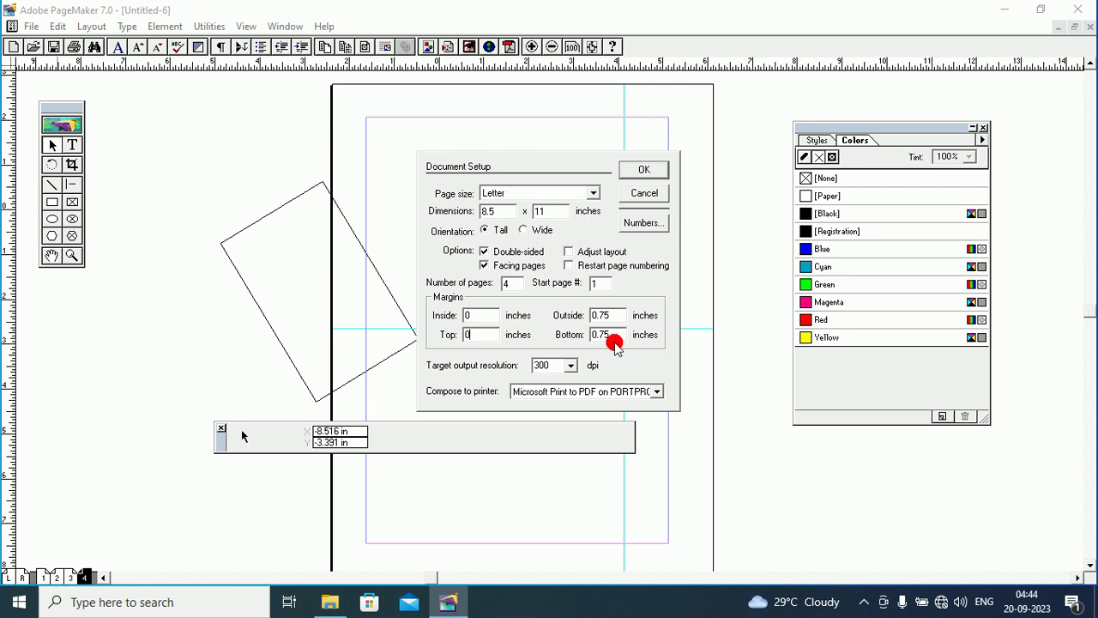
left_click_drag(615, 343, 542, 333)
type("0")
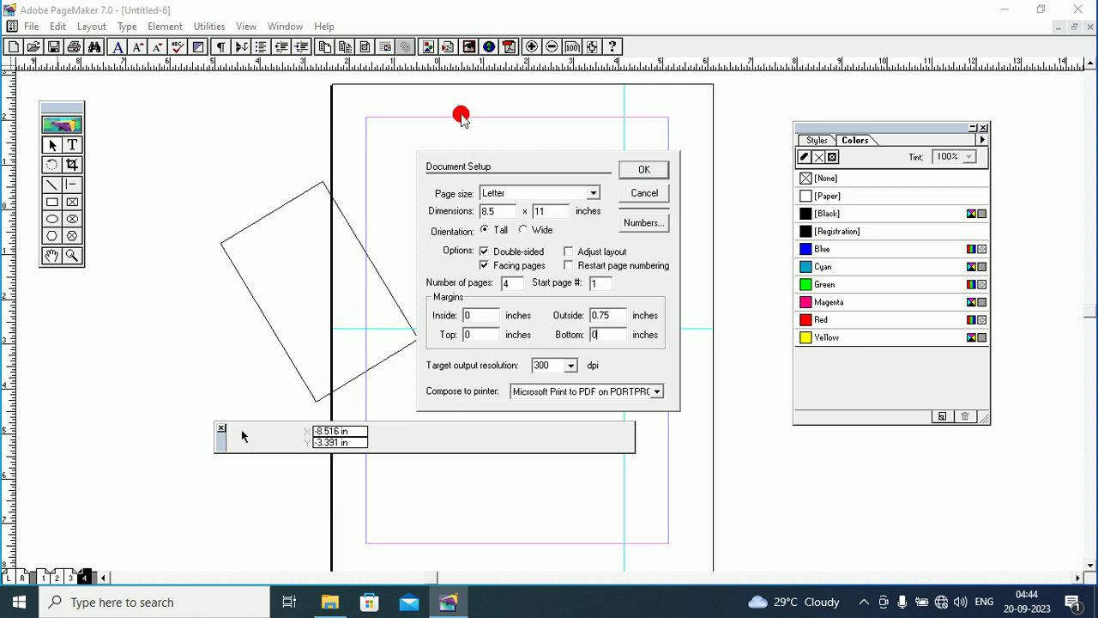
left_click(643, 175)
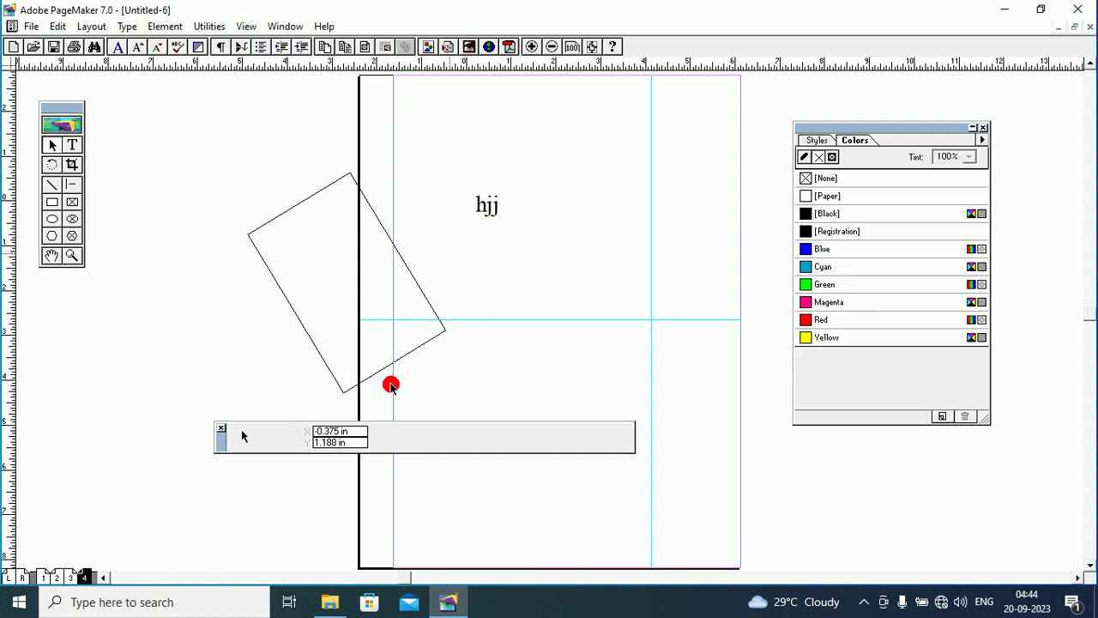
- Set the document's outside margin to 0 inches
left_click(31, 26)
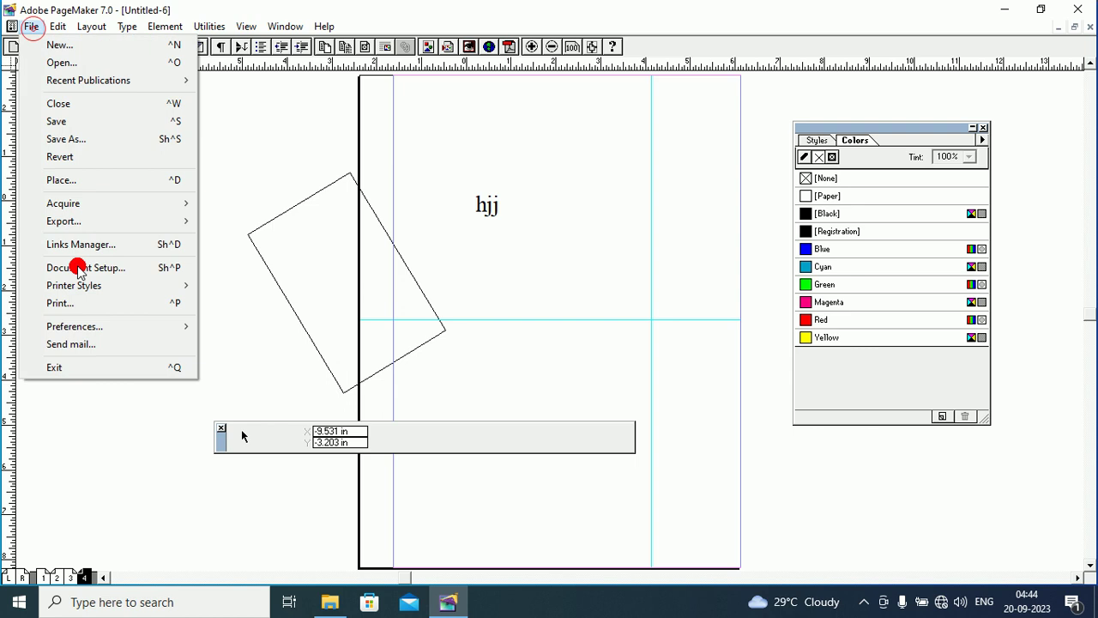
left_click(78, 269)
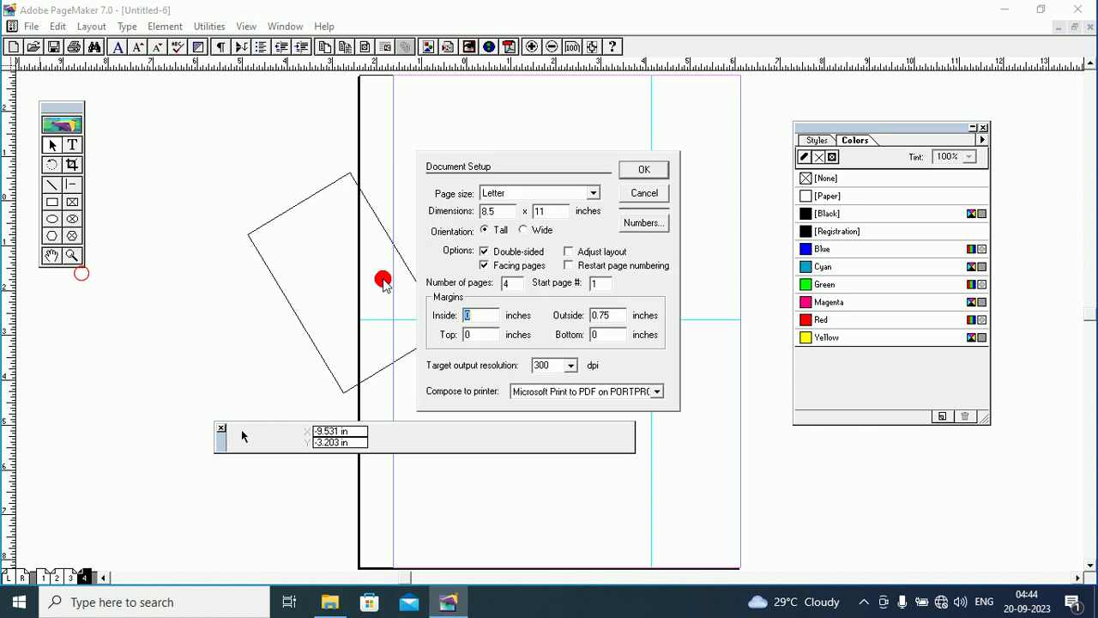
left_click_drag(611, 315, 576, 312)
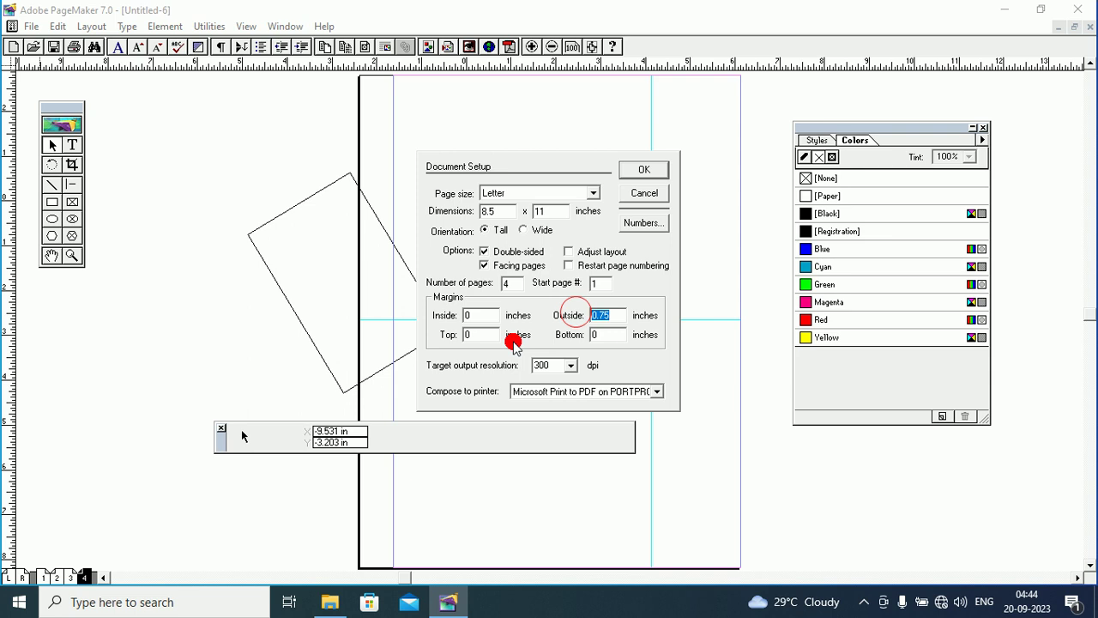
type("0")
left_click(618, 169)
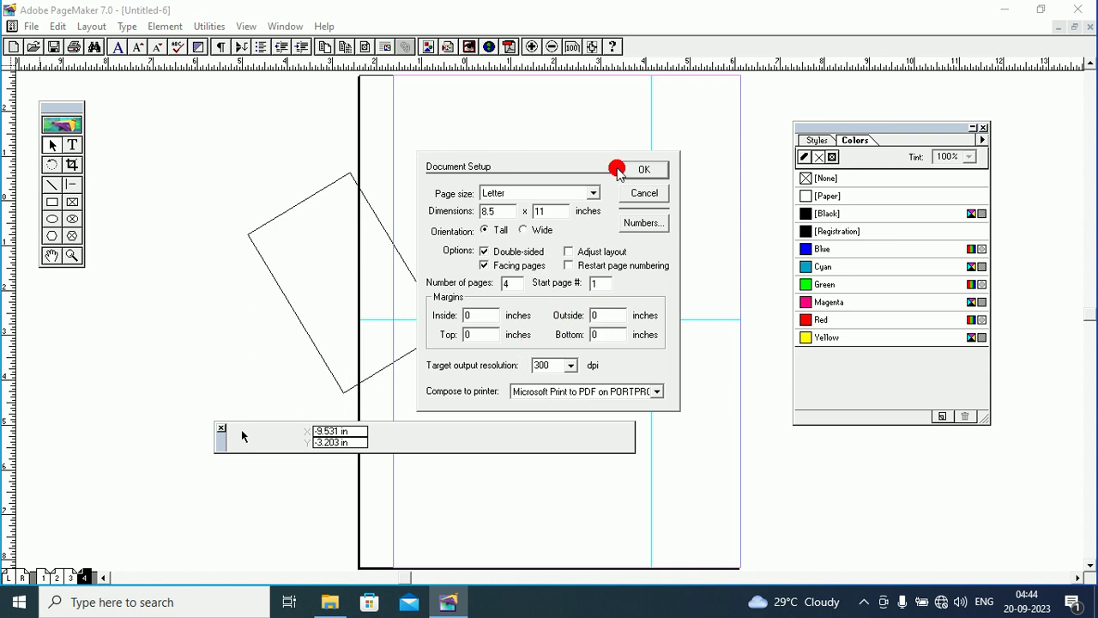
left_click(456, 102)
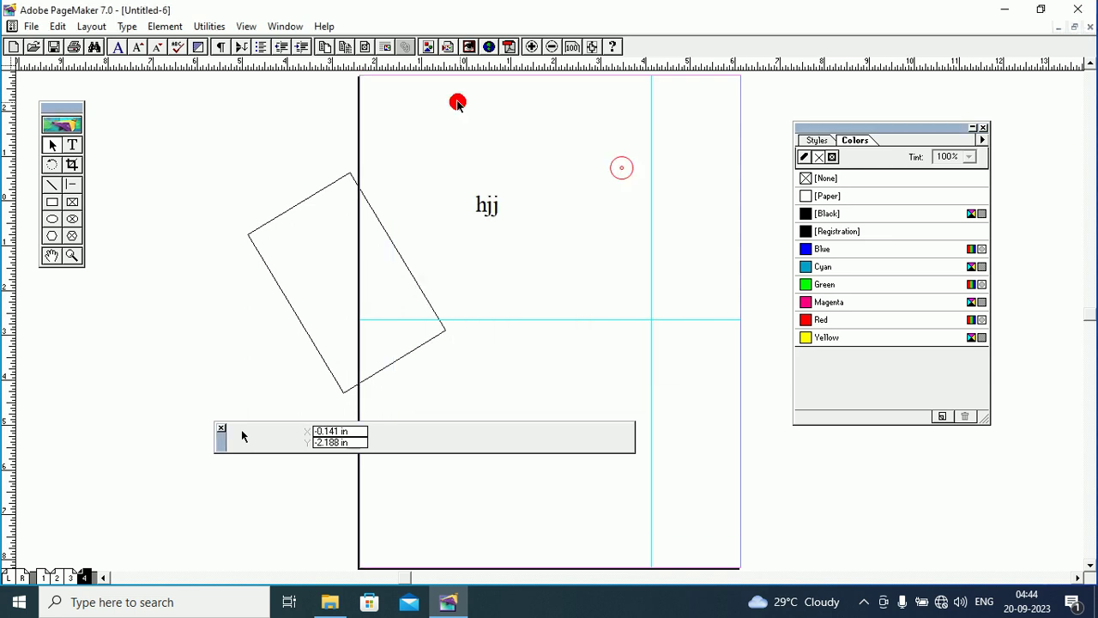
mouse_move(457, 102)
left_mouse_down()
mouse_move(504, 346)
mouse_move(517, 325)
mouse_move(522, 135)
mouse_move(503, 217)
mouse_move(230, 259)
mouse_move(889, 48)
mouse_move(1060, 35)
mouse_move(35, 34)
left_mouse_up()
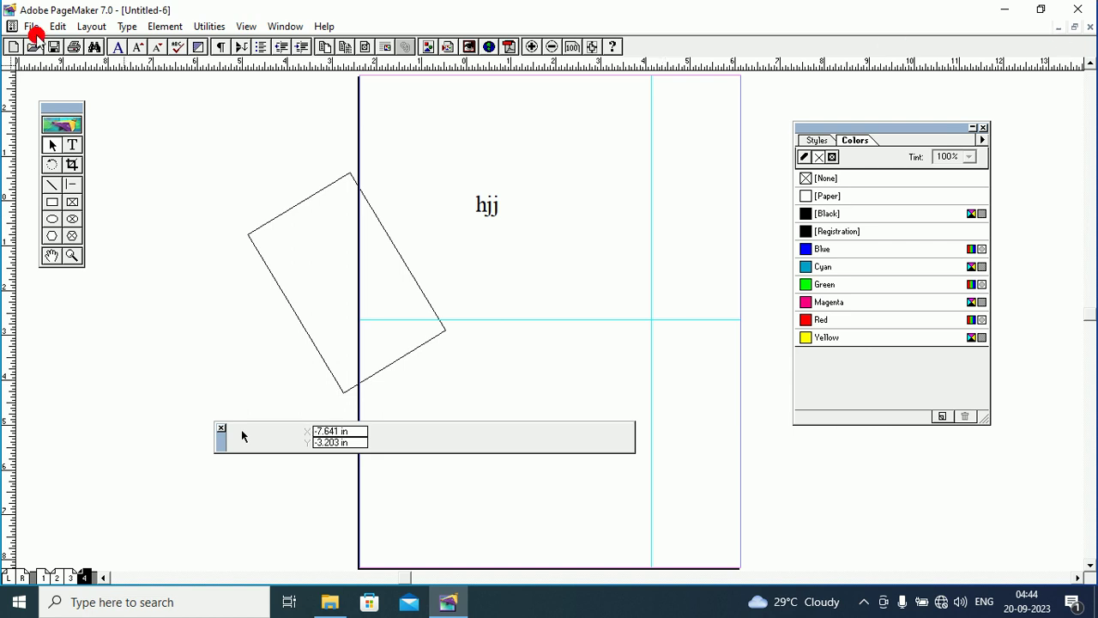
- Review the margin fields in Document Setup and cancel the dialog
left_click(33, 27)
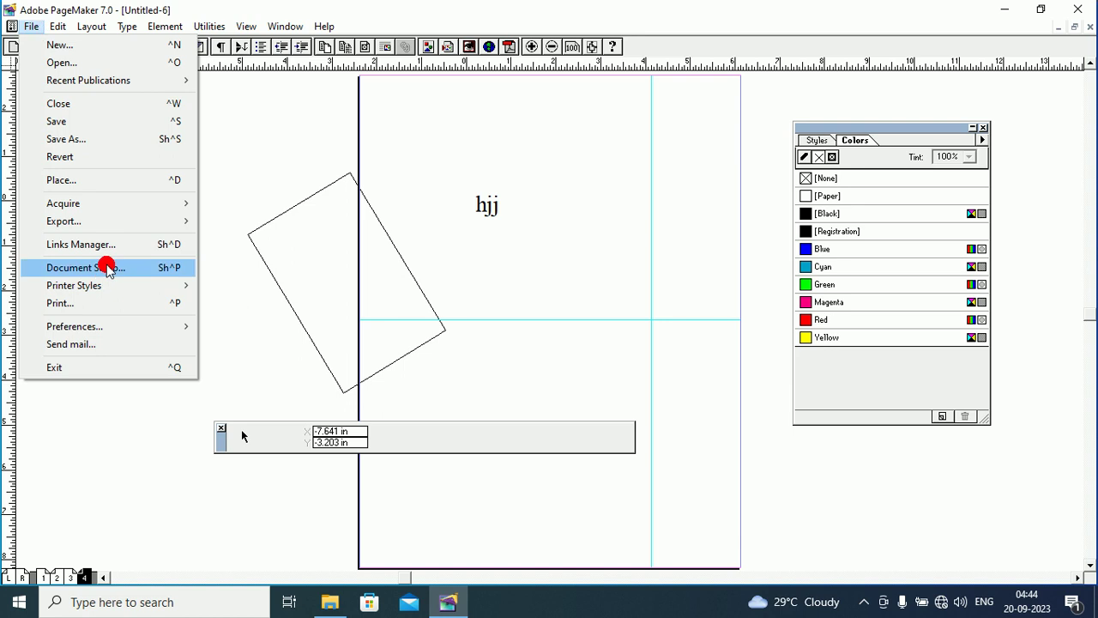
left_click(106, 267)
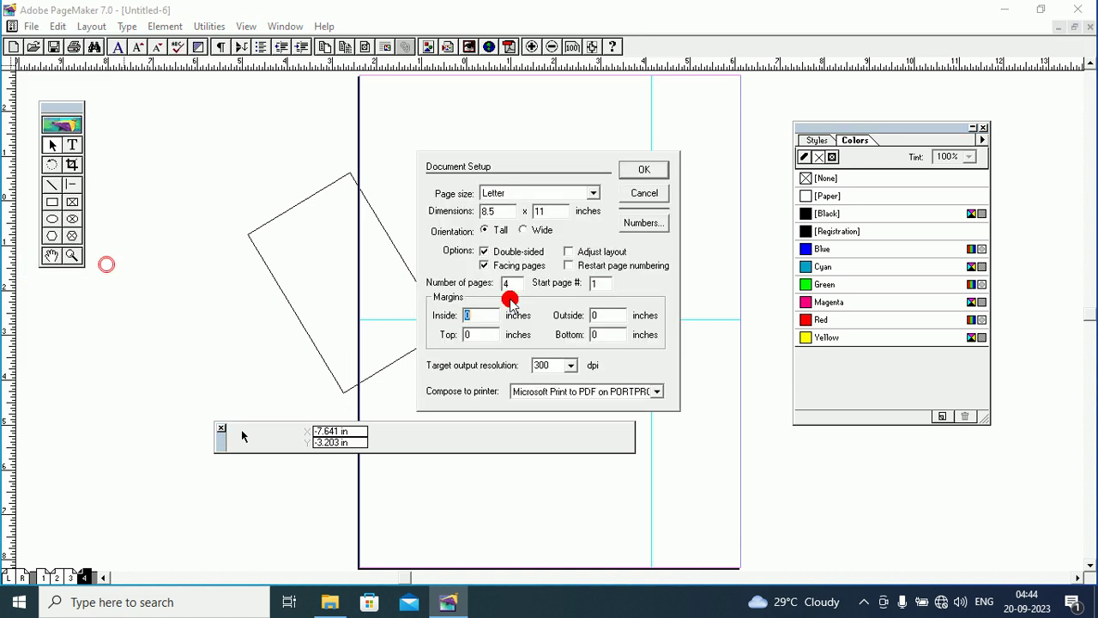
left_click(477, 315)
left_click_drag(477, 315, 553, 331)
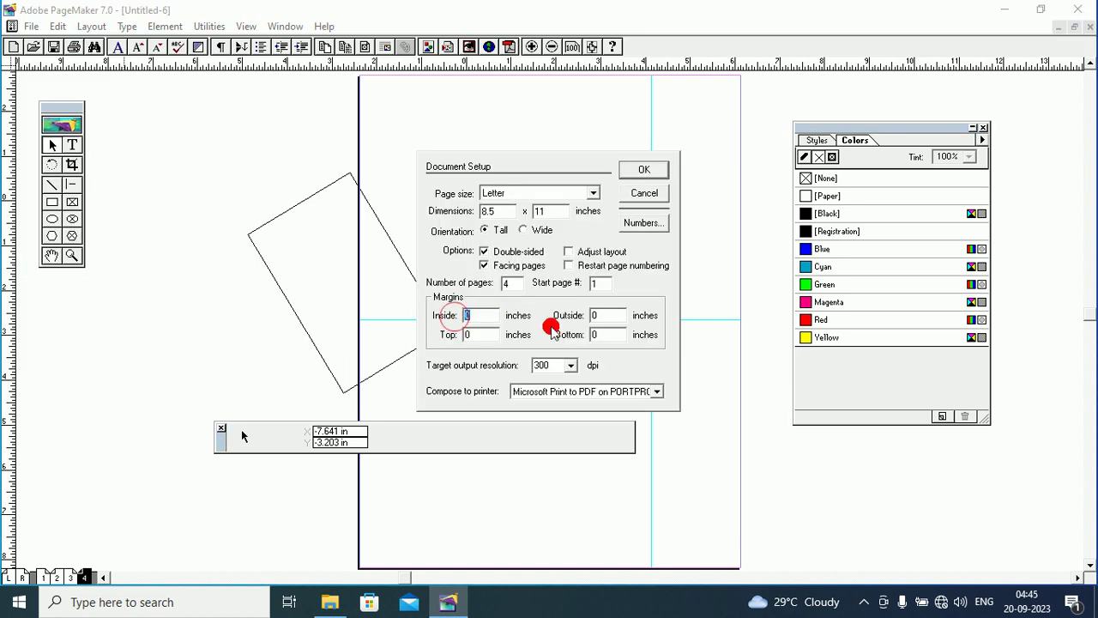
left_click(640, 195)
left_click(79, 542)
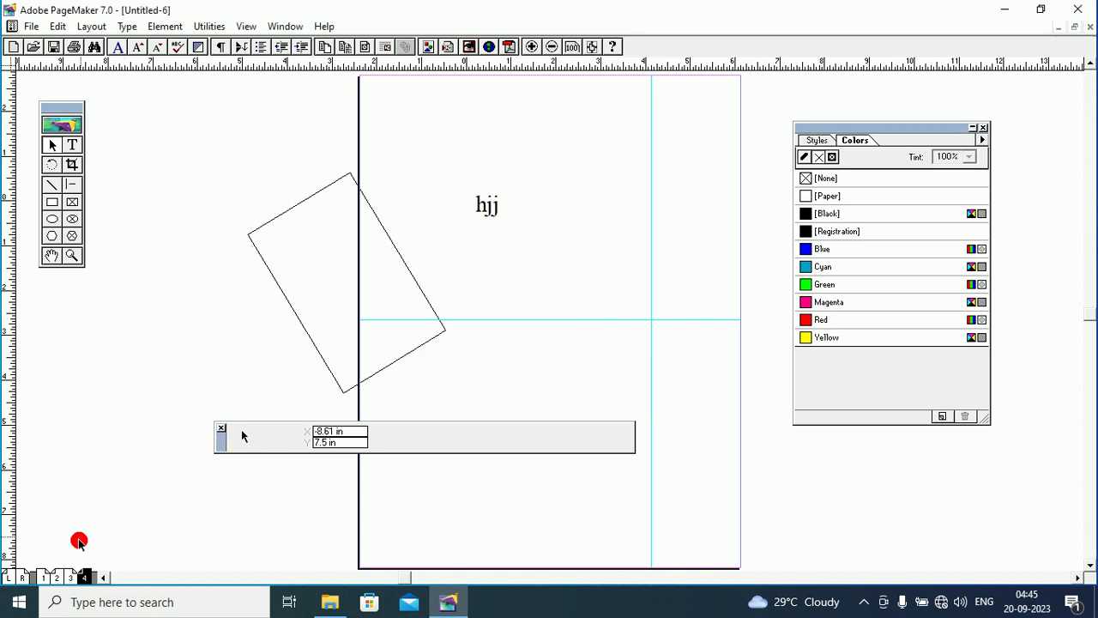
left_click(981, 57)
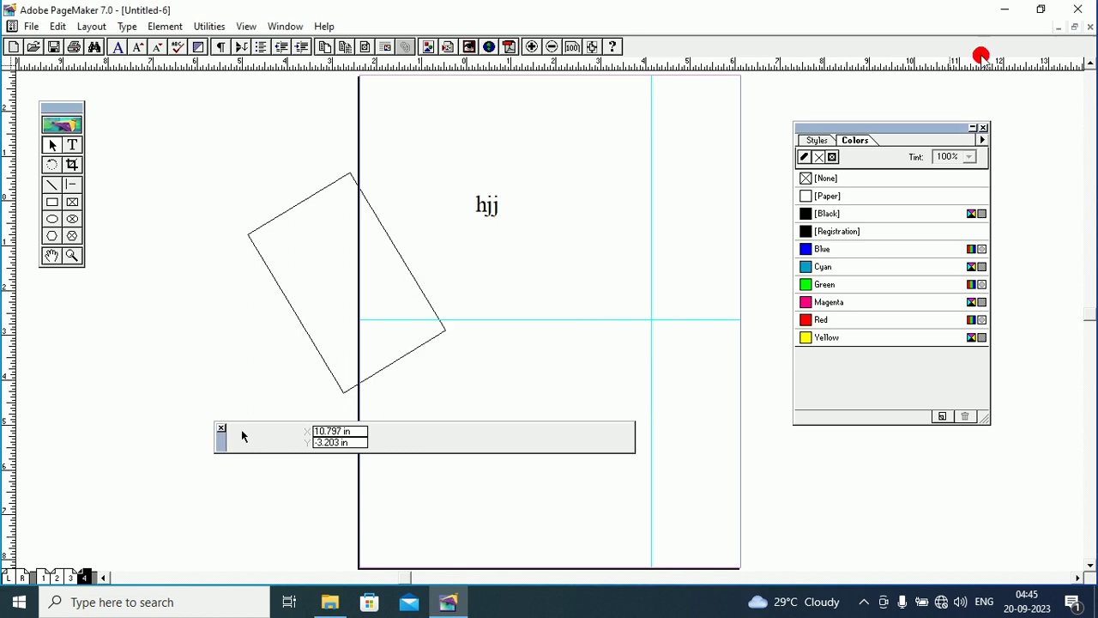
- Minimize the open publication, create a new one with the default Letter-size document settings, and maximize its window
left_click(1058, 27)
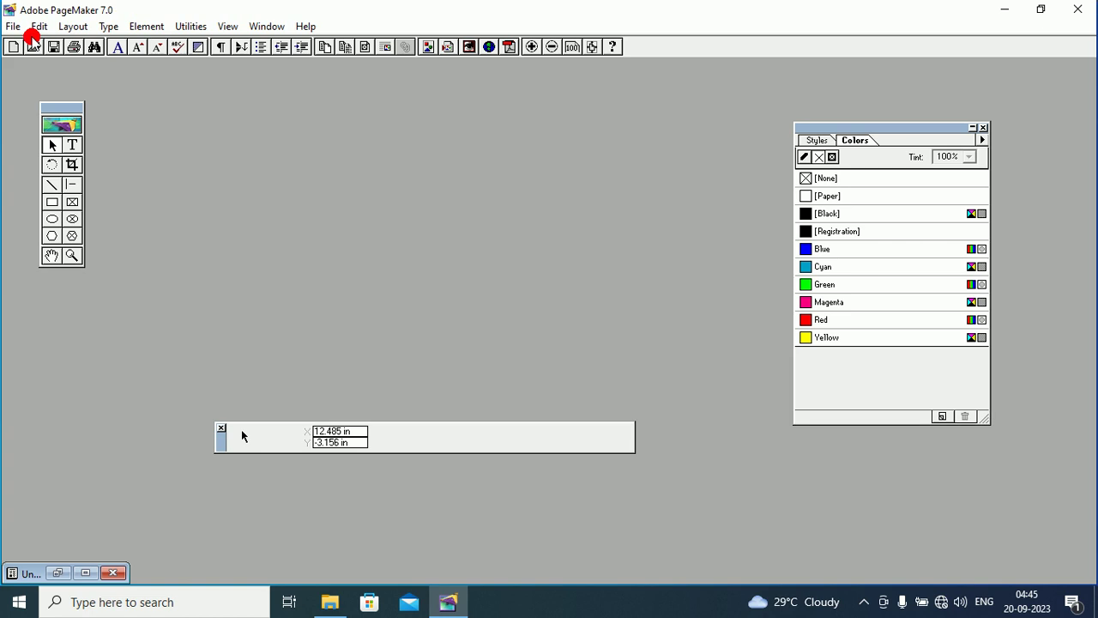
left_click(13, 25)
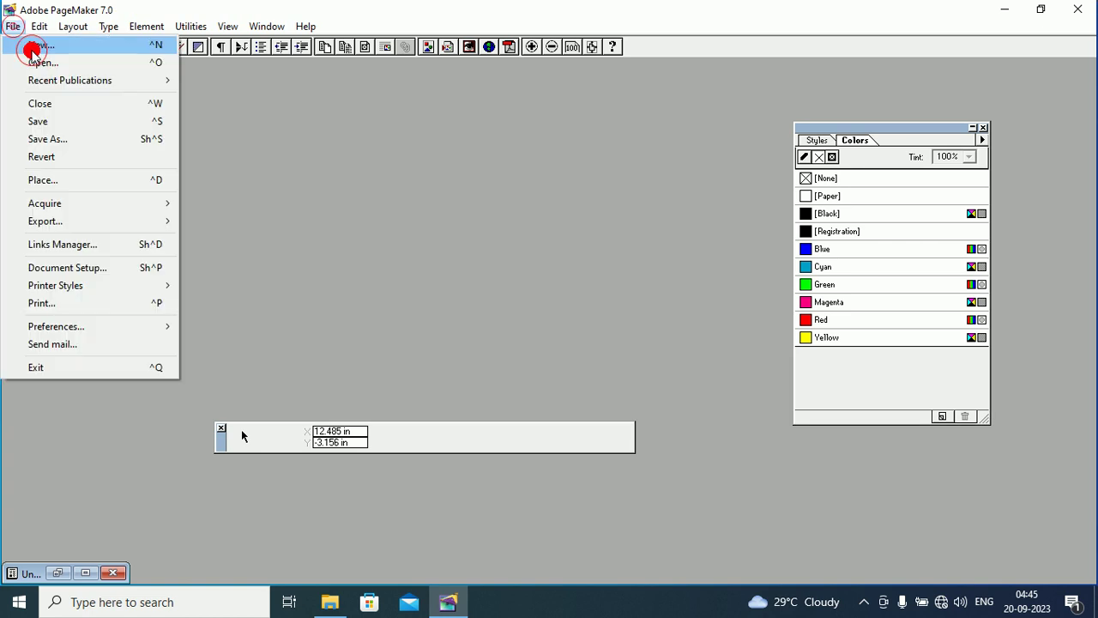
left_click(31, 48)
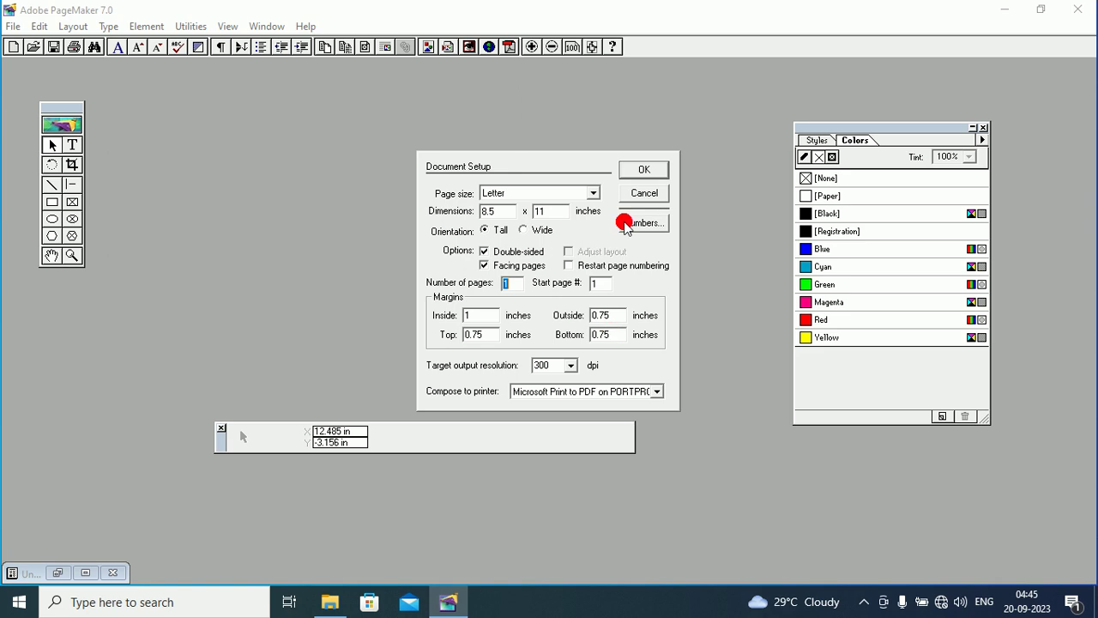
left_click(642, 169)
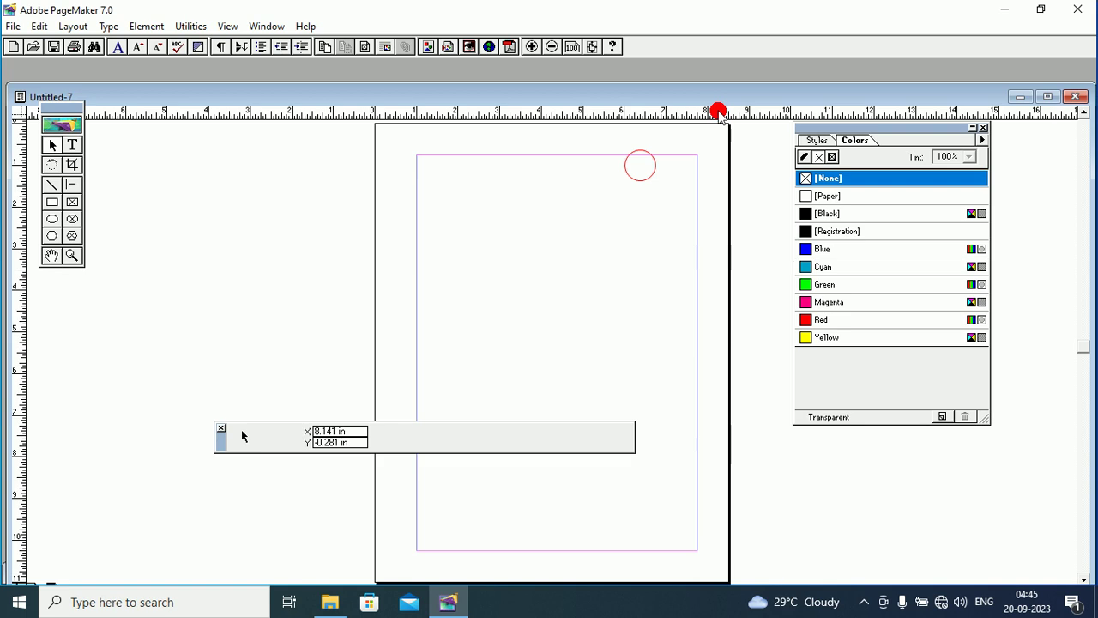
left_click_drag(719, 112, 1049, 102)
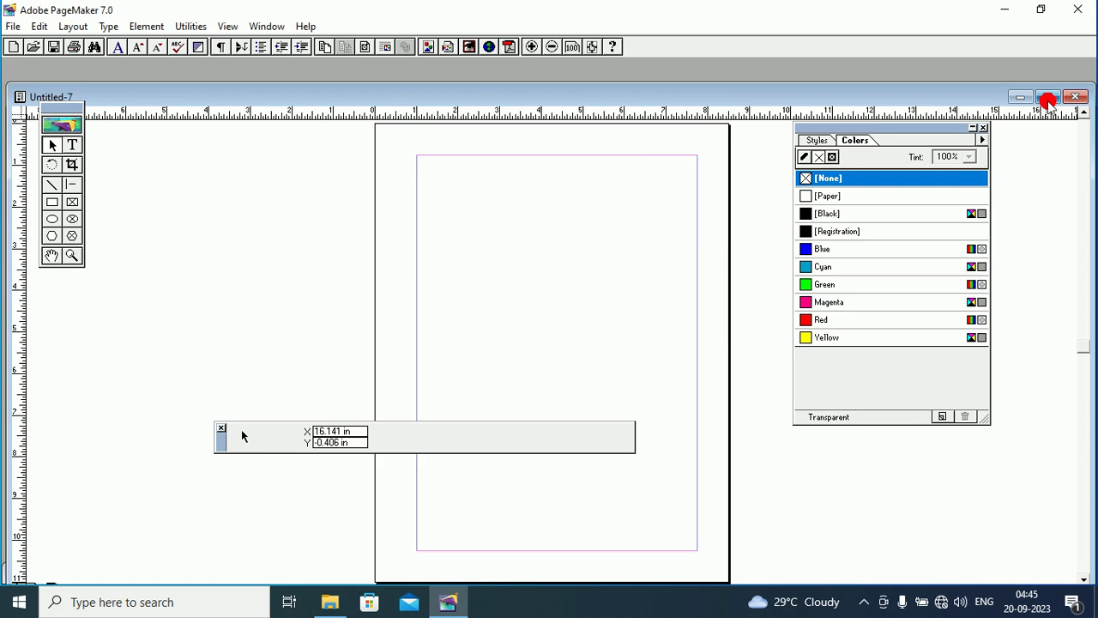
left_click(1049, 102)
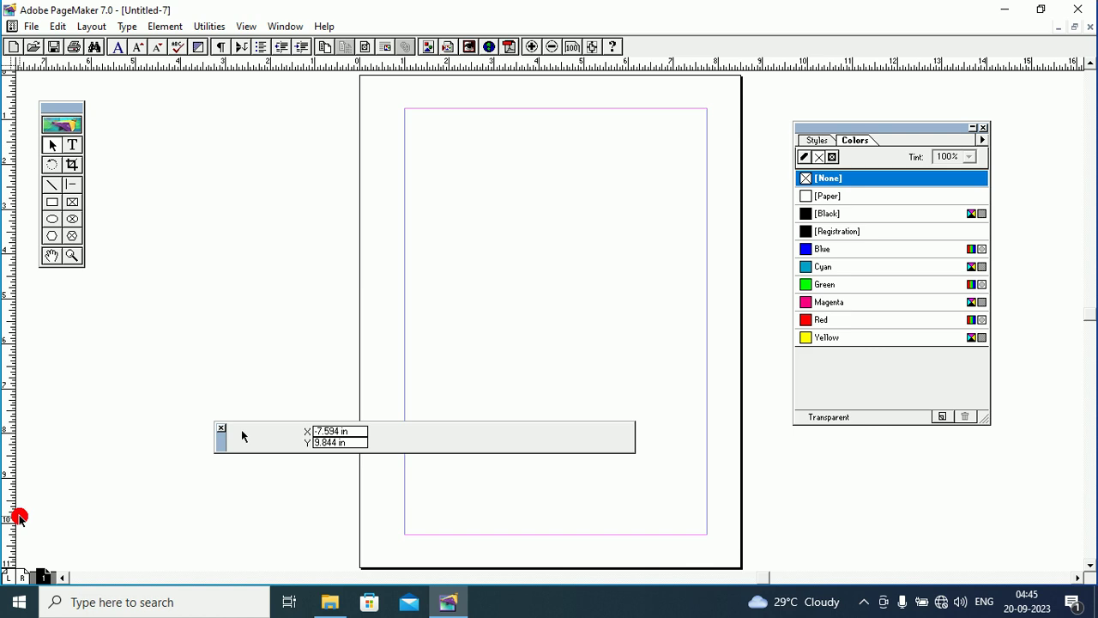
- Switch to the new publication's left and right master pages
left_click_drag(19, 517, 14, 580)
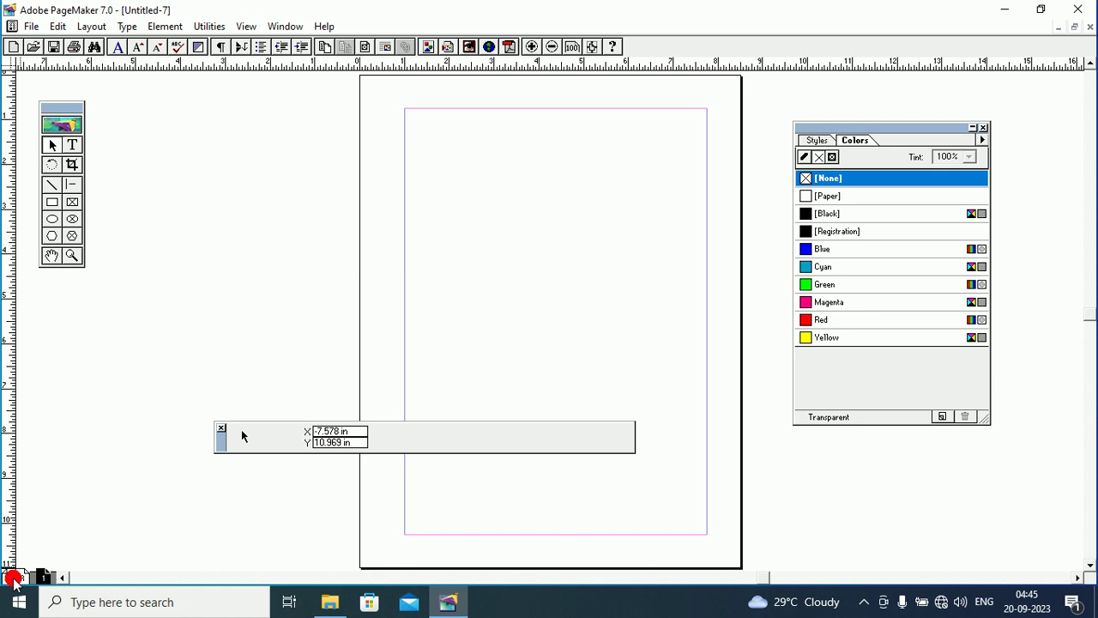
left_click_drag(14, 580, 275, 259)
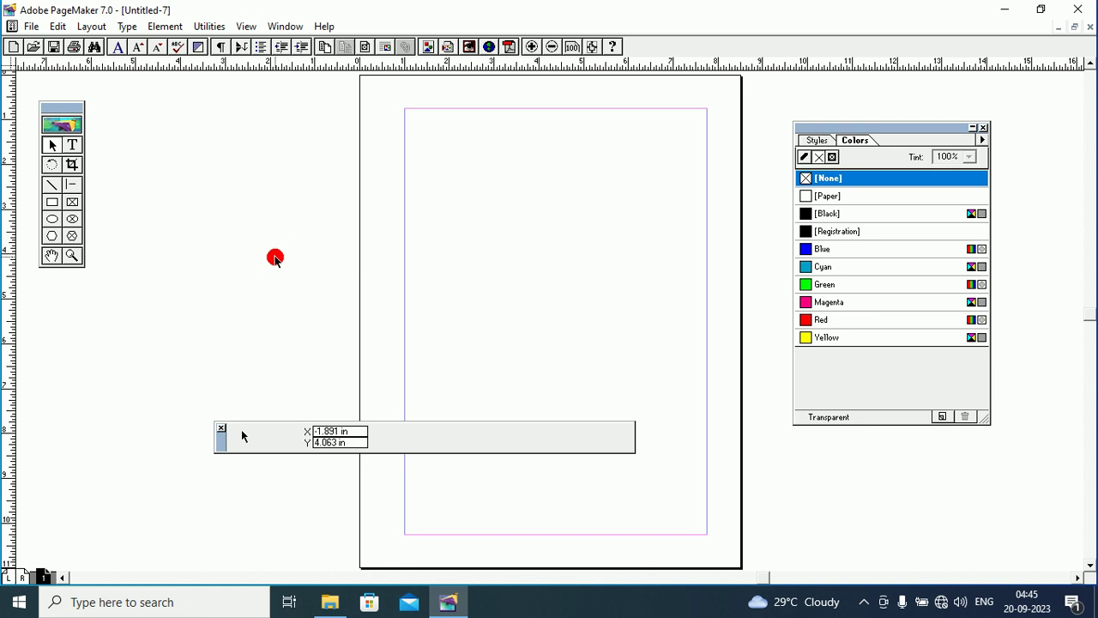
left_click_drag(274, 259, 271, 229)
left_click(52, 201)
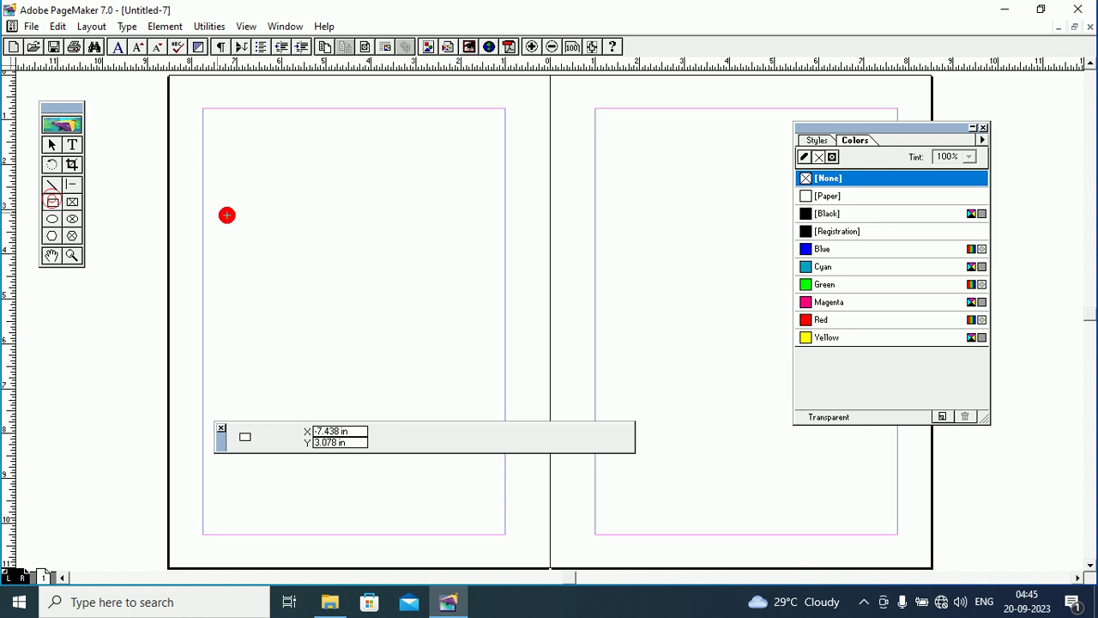
left_click(247, 191)
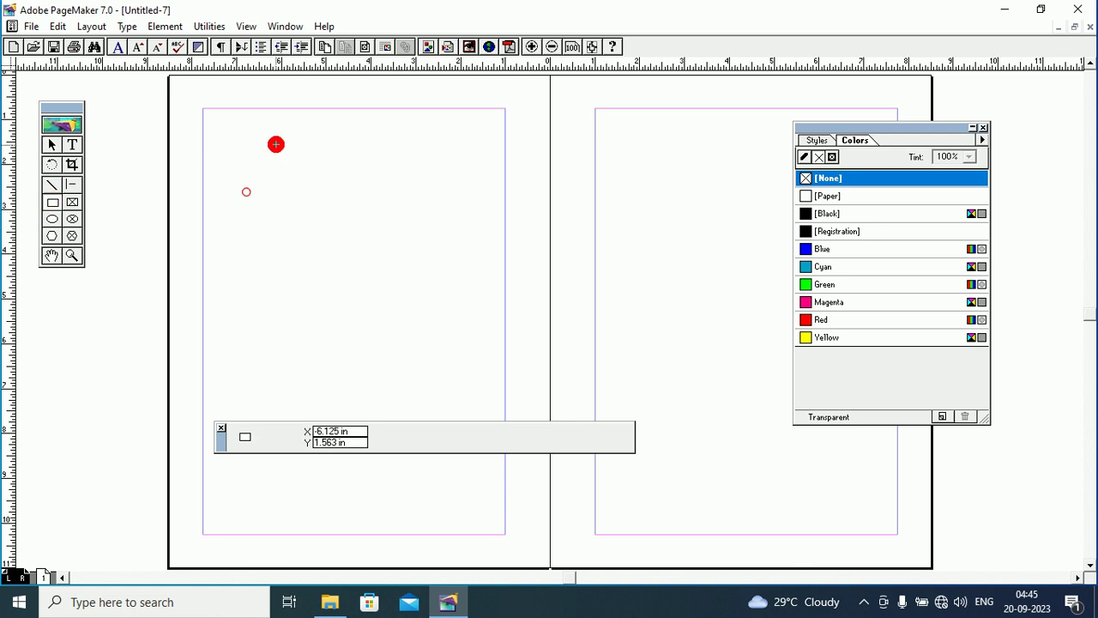
- Add a person's first name as 36 pt text near the upper edge of the left master page
left_click(73, 143)
left_click_drag(273, 144, 351, 175)
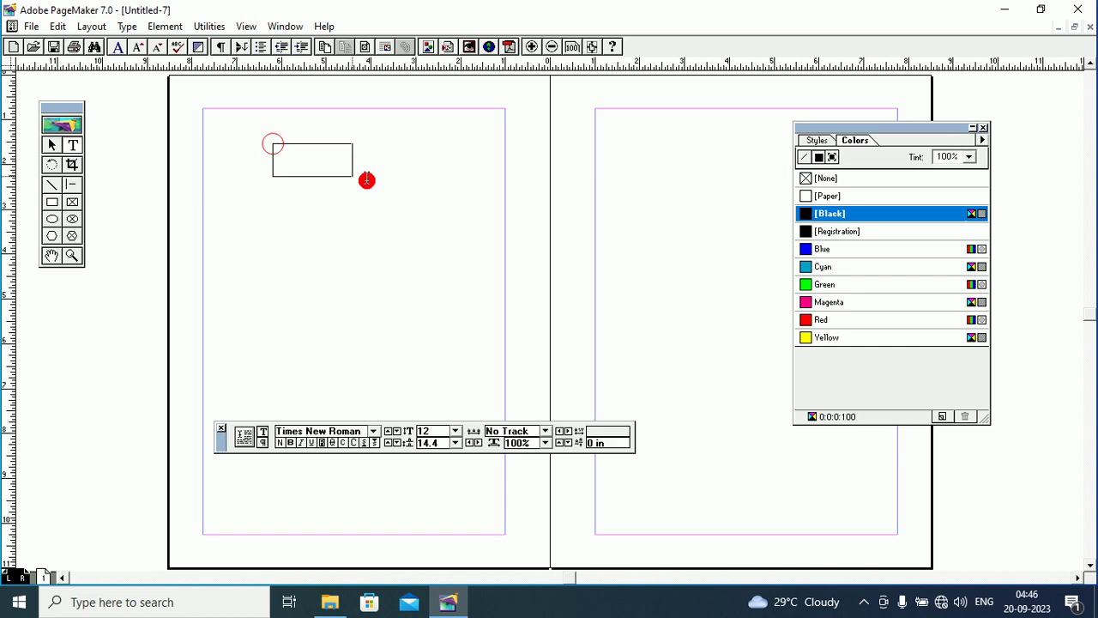
left_click(465, 204)
left_click(455, 430)
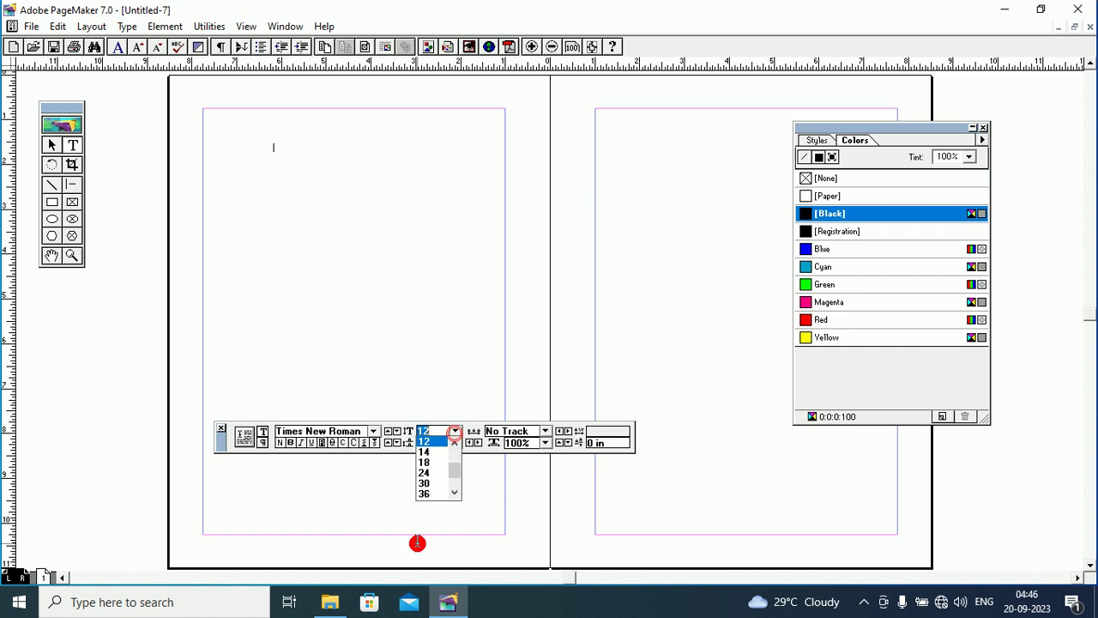
left_click(424, 493)
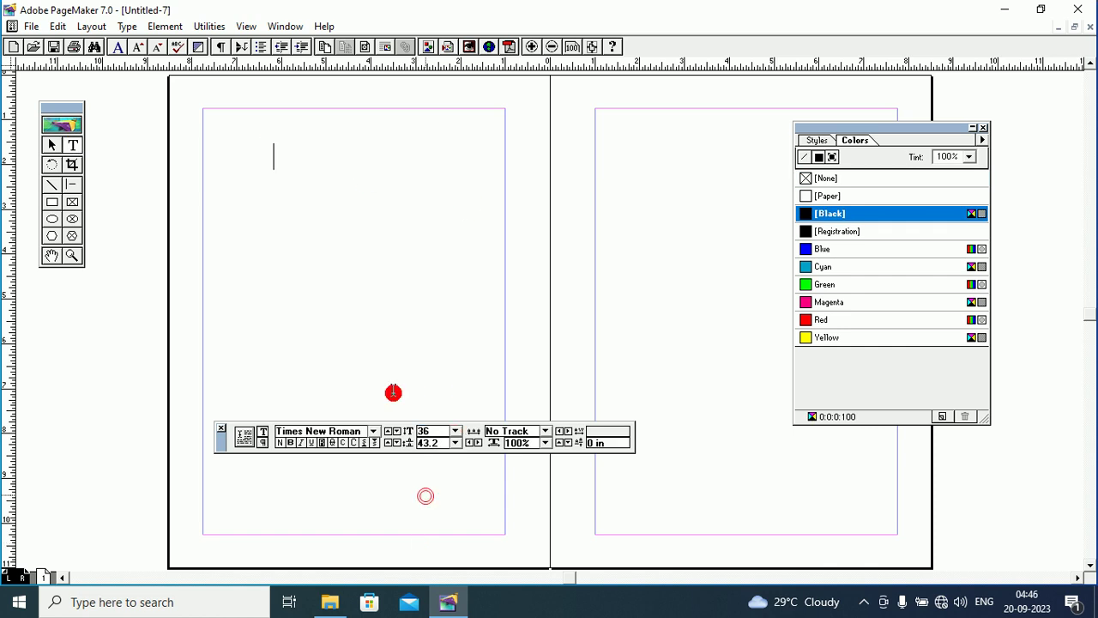
type("gaut")
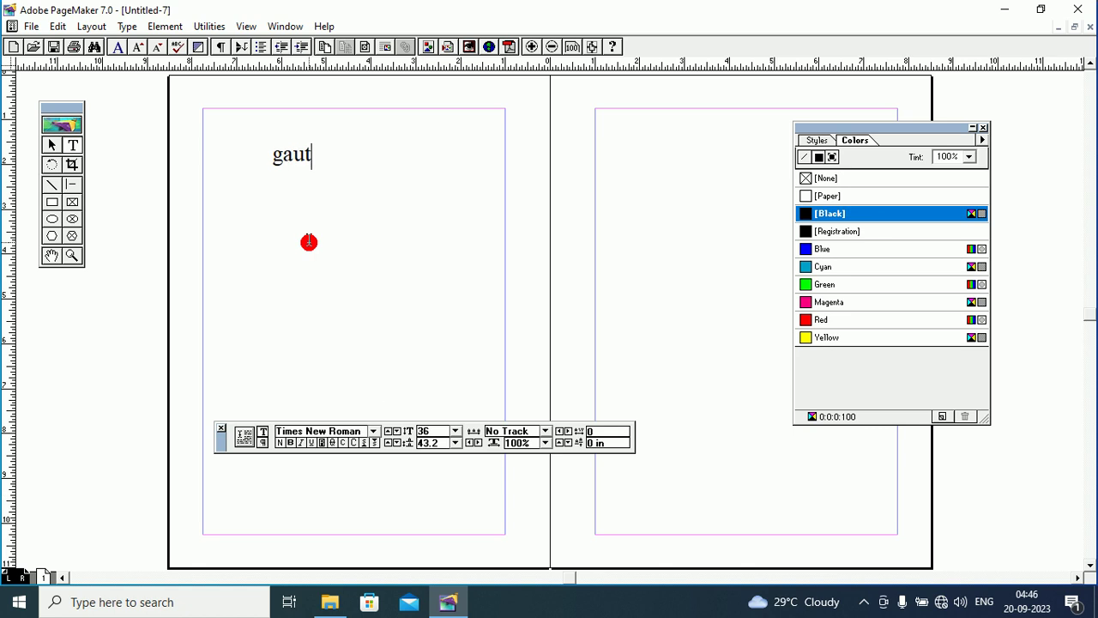
type("am")
left_click(51, 145)
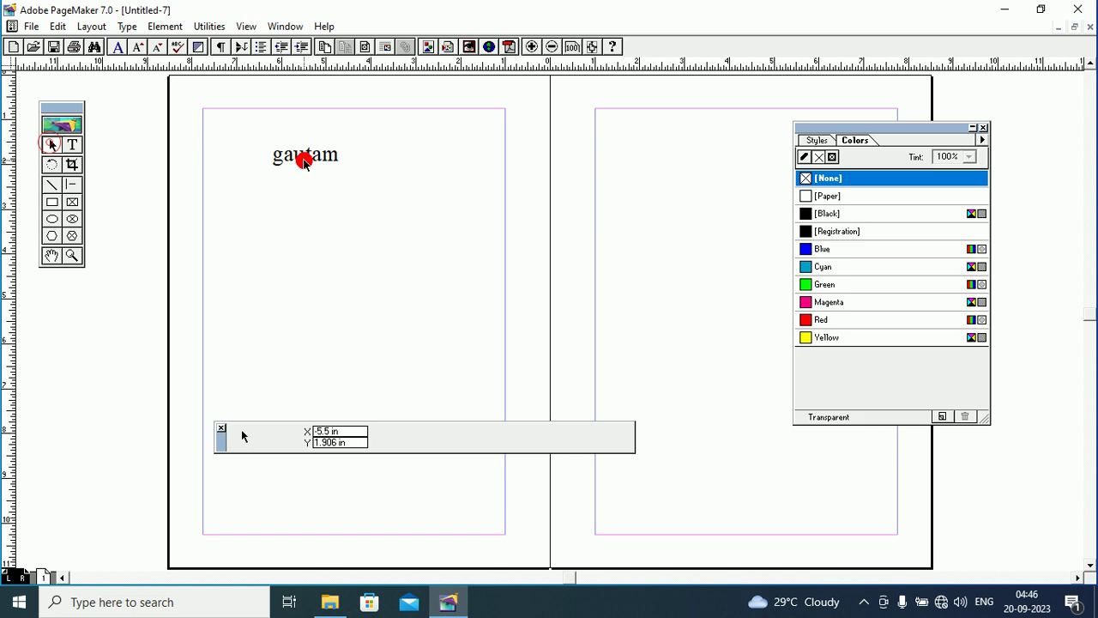
left_click(305, 161)
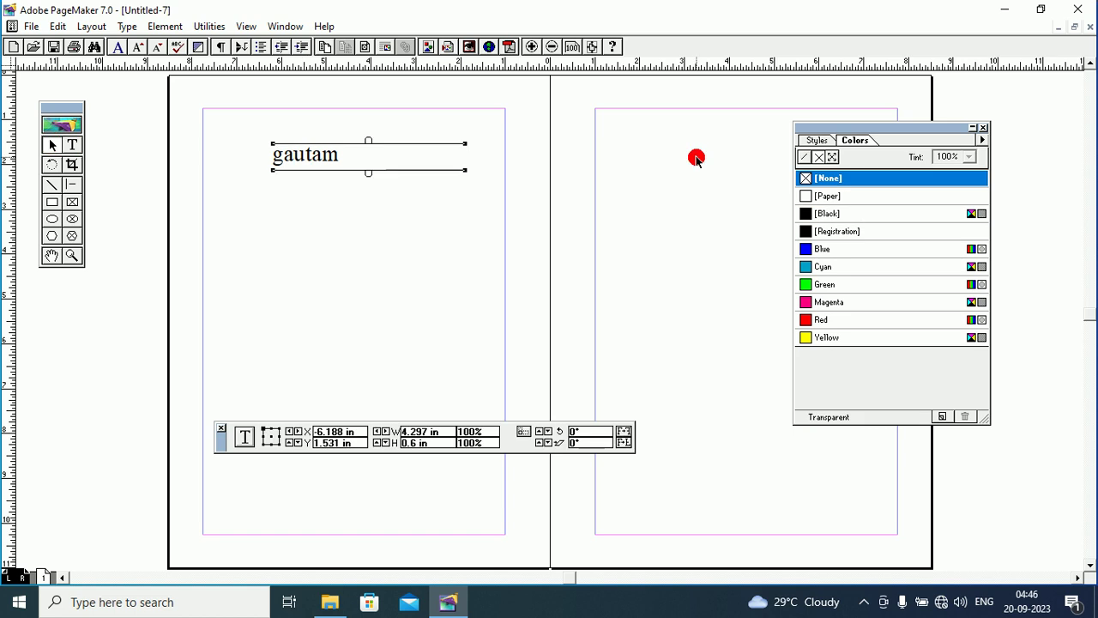
- Add the text "thankyou" near the upper edge of the right master page and set its size to 36 pt
left_click(72, 144)
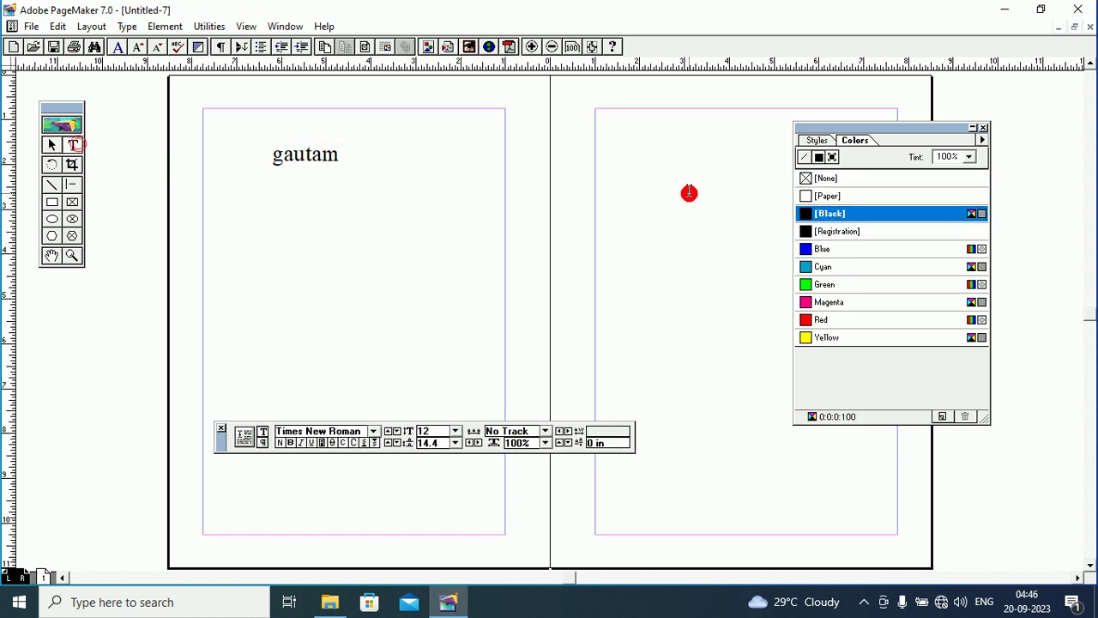
left_click_drag(638, 163, 758, 211)
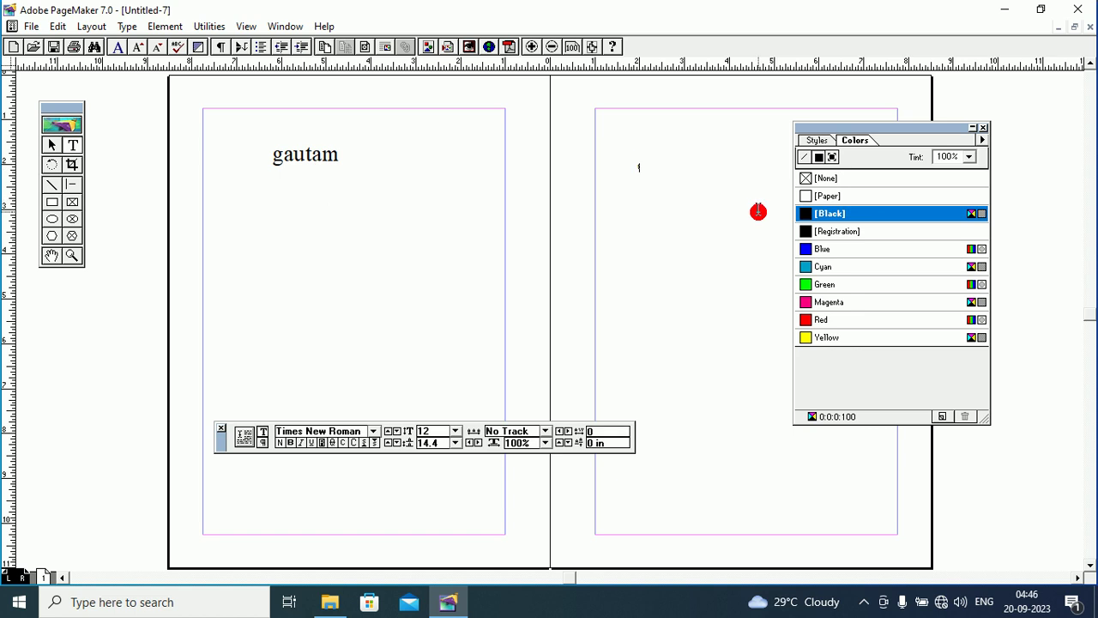
type("thankyou")
left_click(678, 168)
left_click_drag(678, 169, 621, 172)
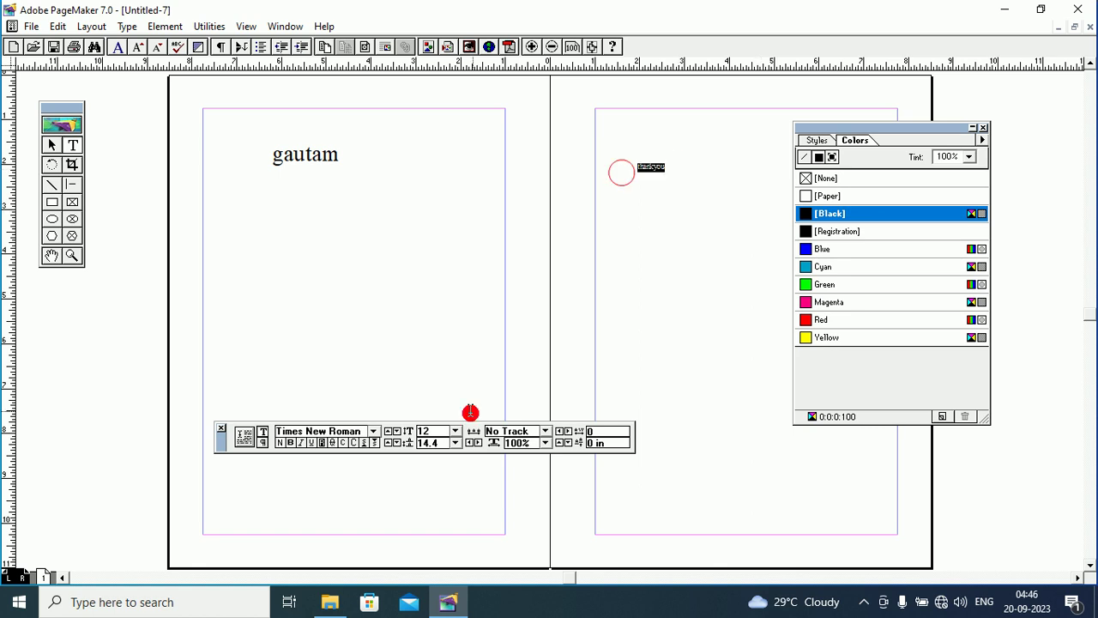
left_click(455, 430)
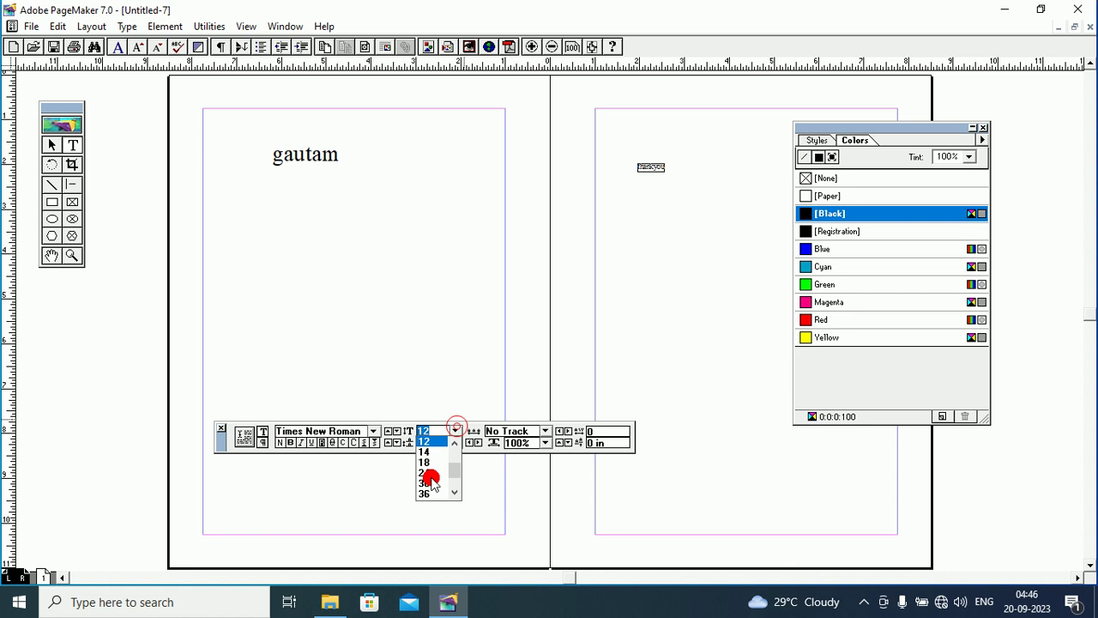
left_click(431, 490)
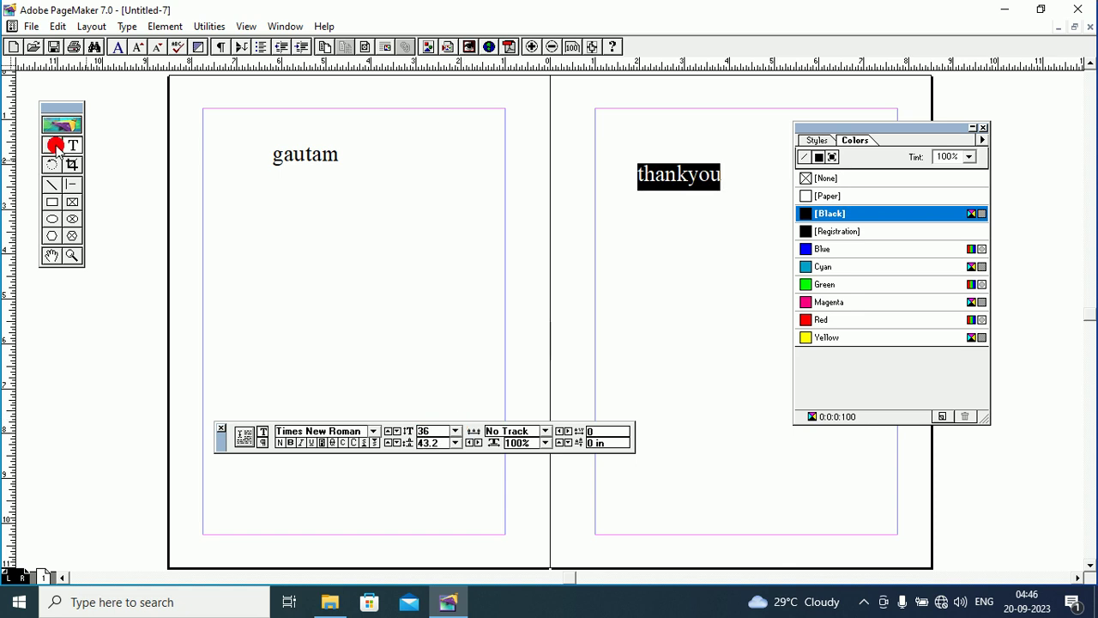
left_click(52, 145)
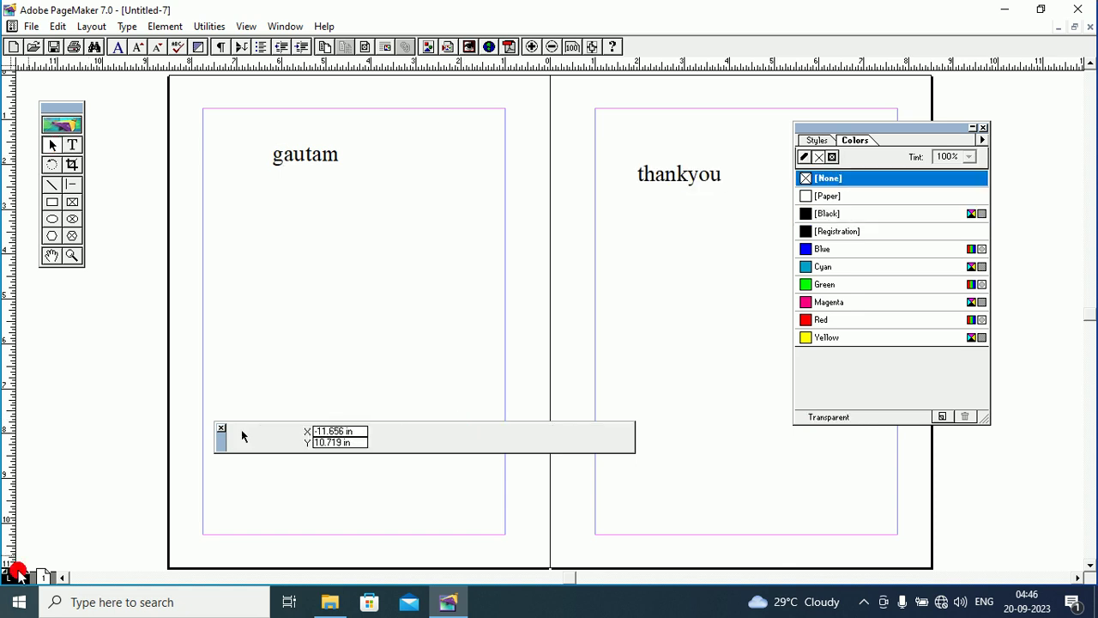
- Compare page 1 with the left and right master pages to see which master text it carries
left_click(17, 573)
left_click(274, 210)
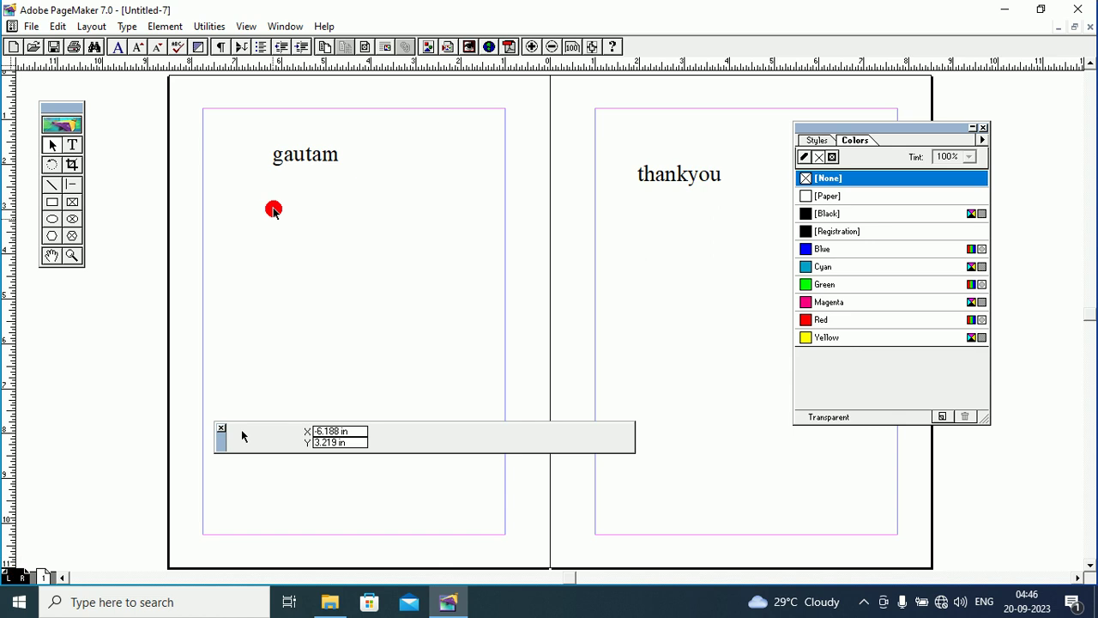
left_click(677, 188)
left_click(48, 567)
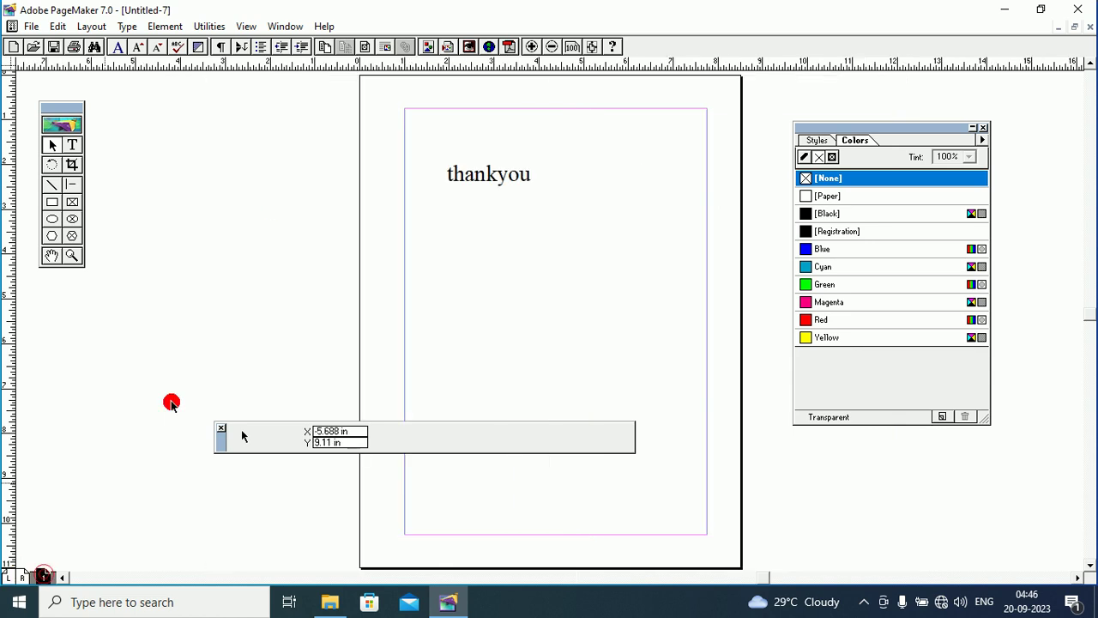
left_click(447, 163)
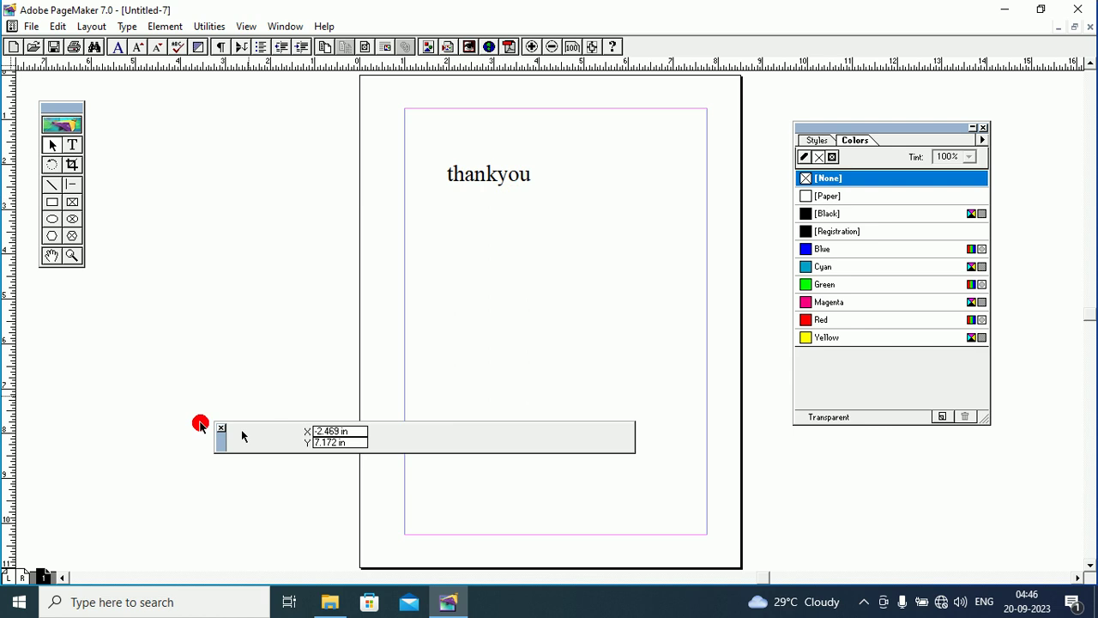
left_click(10, 571)
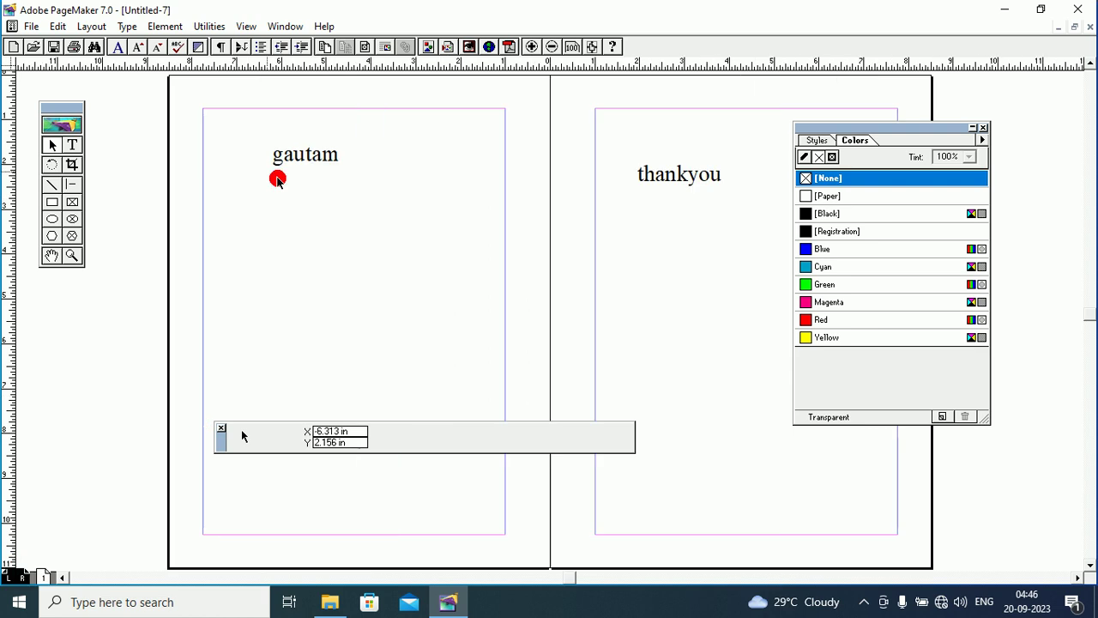
left_click(43, 577)
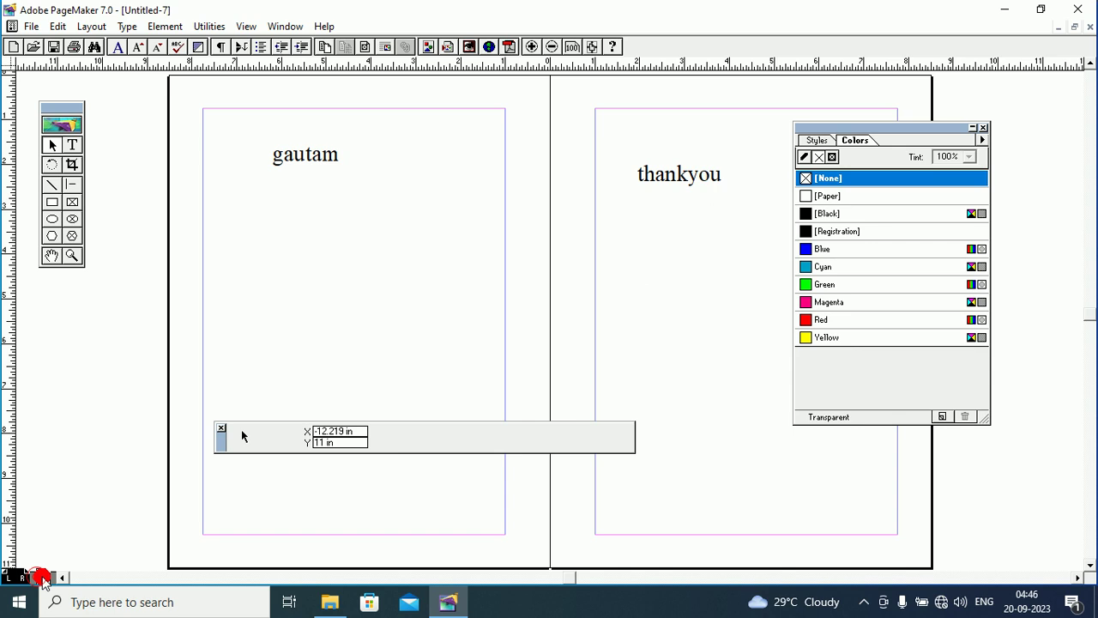
left_click(460, 152)
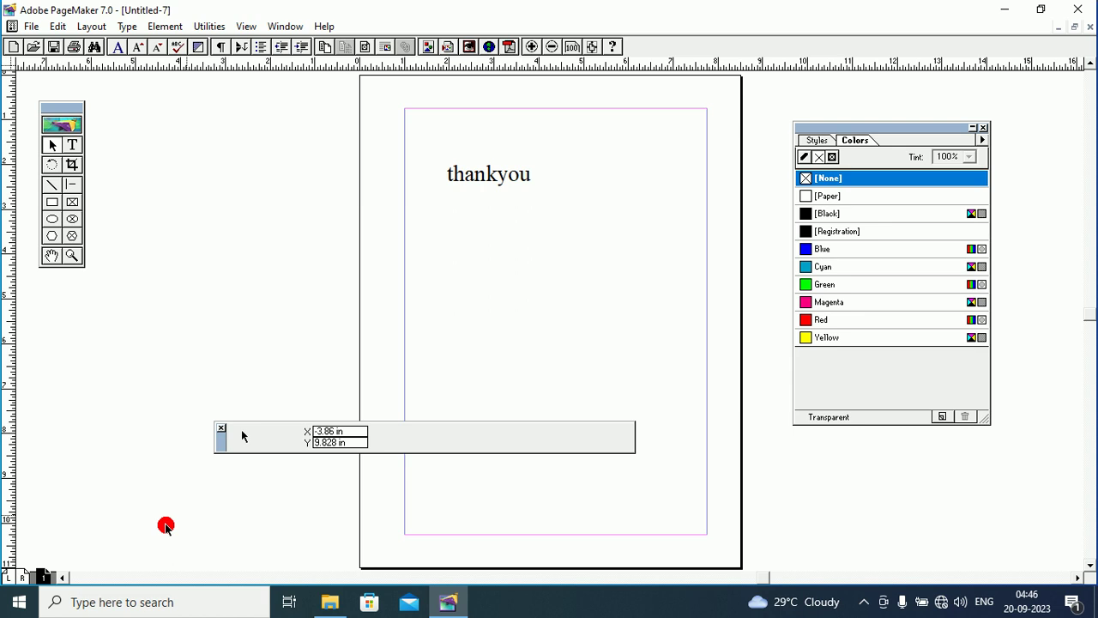
- Add two pages after page 1 and compare page 1 with the 2–3 spread
left_click(46, 577)
left_click_drag(48, 581, 99, 530)
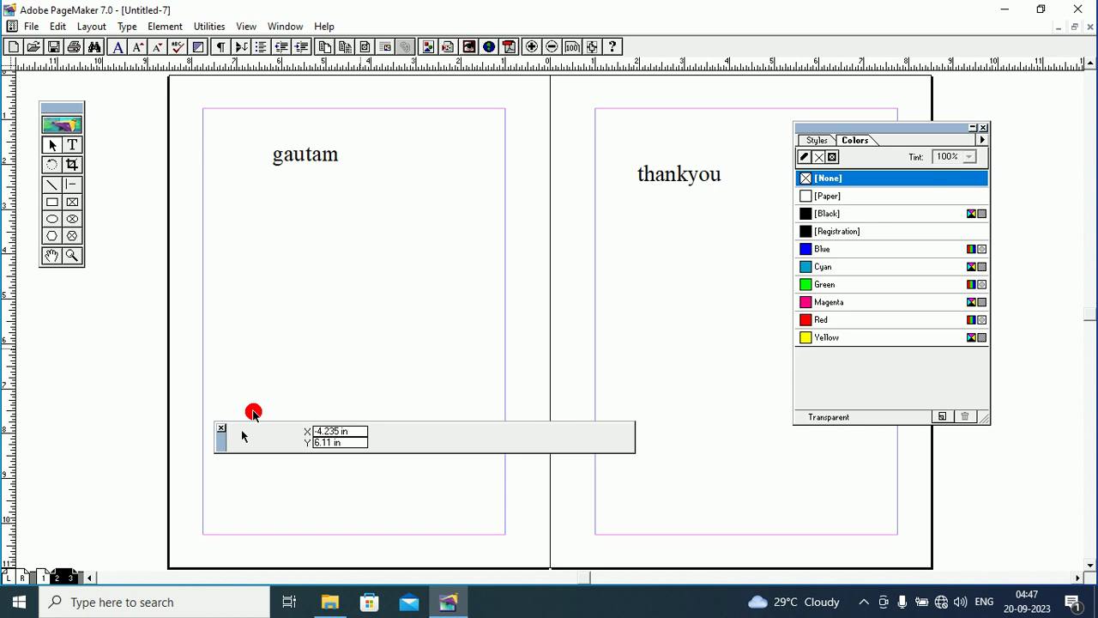
left_click(41, 574)
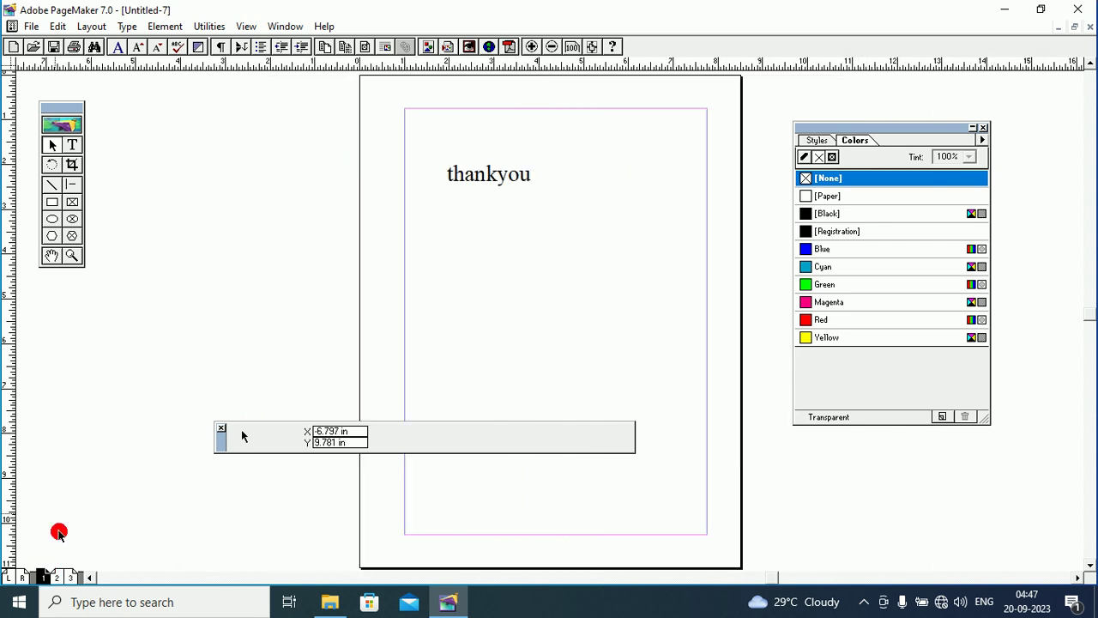
left_click(62, 577)
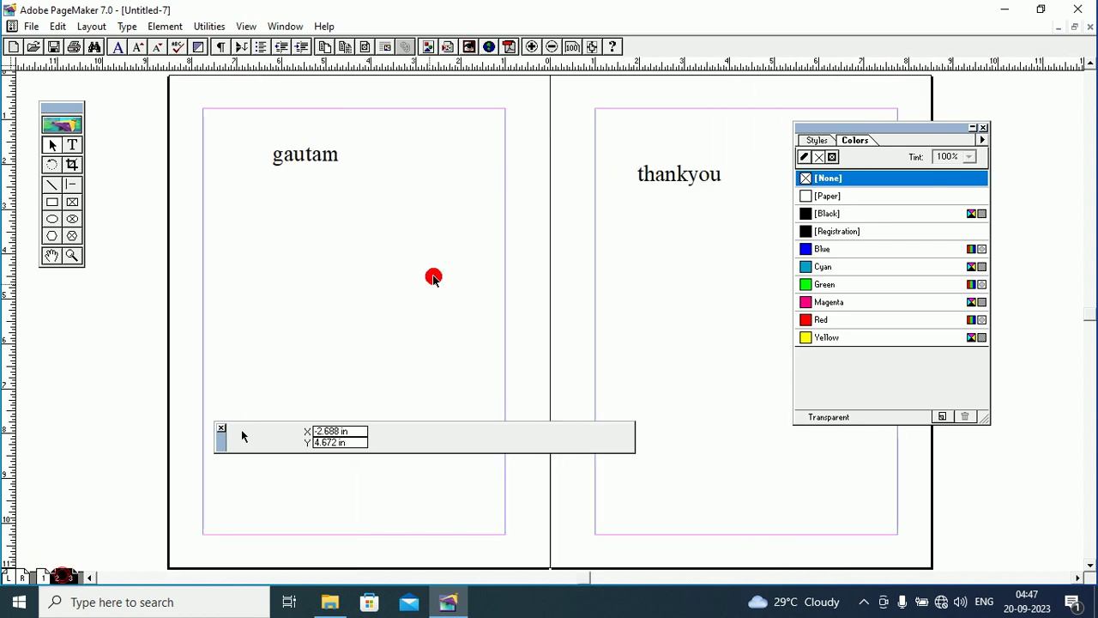
- Insert 10 pages after the current 2–3 spread, based on the Document Master
right_click(72, 576)
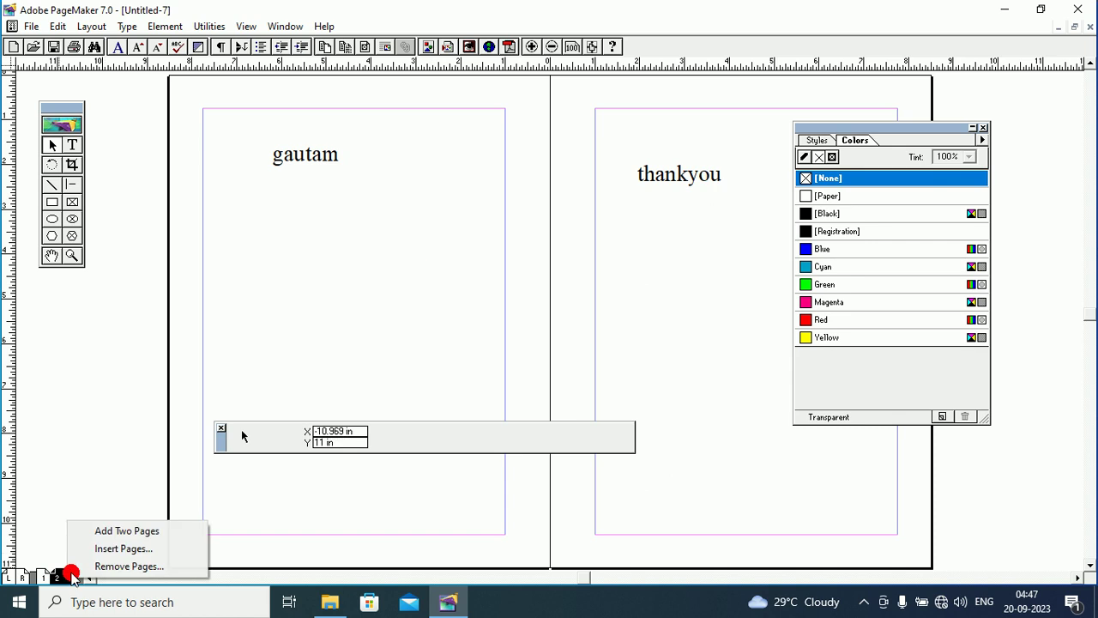
left_click(96, 549)
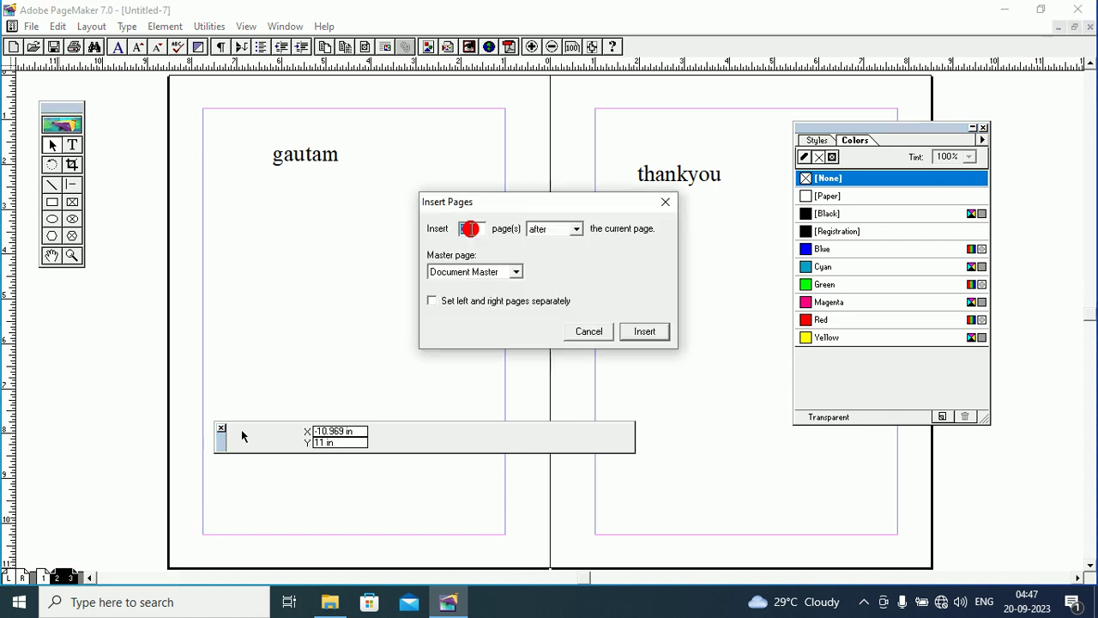
left_click_drag(470, 228, 448, 230)
type("10")
left_click(644, 330)
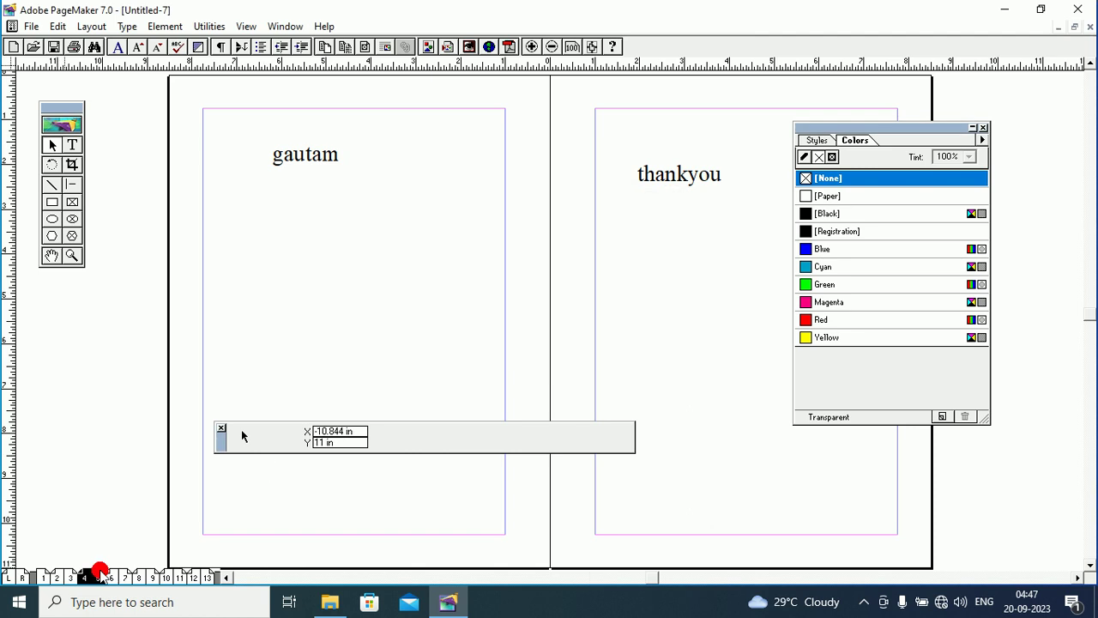
- Browse the inserted pages as far as the 8–9 spread to check the repeated master page text
left_click(166, 577)
mouse_move(165, 580)
left_mouse_down()
mouse_move(212, 582)
mouse_move(148, 581)
left_mouse_up()
left_click(147, 581)
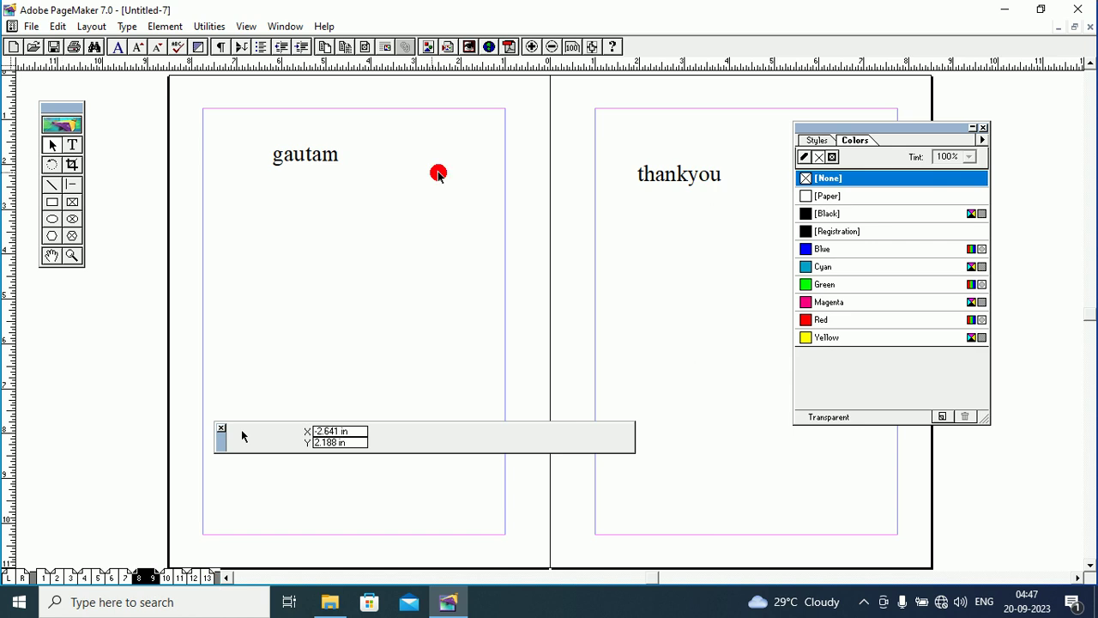
- Examine the repeated master text on the 6–7 and 12–13 spreads and try to select it there
left_click(189, 580)
left_click(125, 570)
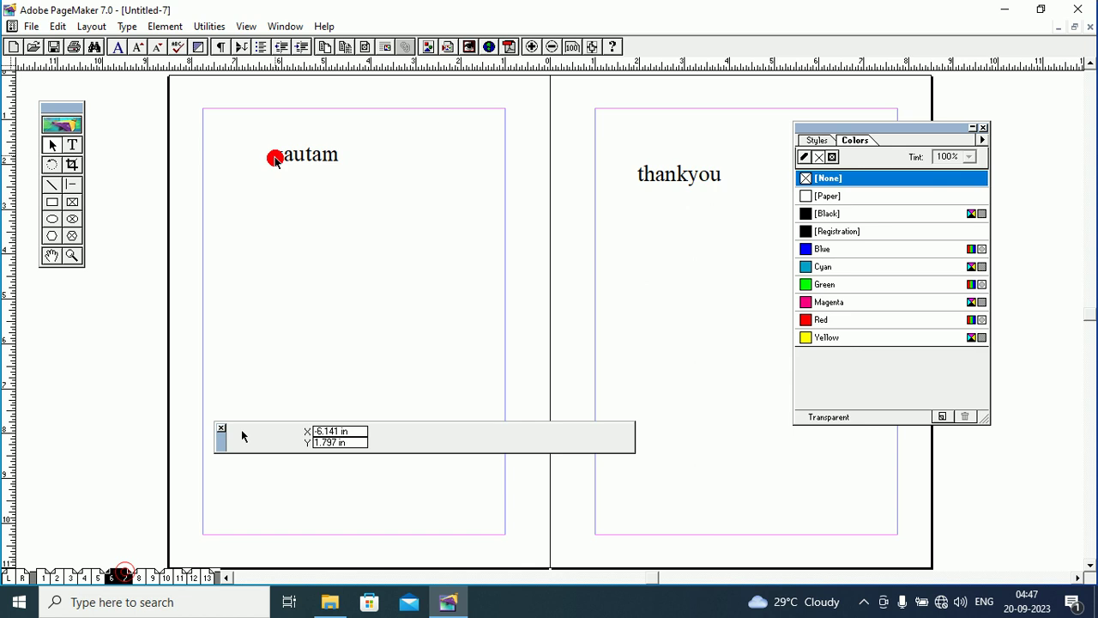
left_click(145, 242)
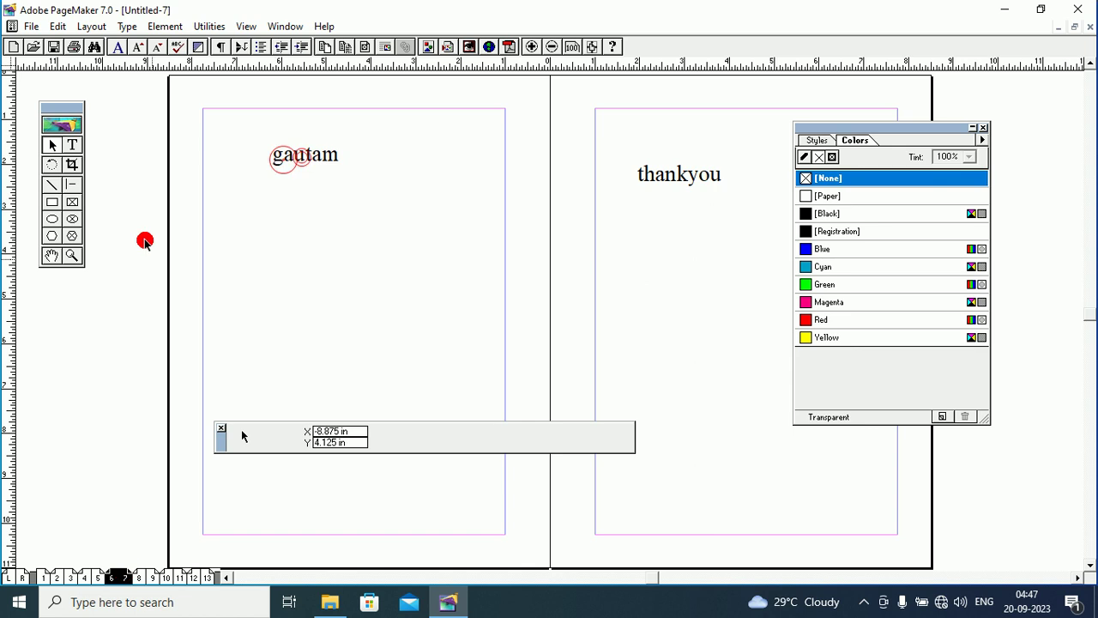
left_click(268, 251)
left_click(196, 578)
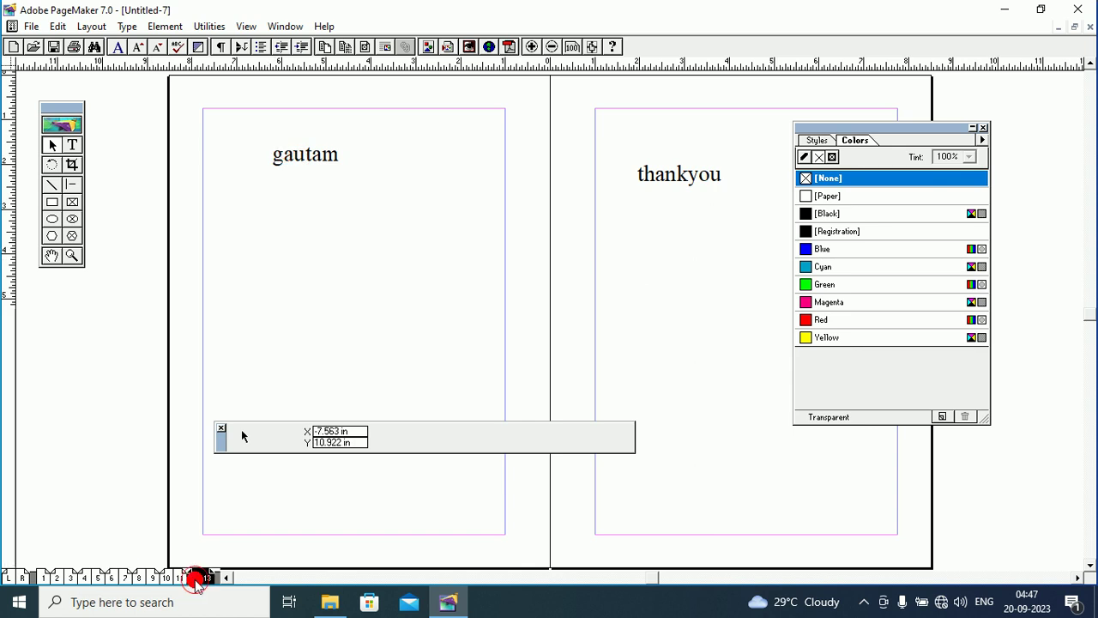
left_click(314, 158)
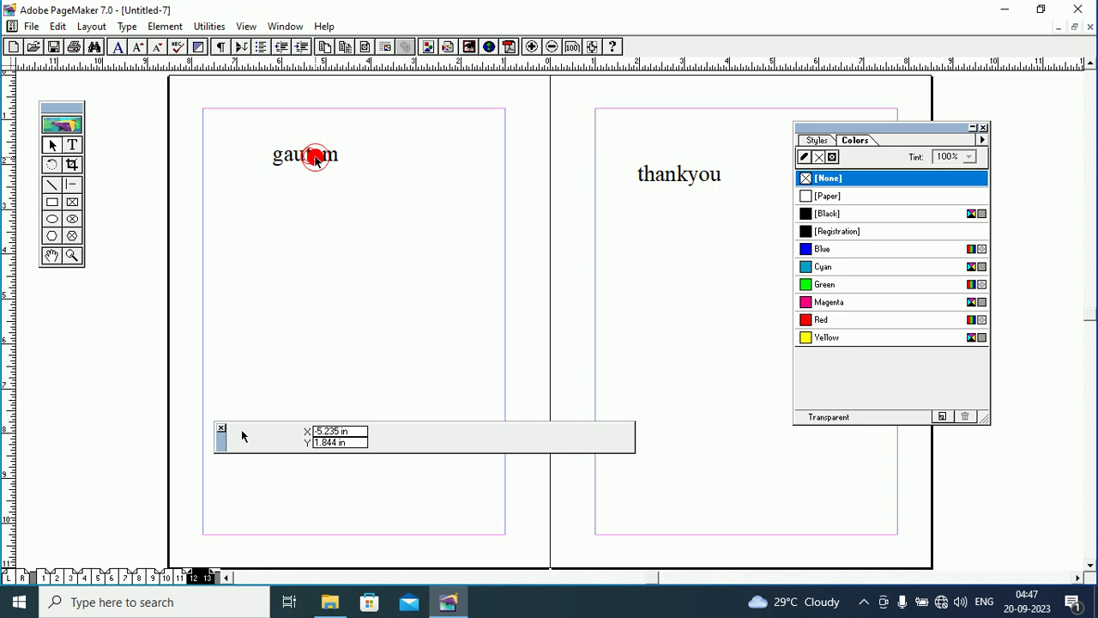
left_click(663, 180)
- Draw a rectangle about 3.47 by 2.7 in below the text on page 12, and compare with the 6–7 spread
left_click(52, 203)
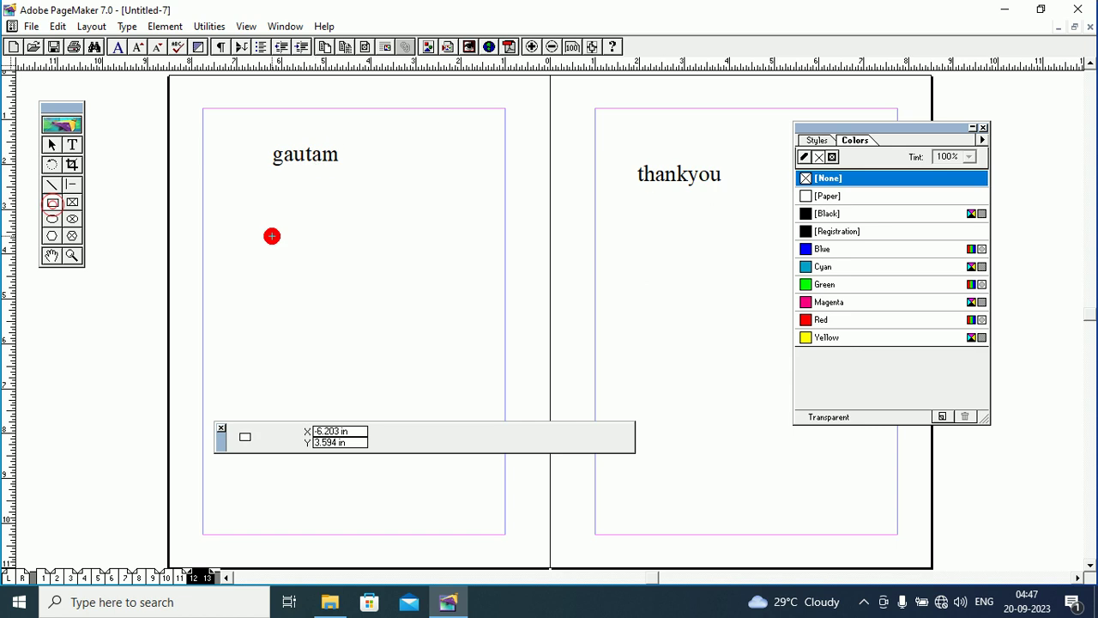
left_click_drag(272, 234, 428, 353)
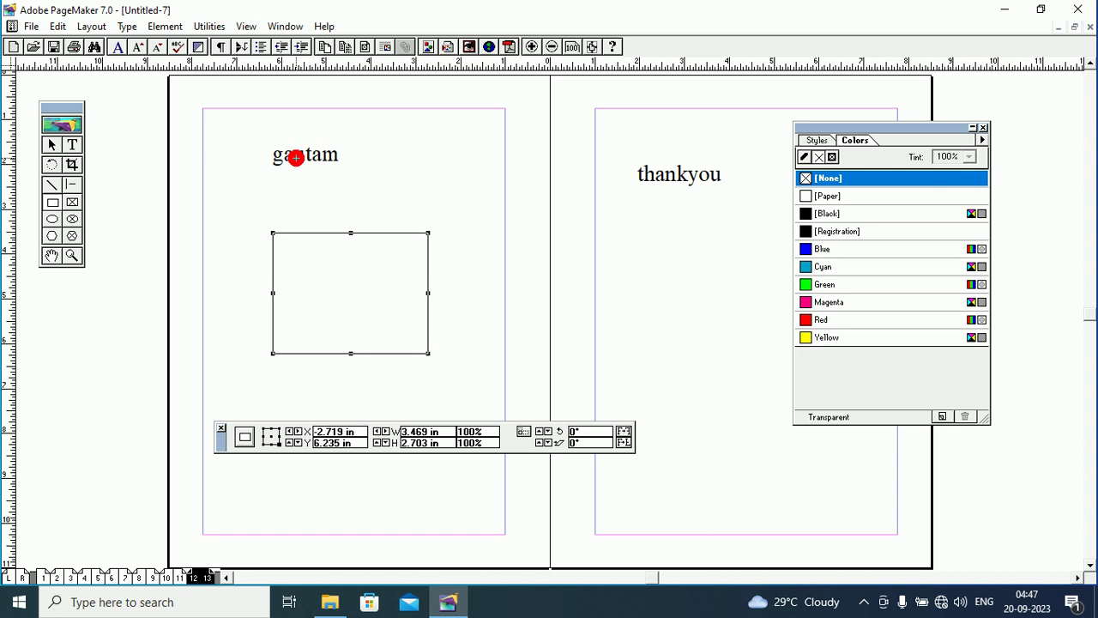
left_click(124, 576)
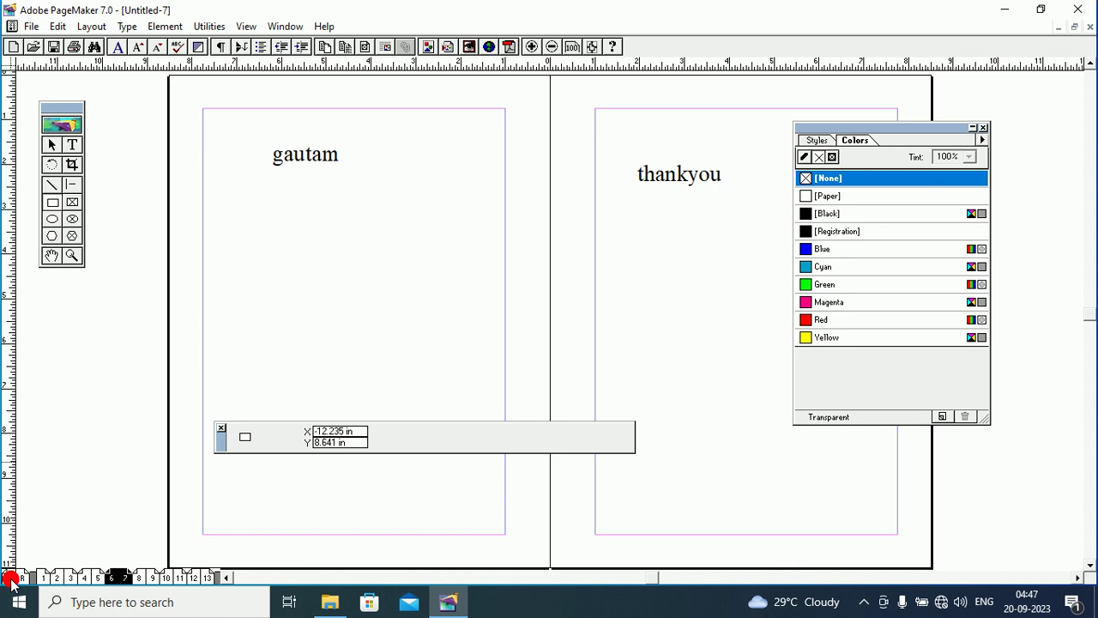
- Delete the text blocks from both the left and right master pages and check the 6–7 spread
left_click(11, 581)
left_click(49, 145)
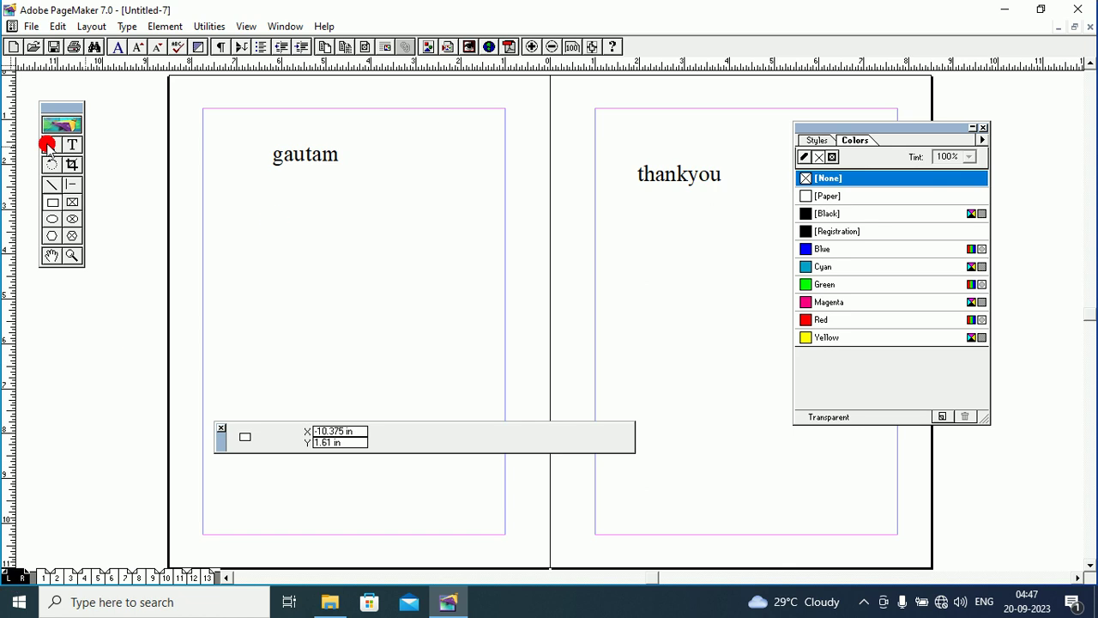
left_click(294, 157)
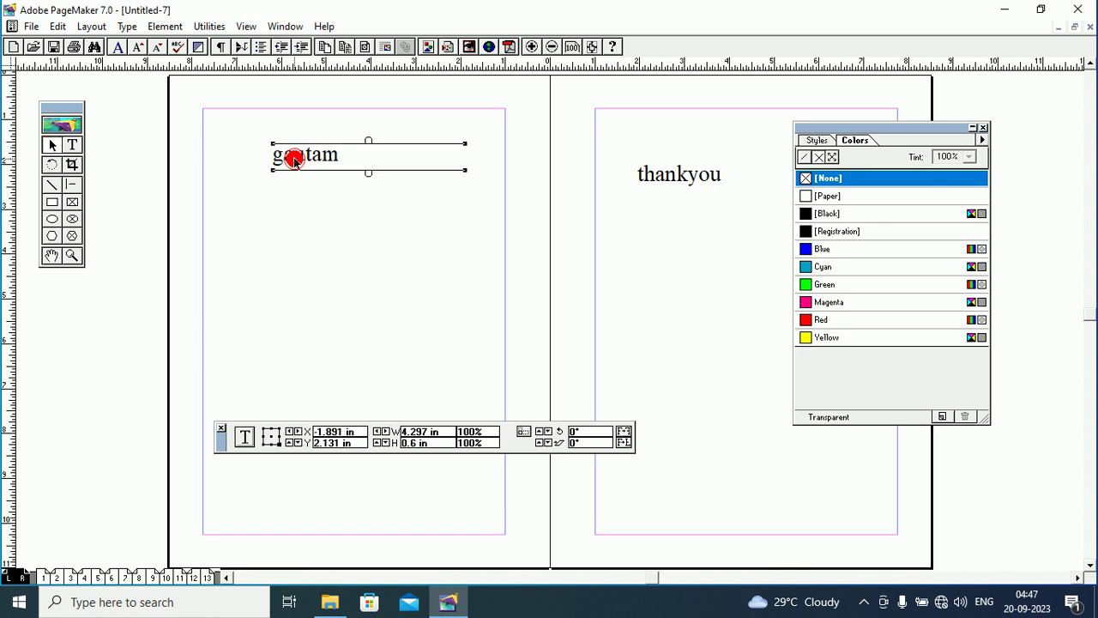
key("Delete")
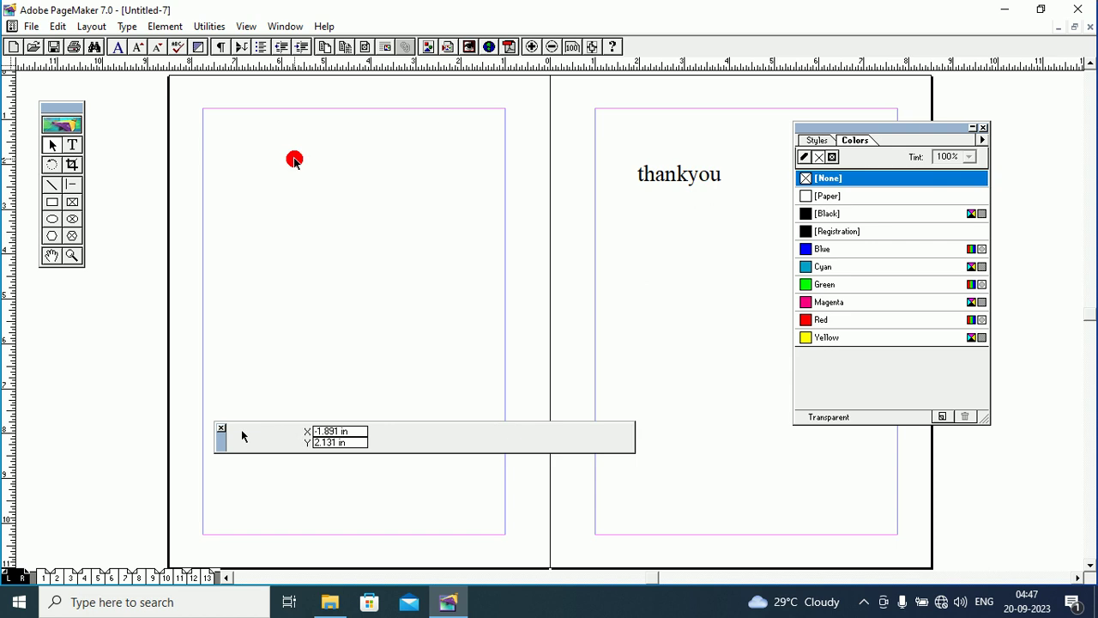
left_click(645, 178)
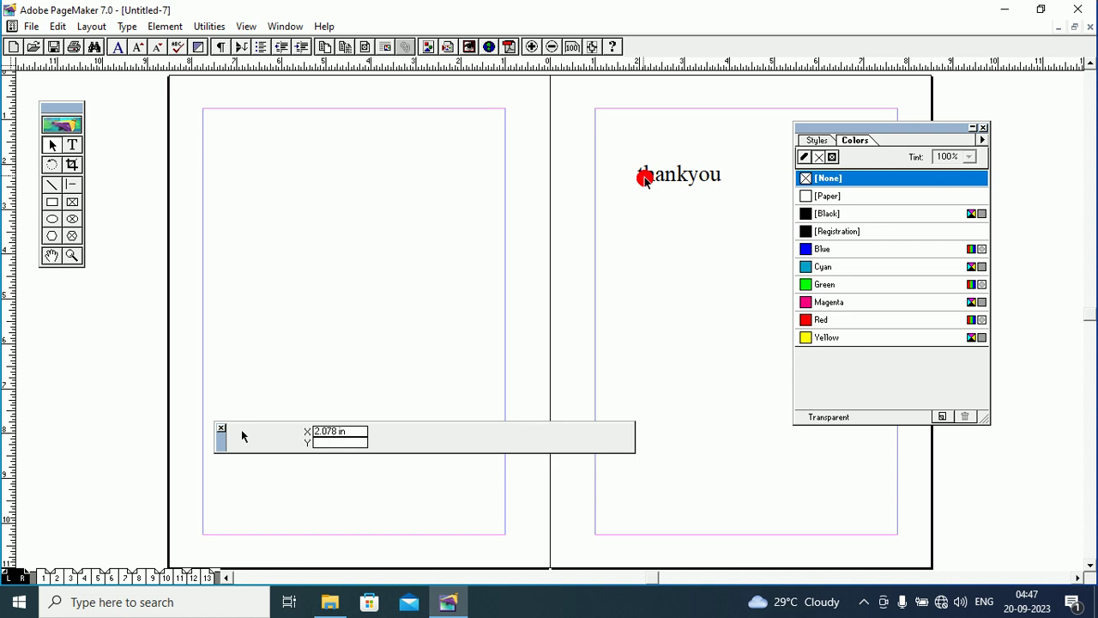
left_click(645, 179)
key("Delete")
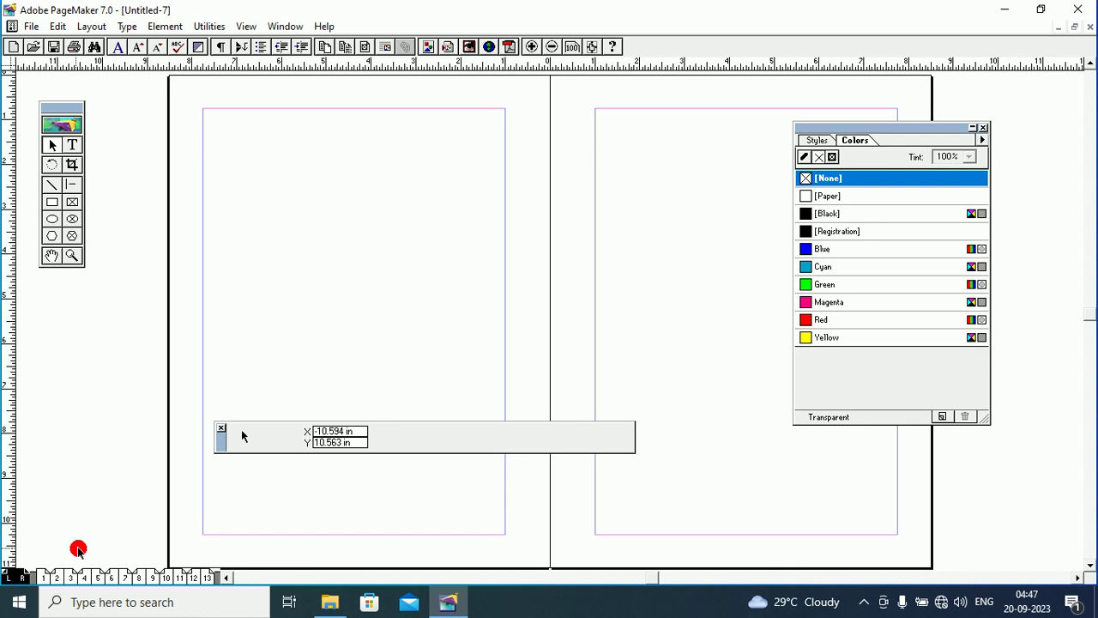
left_click(112, 574)
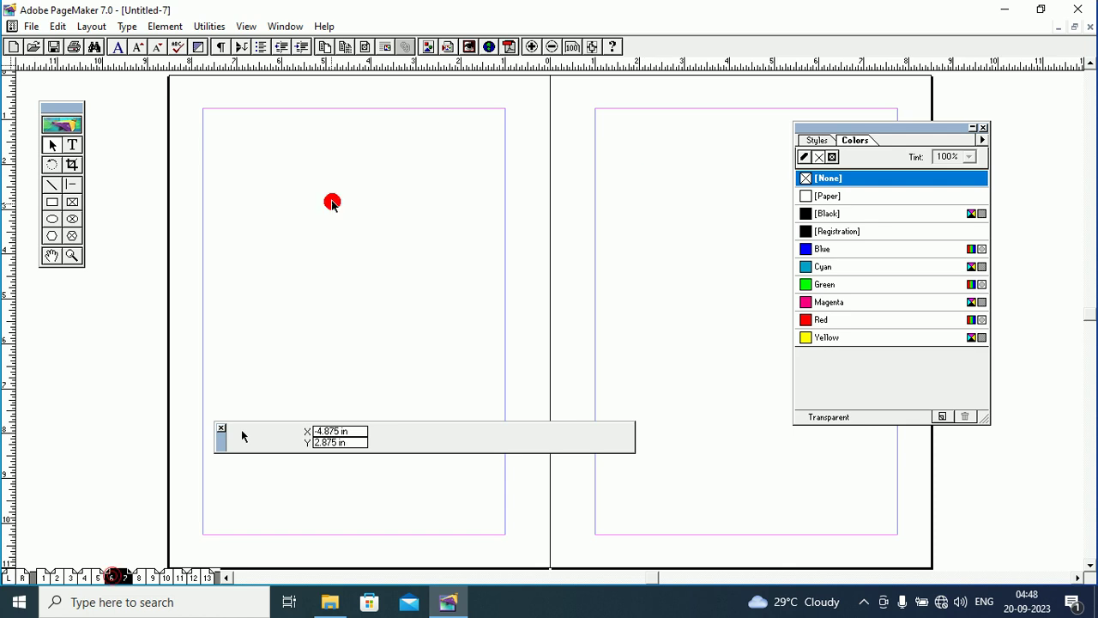
- Go to the 10–11 spread and set its view to Entire Pasteboard
left_click(169, 573)
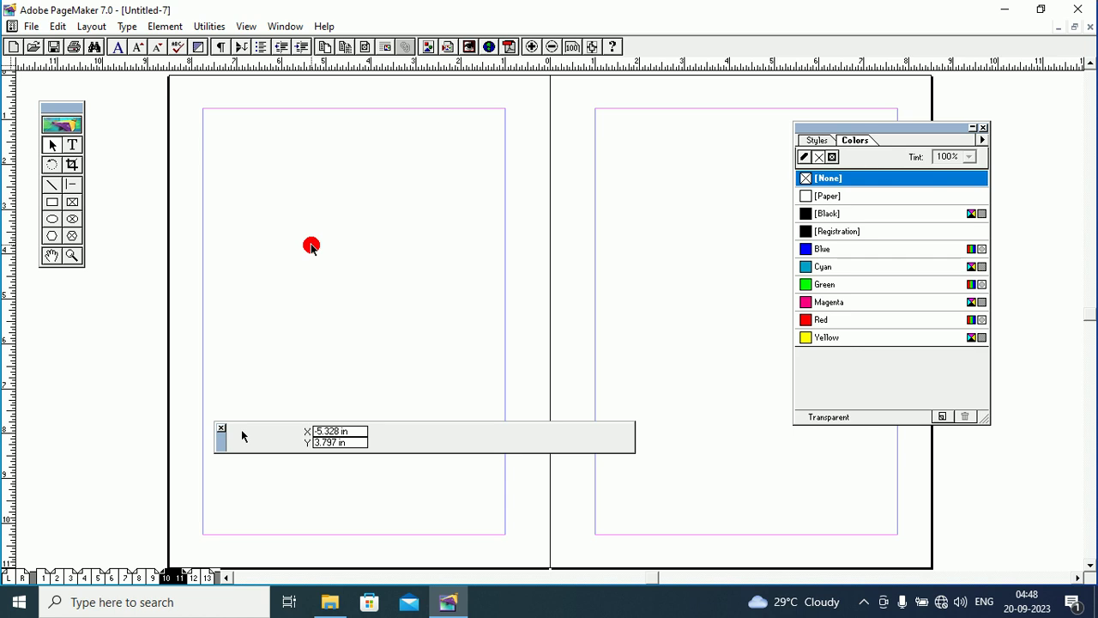
right_click(331, 228)
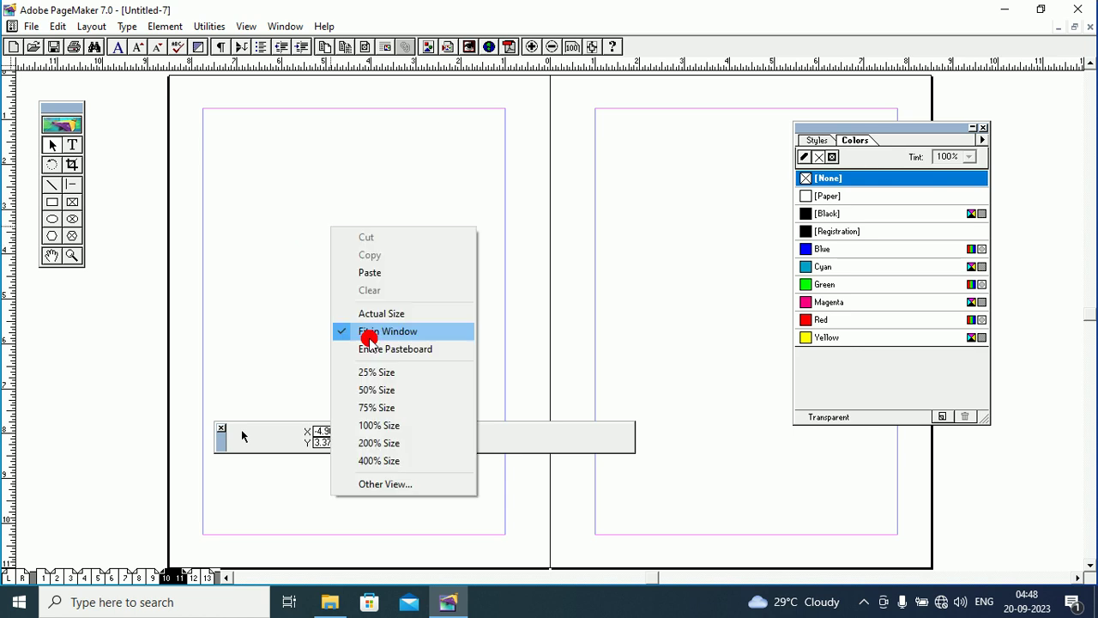
left_click(370, 347)
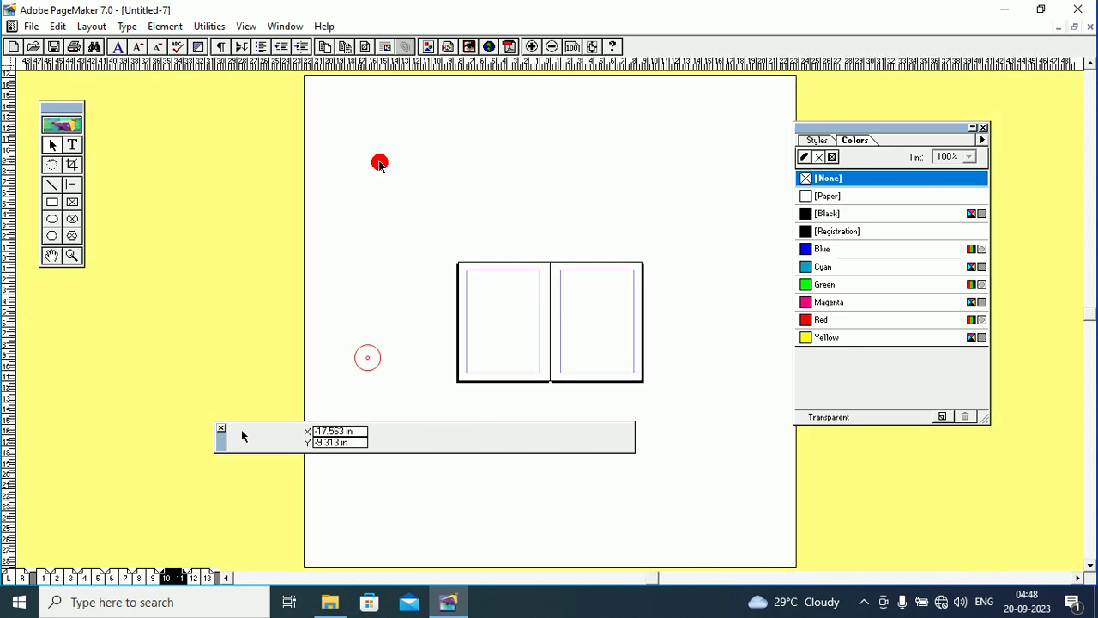